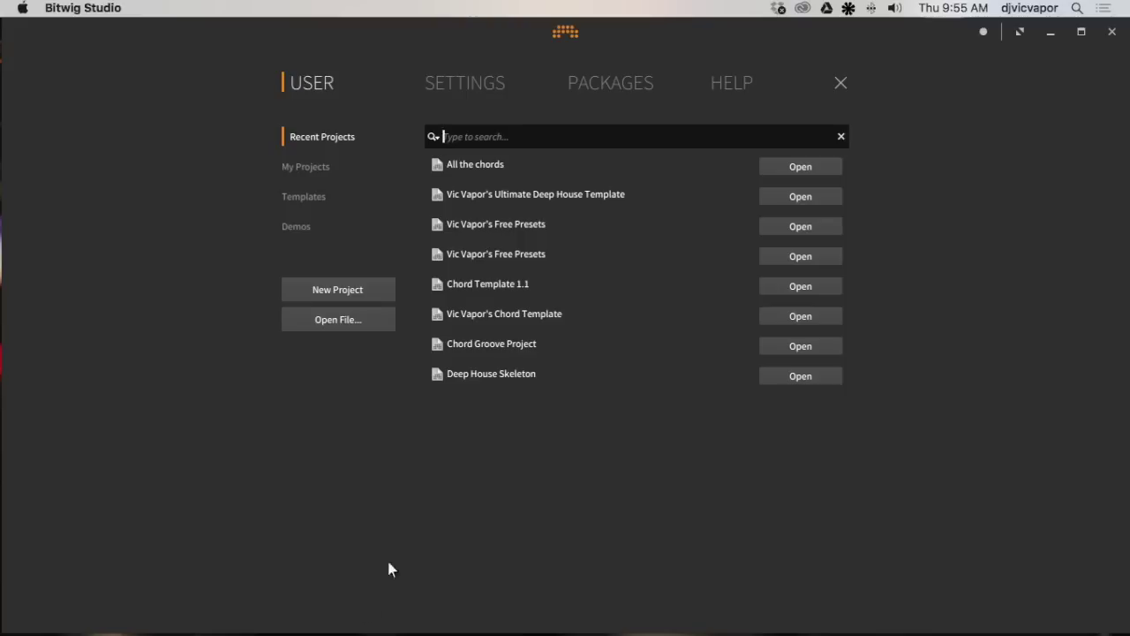
Step: Look through the recent projects, own projects, templates and demo projects available on the dashboard
mouse_move(201, 632)
left_click(313, 167)
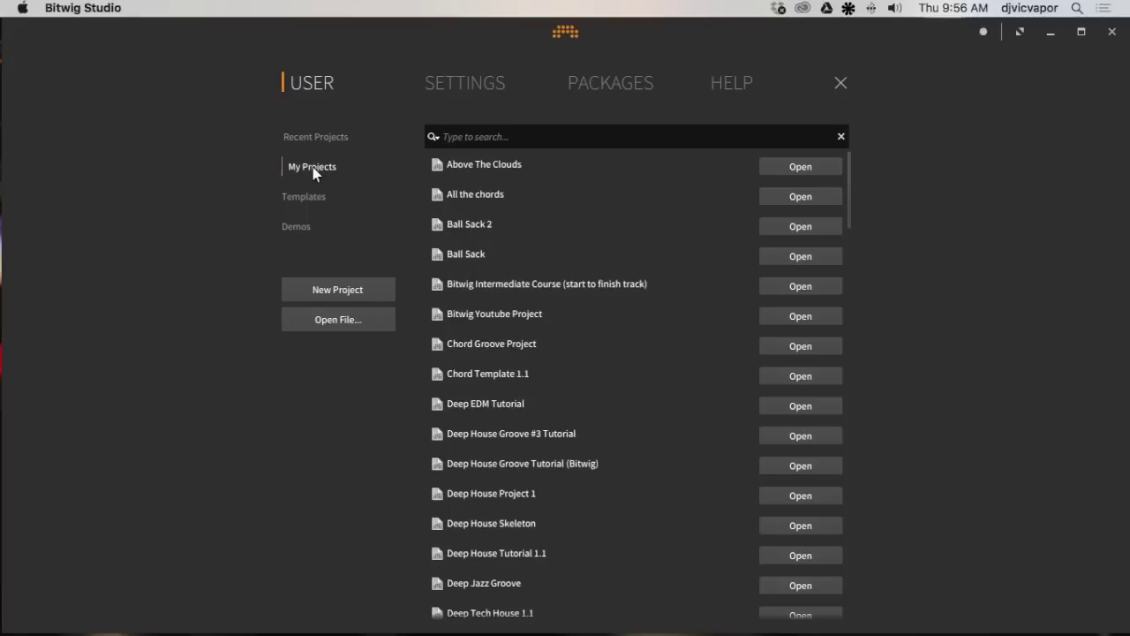
scroll(511, 376, "down", 15)
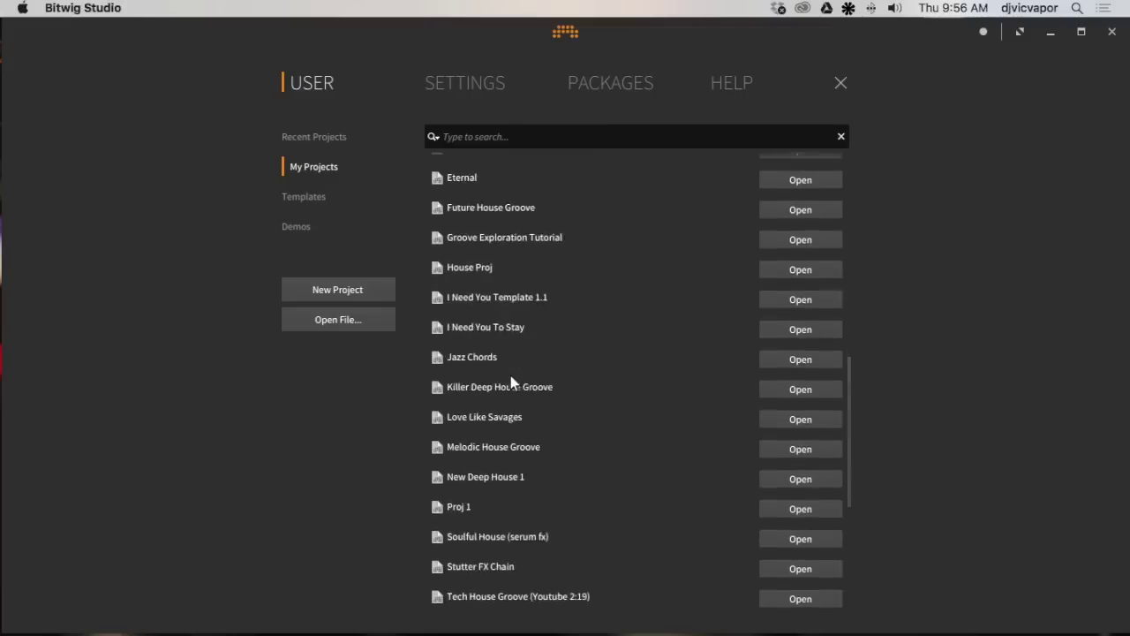
scroll(511, 376, "down", 5)
scroll(510, 375, "up", 15)
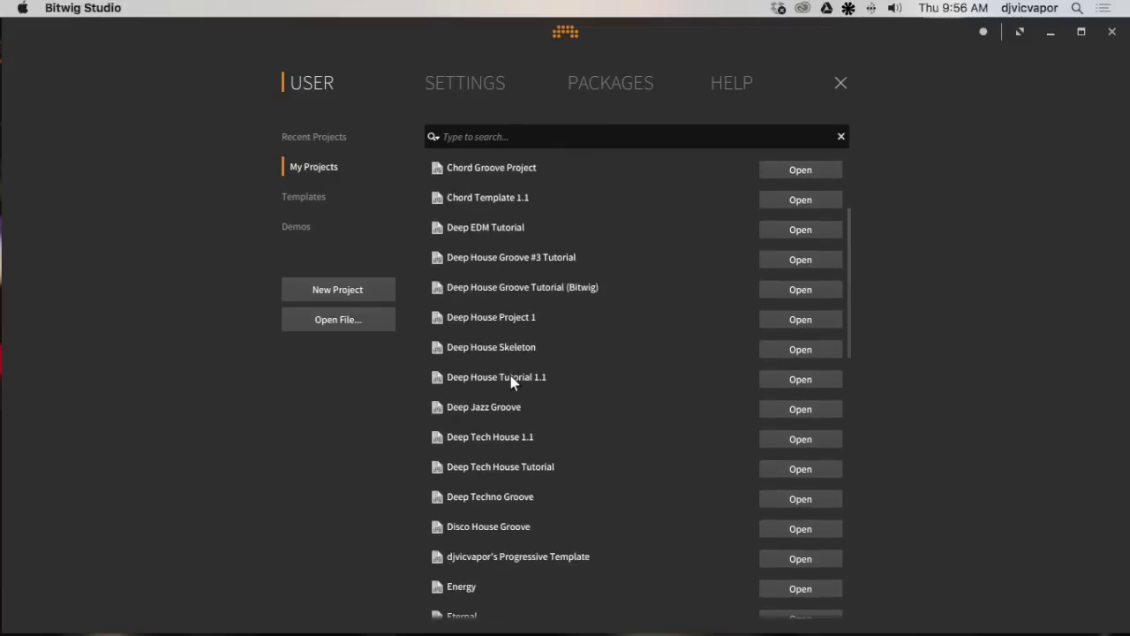
left_click(328, 139)
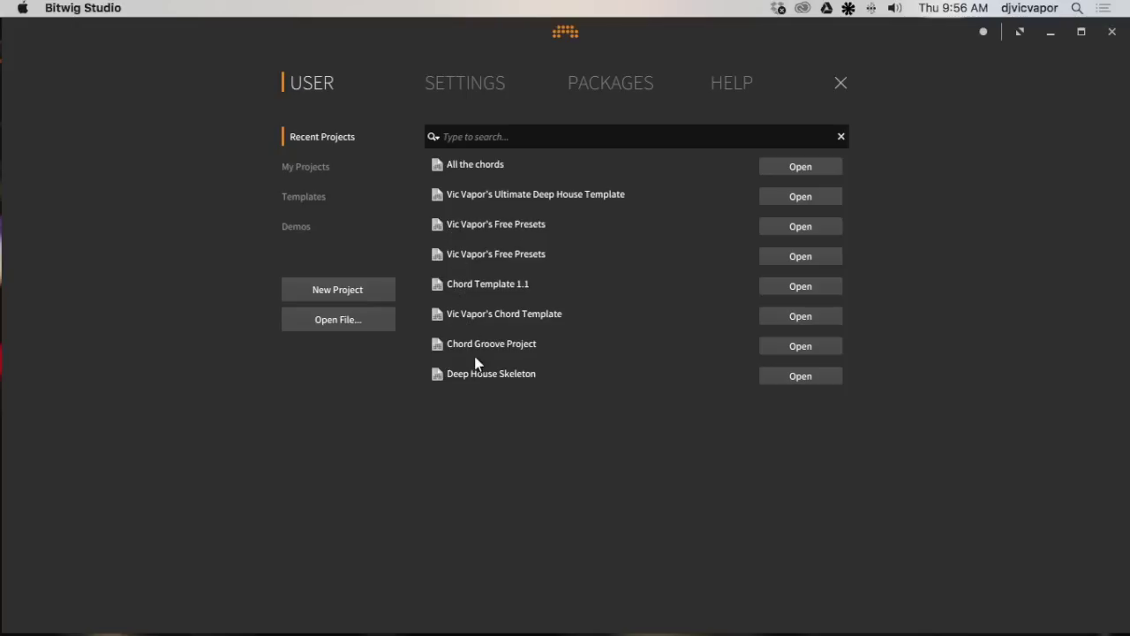
left_click(320, 168)
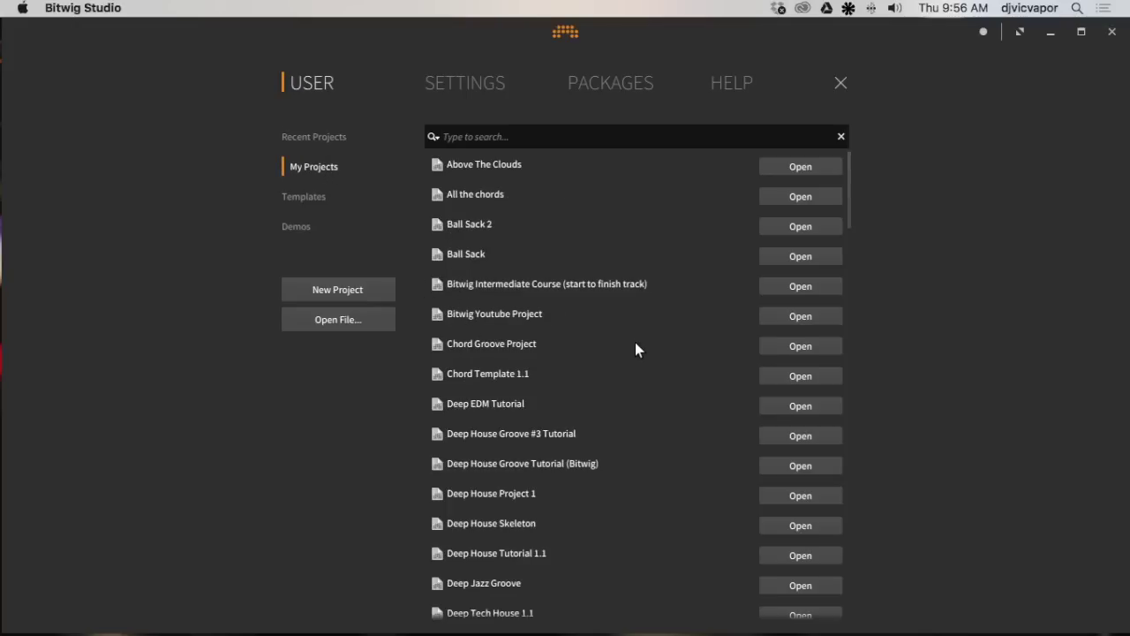
scroll(636, 344, "down", 10)
scroll(636, 344, "up", 10)
left_click(318, 197)
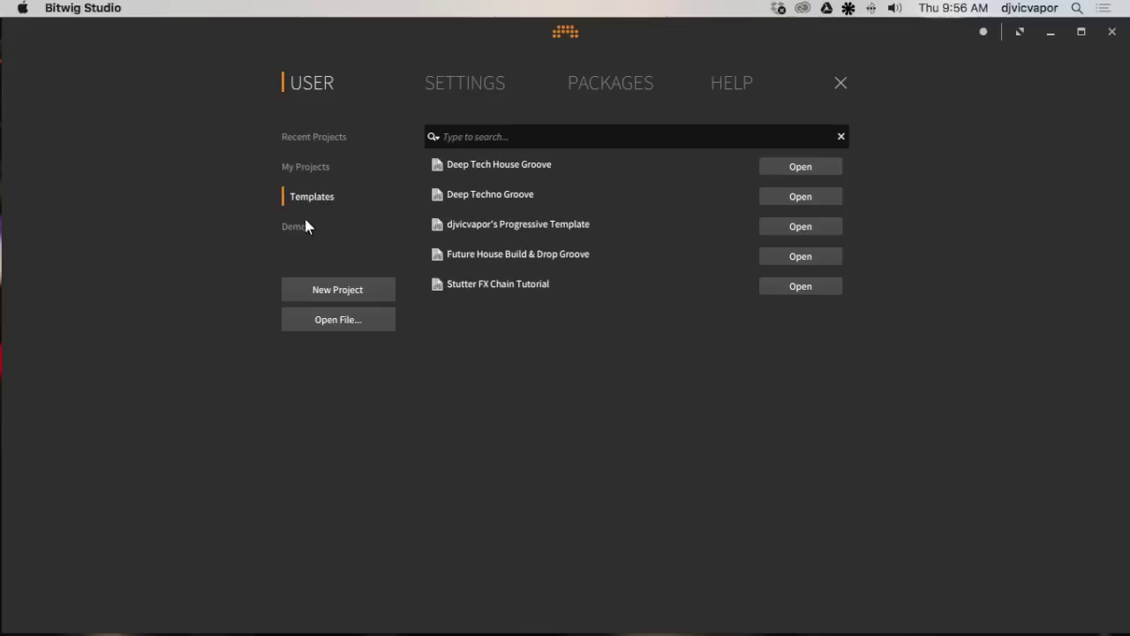
left_click(303, 226)
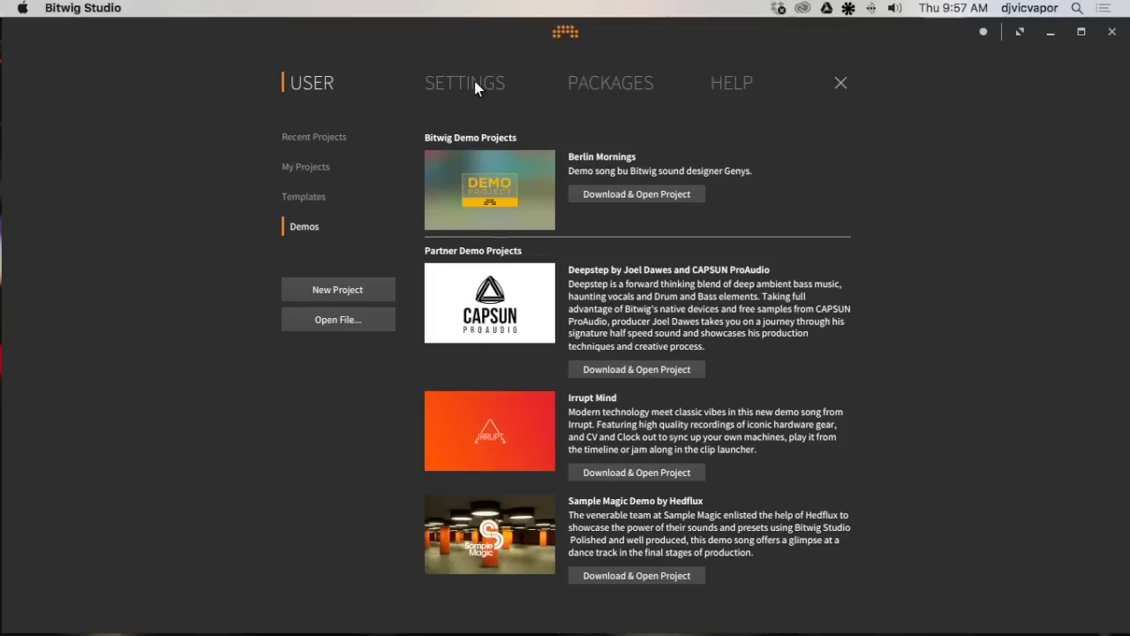
Step: Set the default track volume to -6 dB in the behaviour settings
left_click(446, 84)
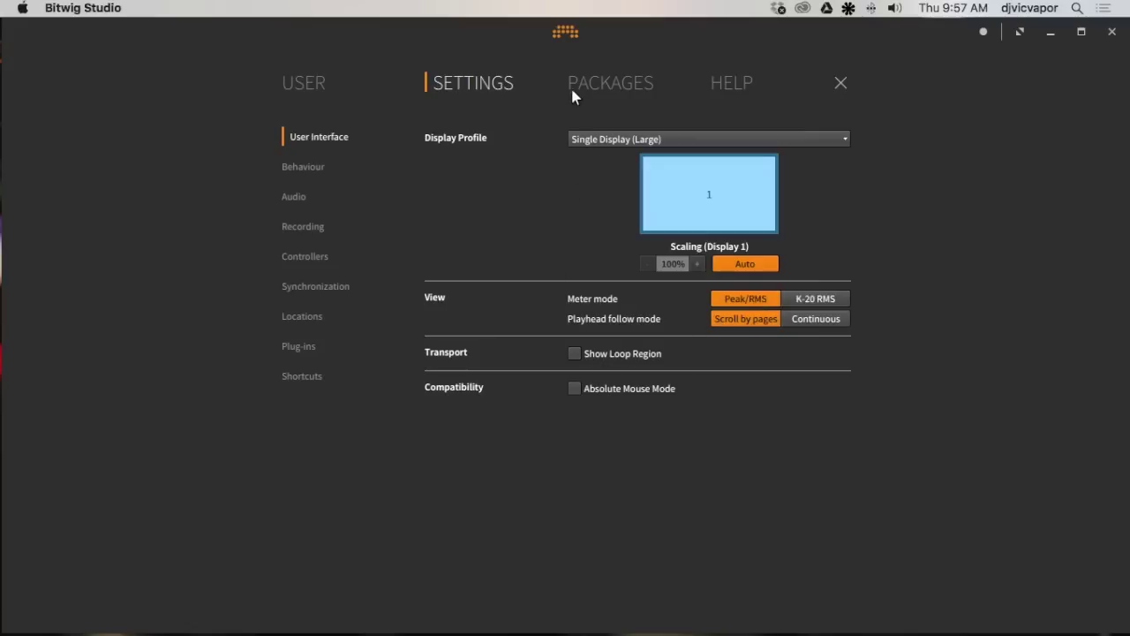
left_click(307, 166)
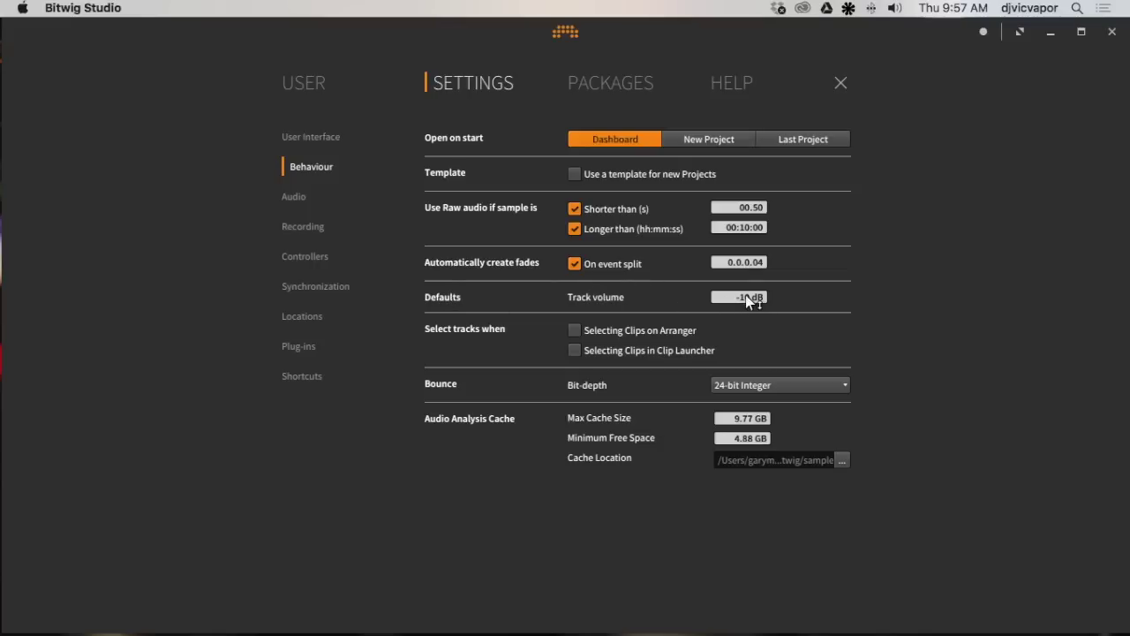
left_click_drag(746, 301, 737, 298)
Step: Try the New Project and Last Project options for what opens on start, and return the choice to Dashboard
left_click(300, 195)
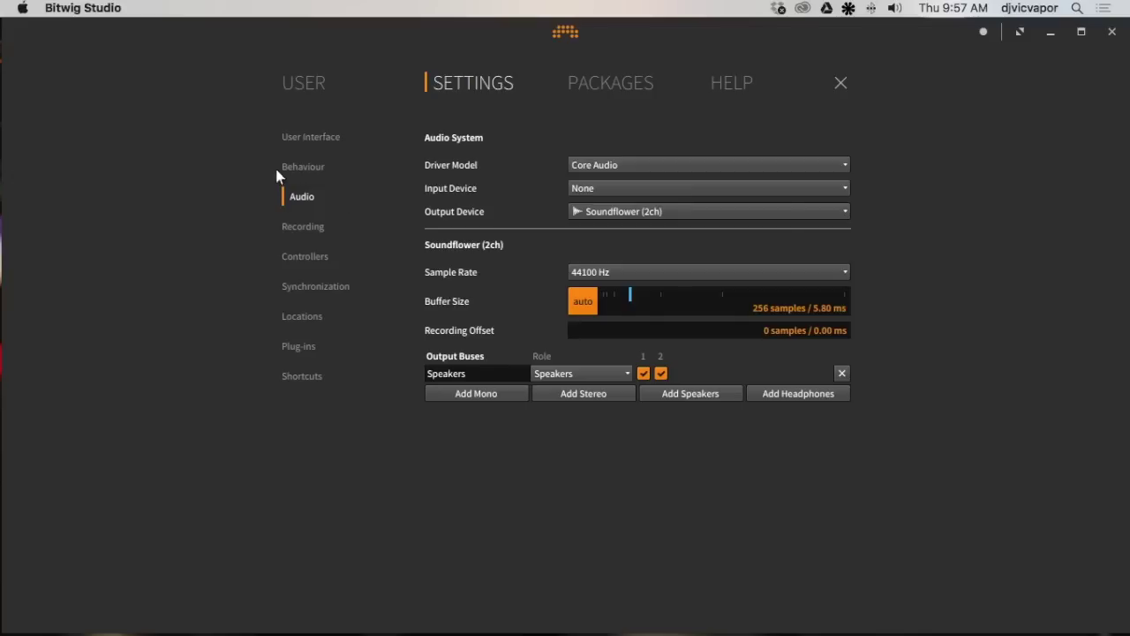
left_click(301, 167)
left_click(704, 139)
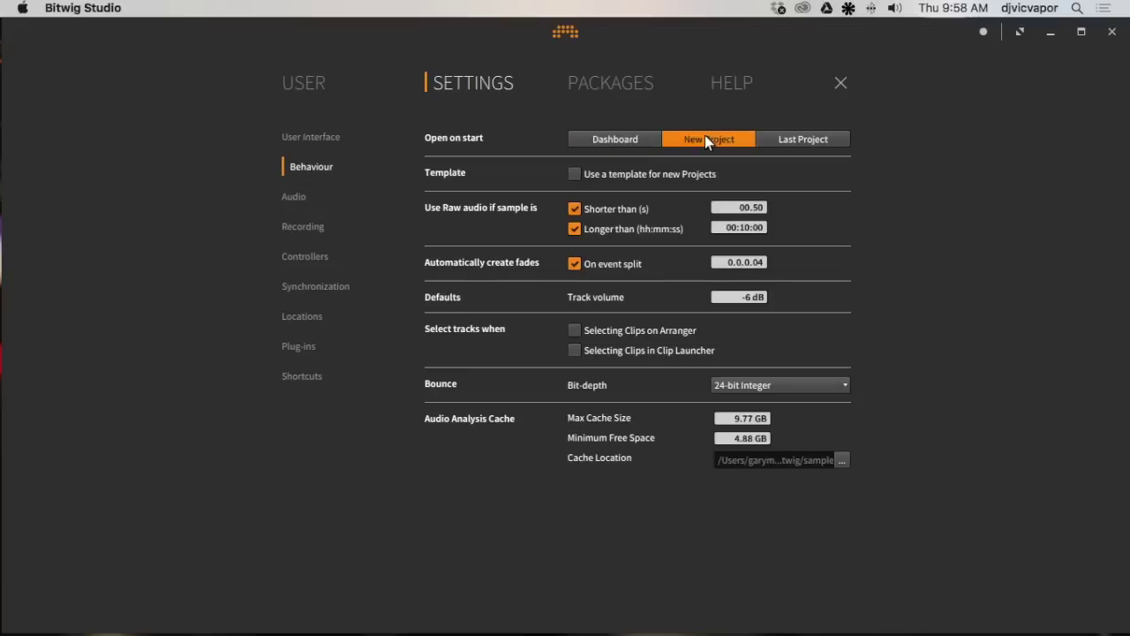
left_click(793, 139)
left_click(638, 140)
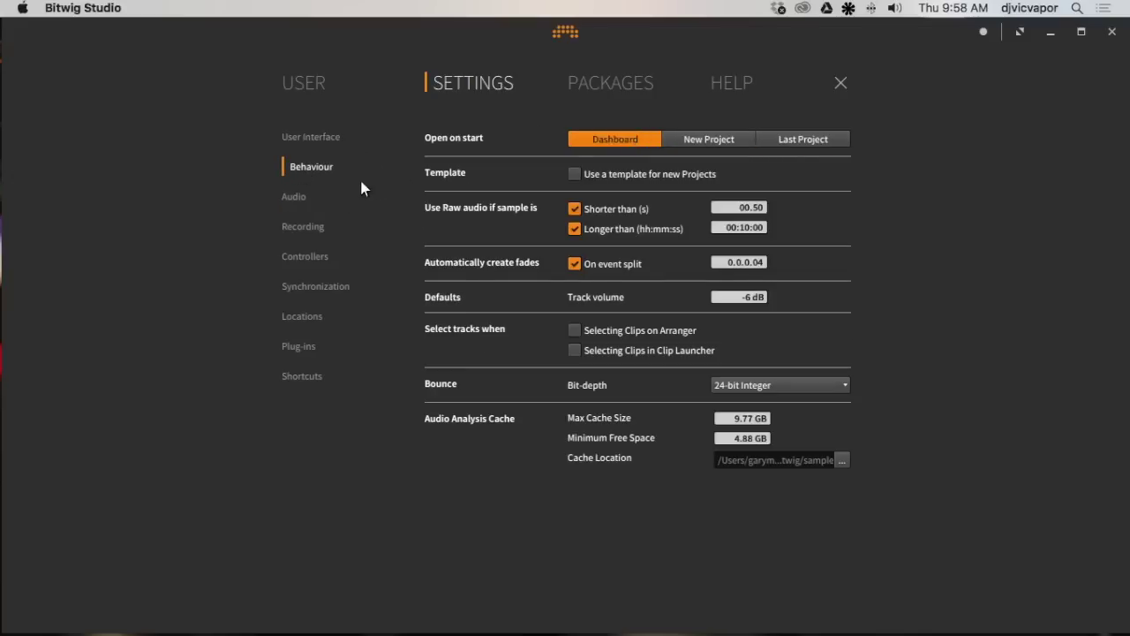
Step: Review the audio, recording, controller, synchronization, location, plug-in and shortcut settings
left_click(305, 200)
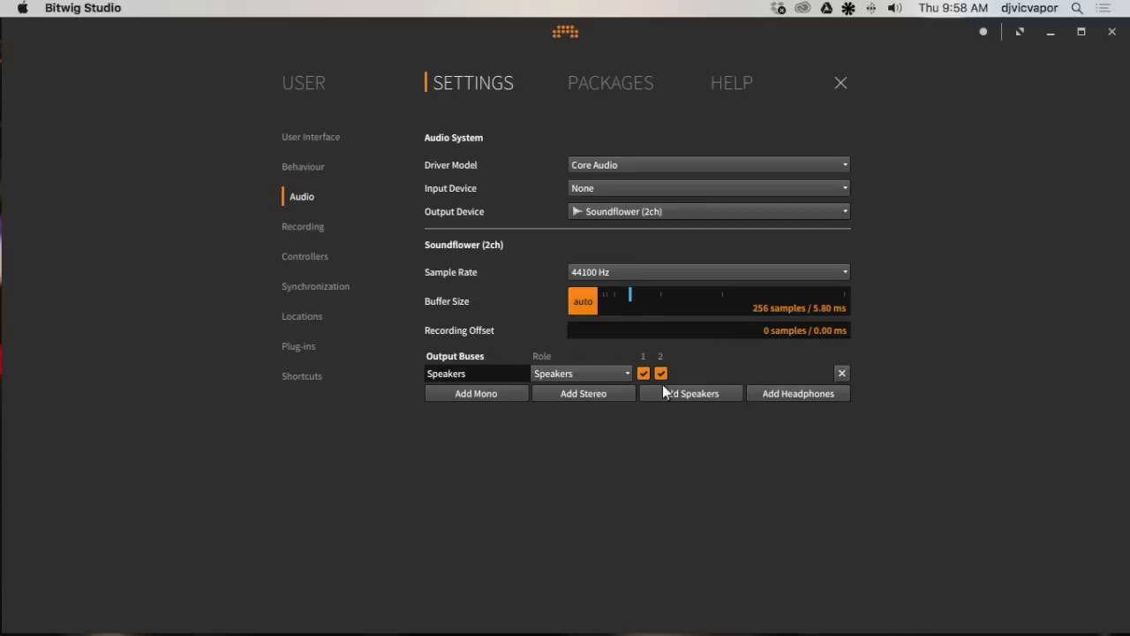
left_click(310, 226)
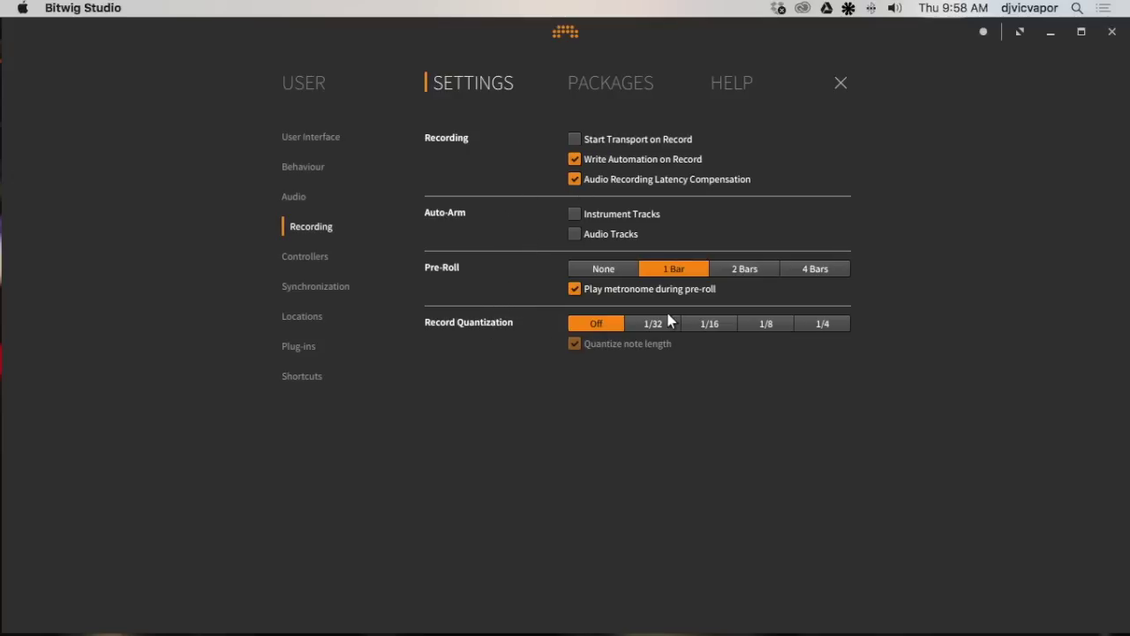
left_click(314, 257)
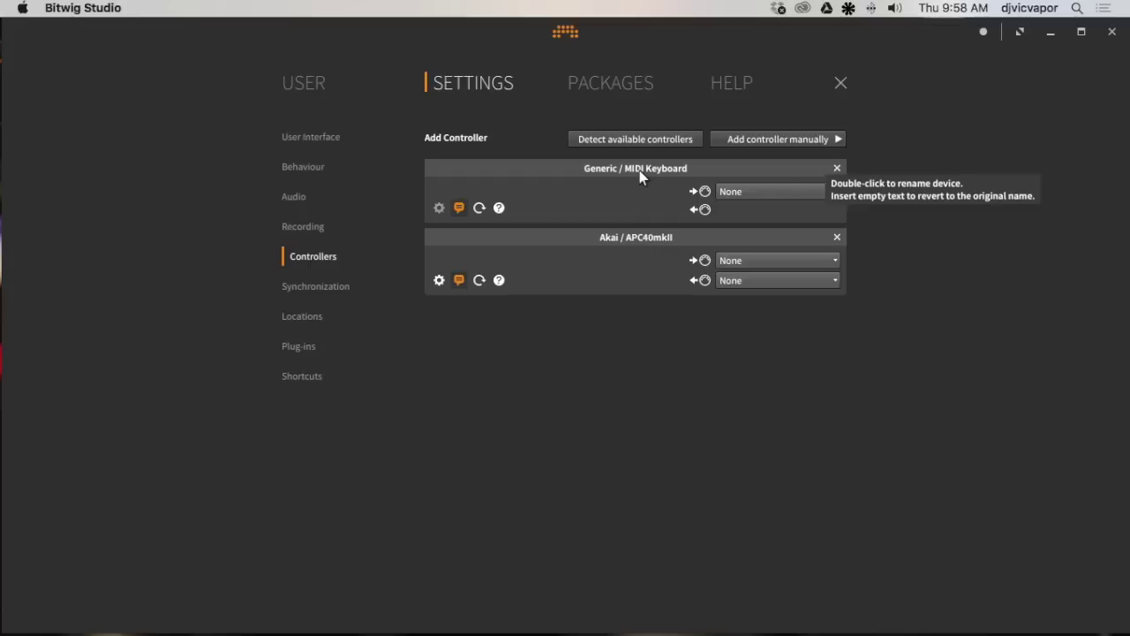
left_click(332, 288)
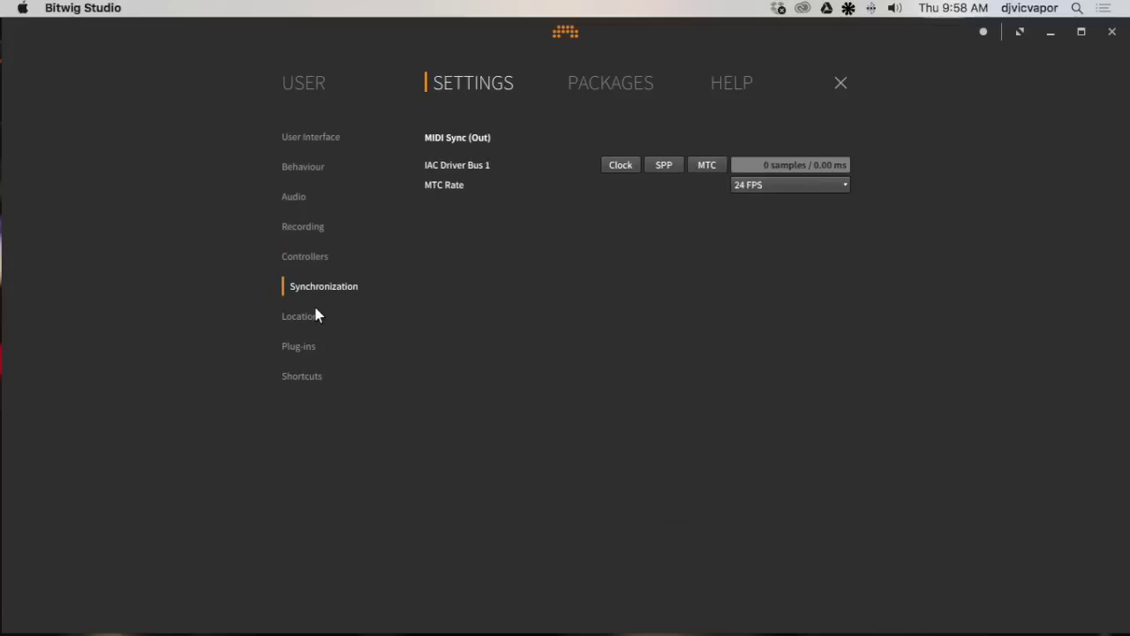
left_click(314, 316)
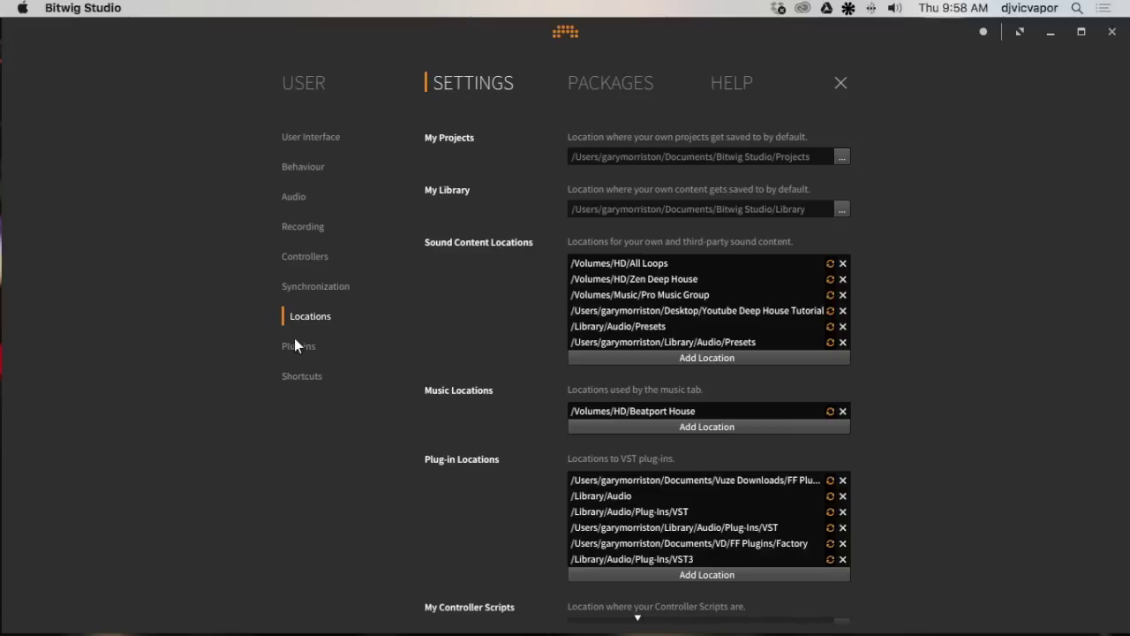
left_click(297, 346)
left_click(296, 377)
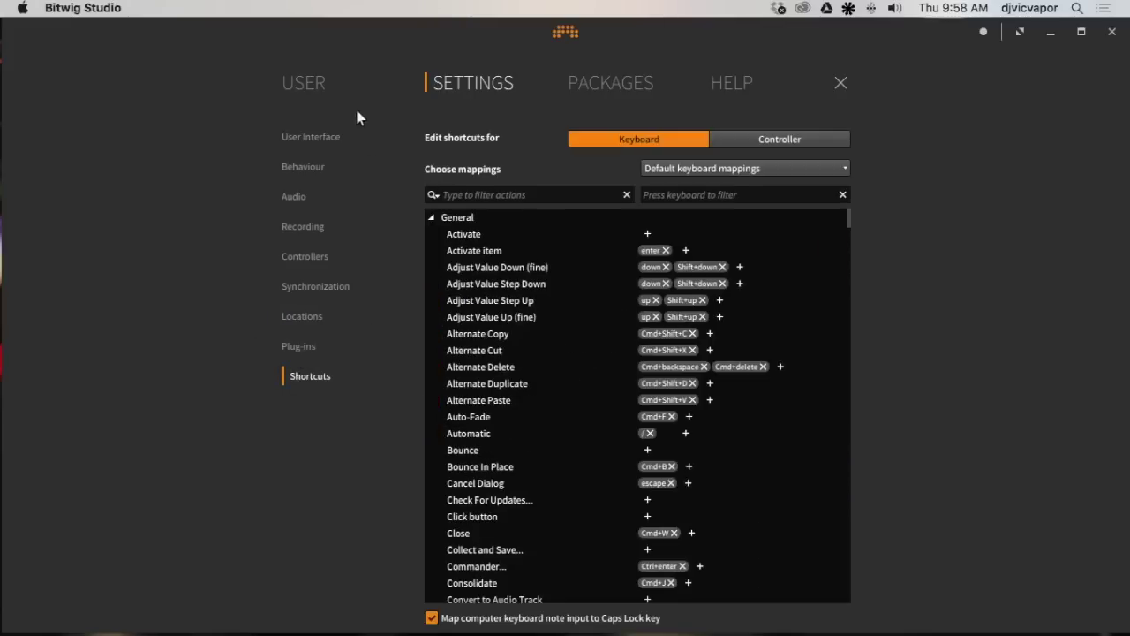
Step: Review the sound package collections, the package updates and the package source and destination
left_click(608, 80)
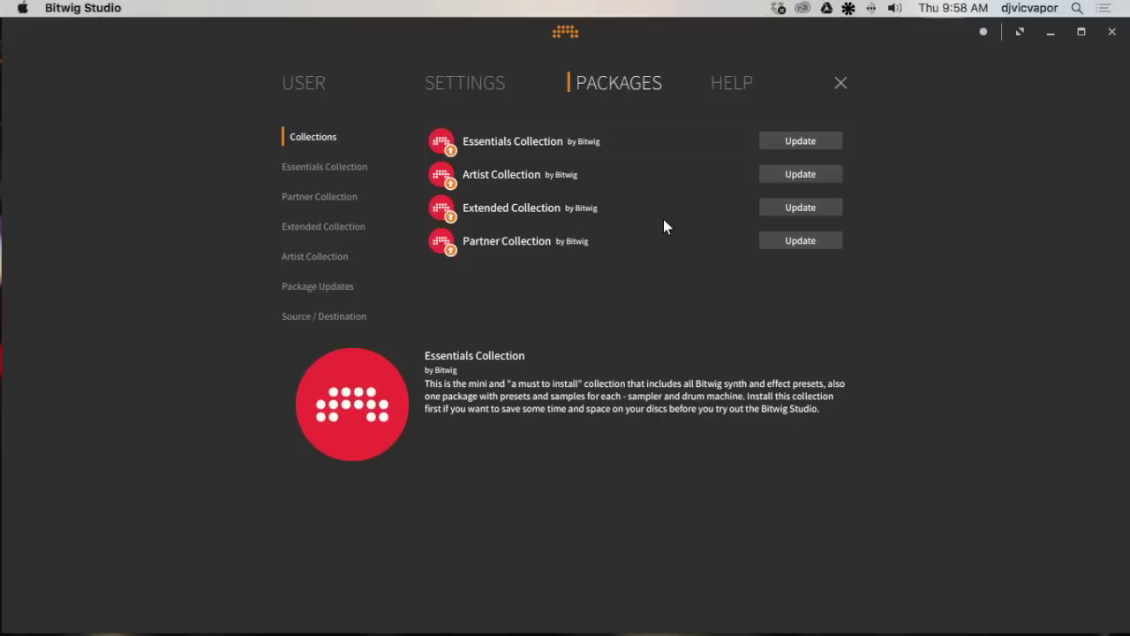
left_click(367, 168)
left_click(348, 196)
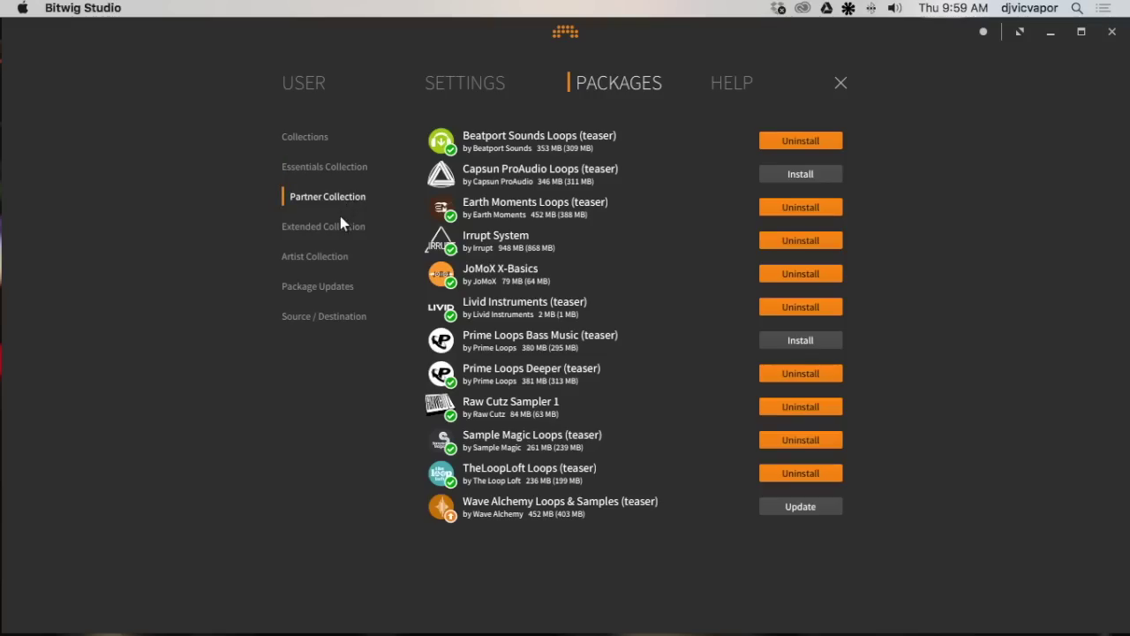
left_click(340, 223)
left_click(336, 254)
left_click(336, 282)
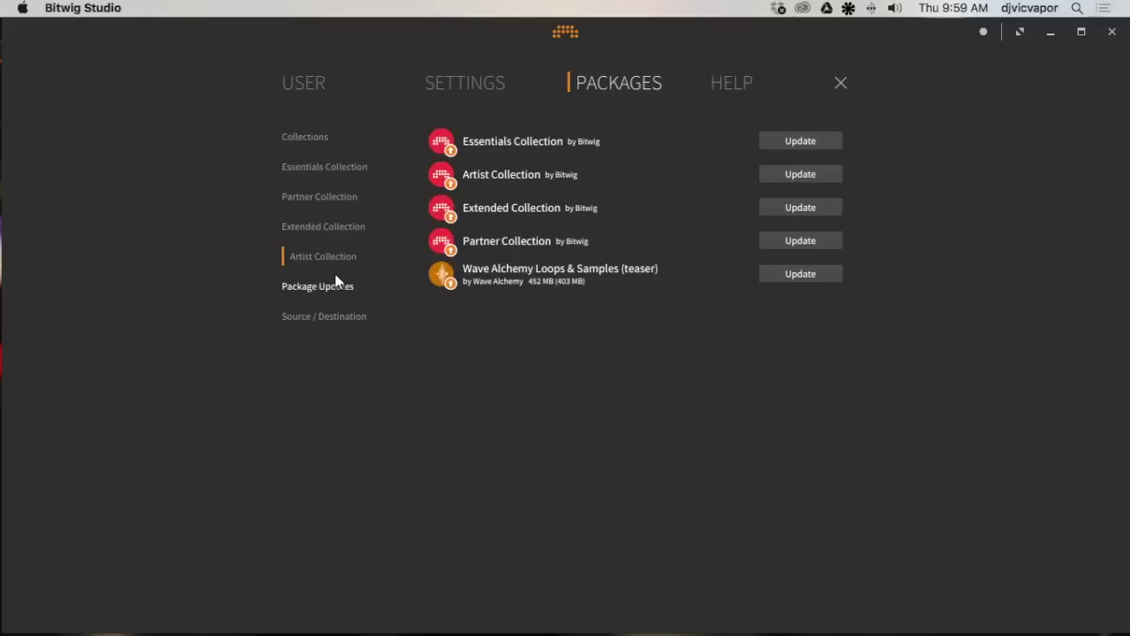
left_click(335, 314)
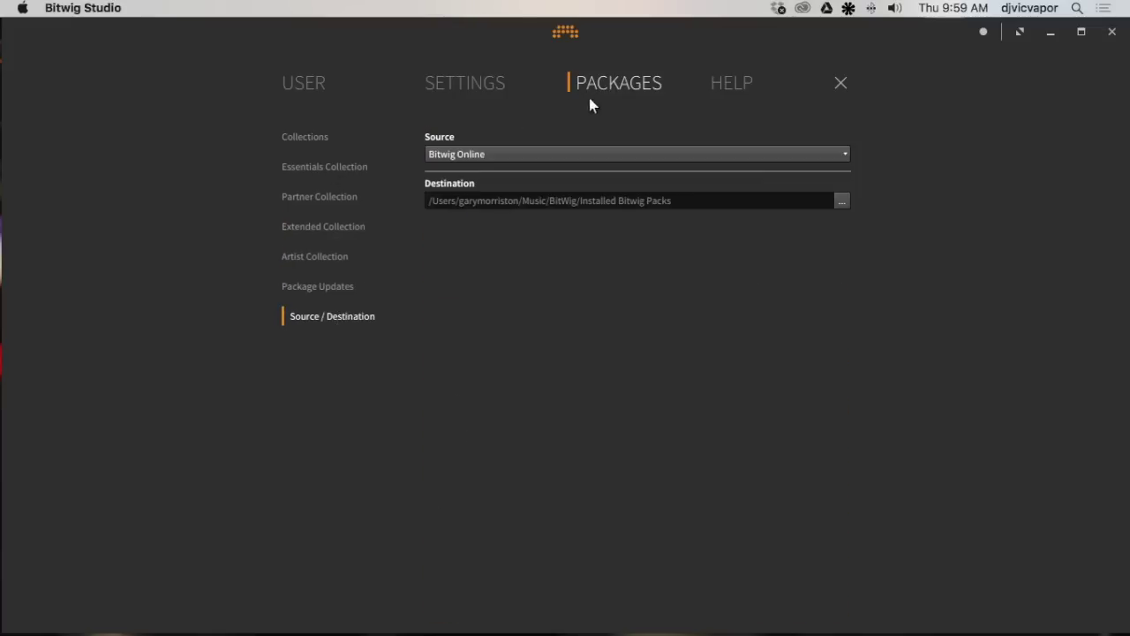
Step: Look through the online help resources, tutorials and videos
left_click(735, 79)
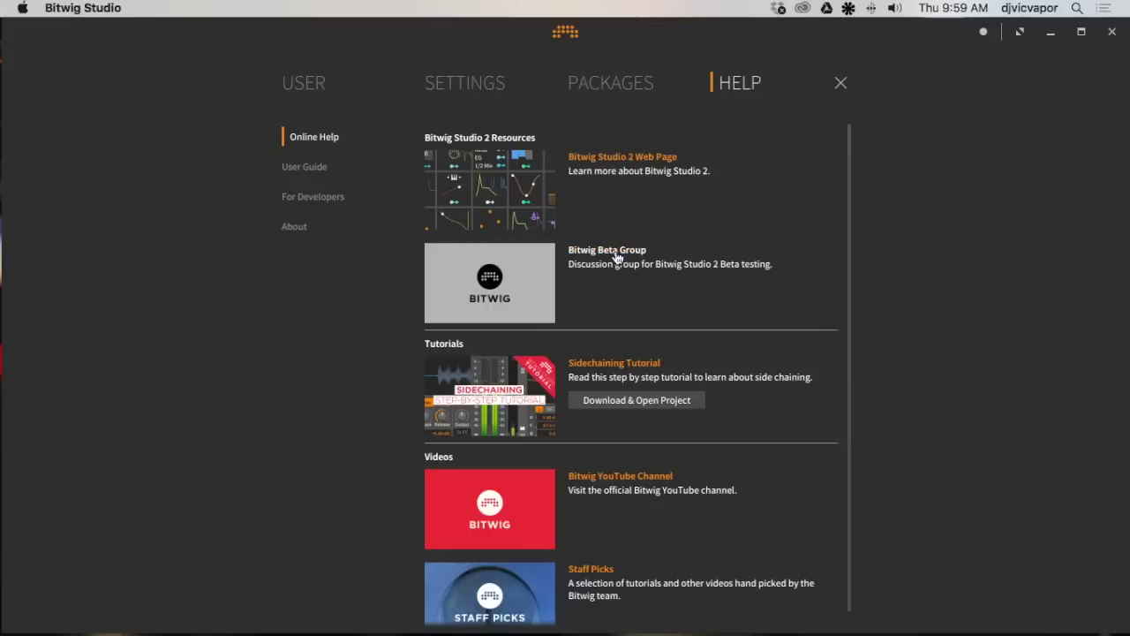
scroll(669, 231, "down", 1)
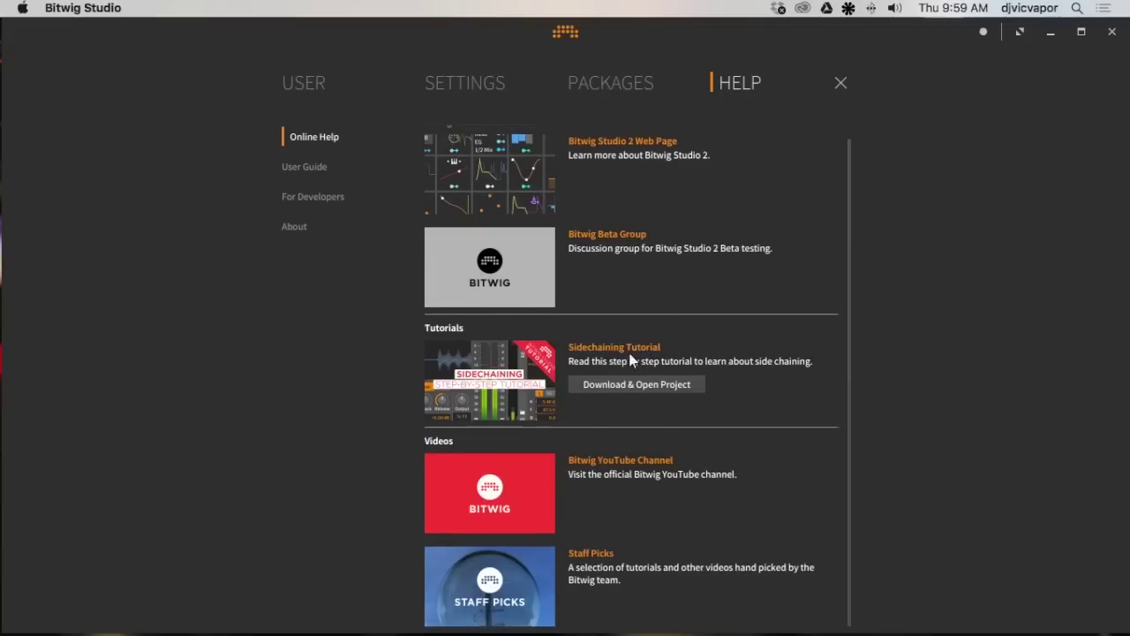
scroll(694, 341, "up", 1)
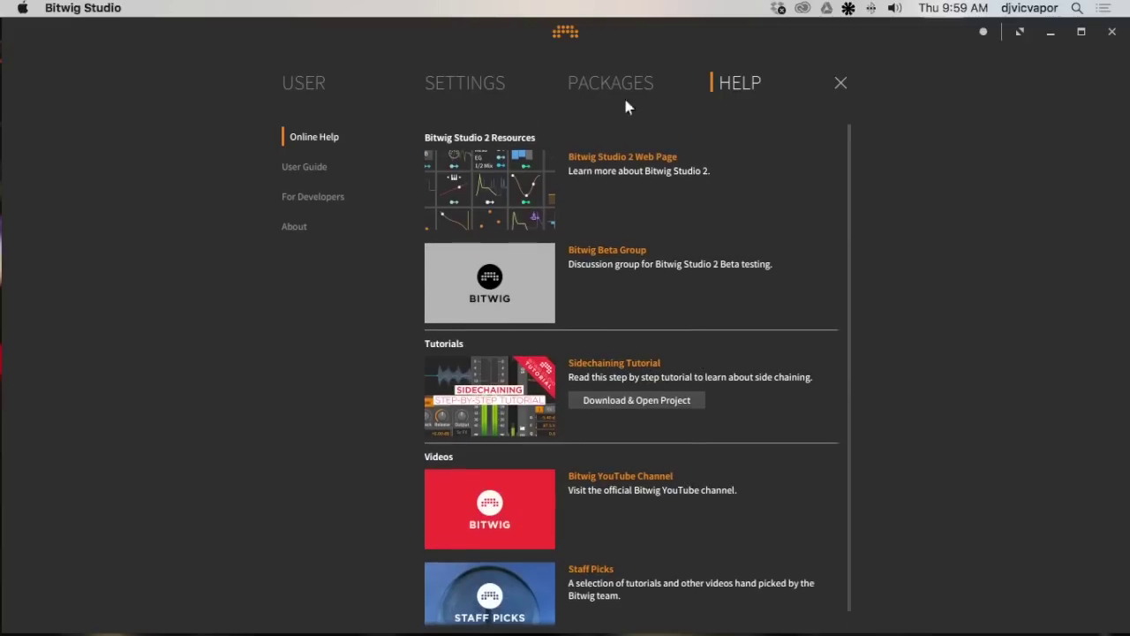
Step: Return to the recent projects and create a new empty project
left_click(309, 83)
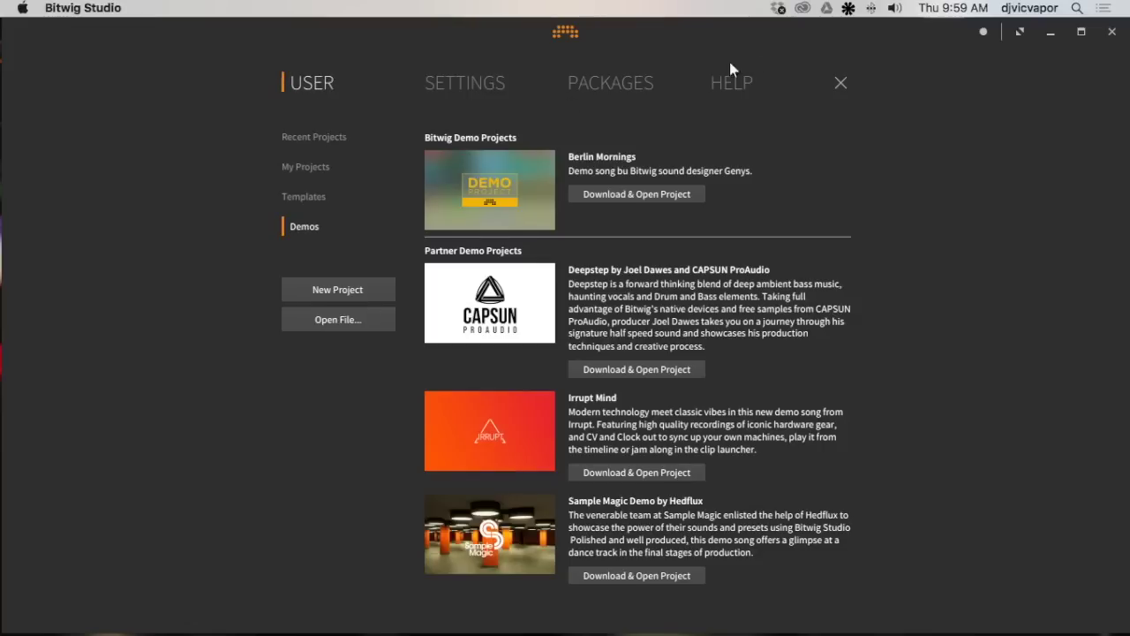
left_click(305, 139)
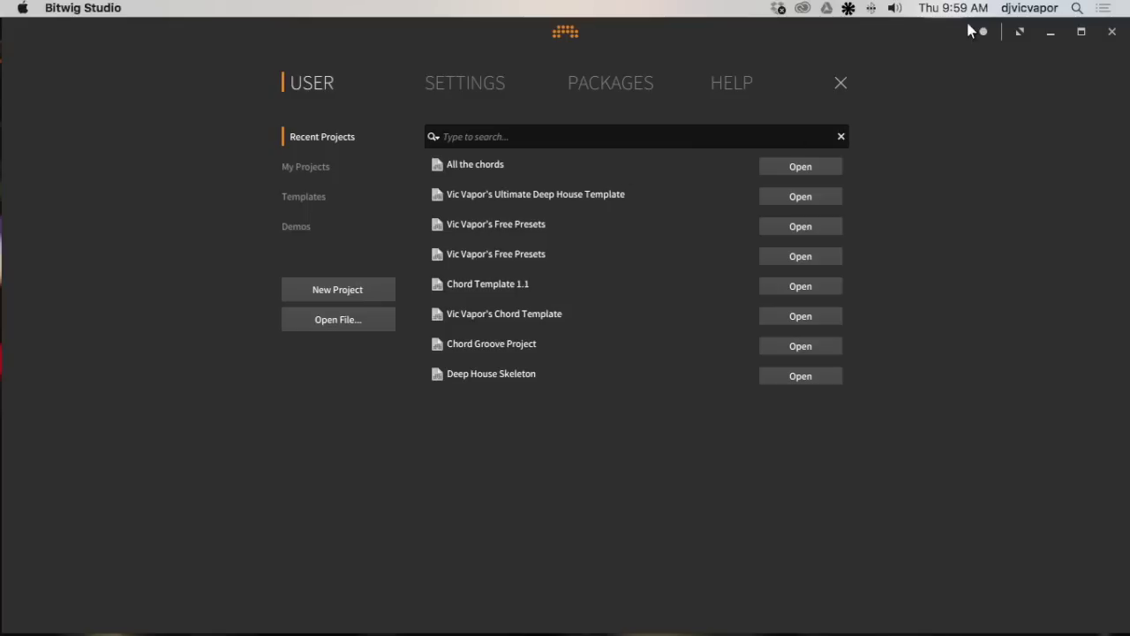
left_click(332, 292)
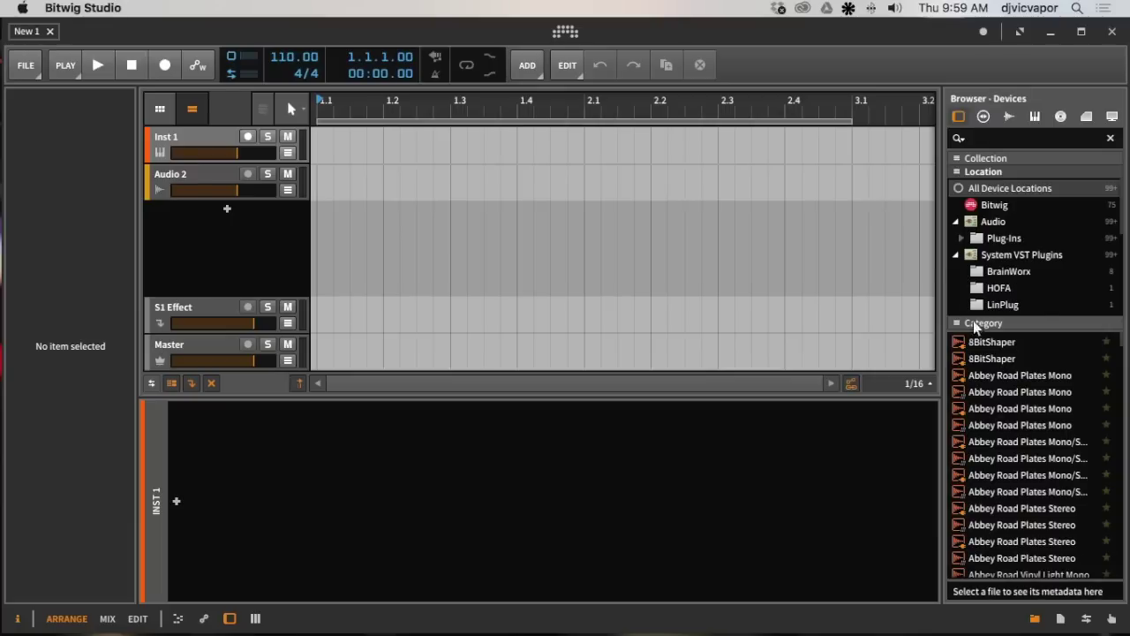
Step: Collapse the device browser's location filter and try the Analyser and Analysis categories, ending with the devices filtered by Analyzer
left_click(957, 172)
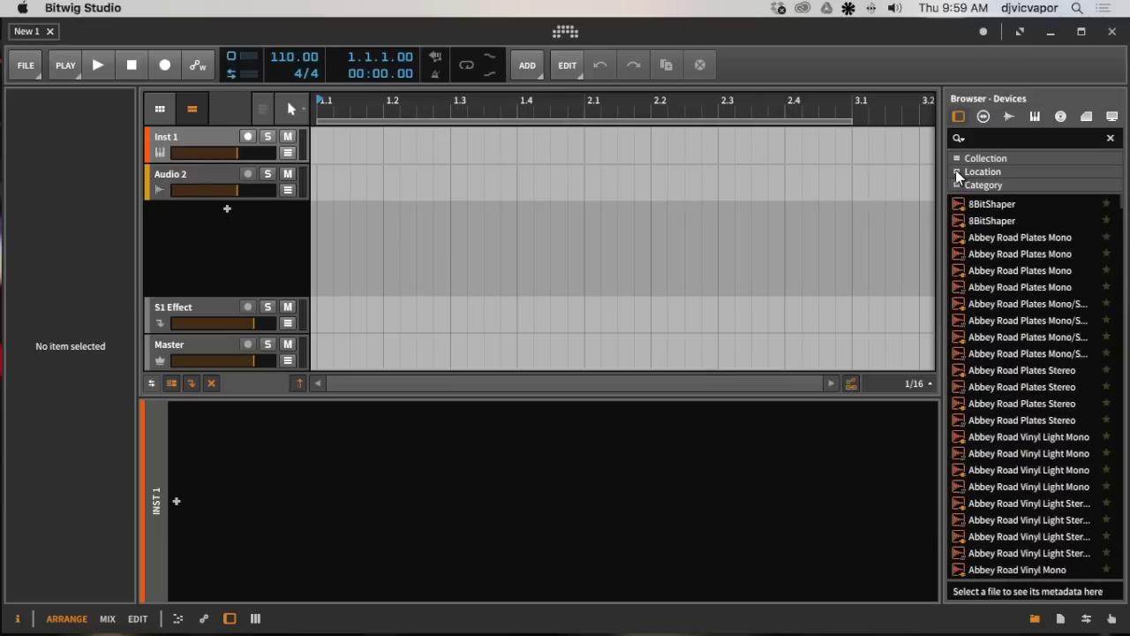
left_click(956, 186)
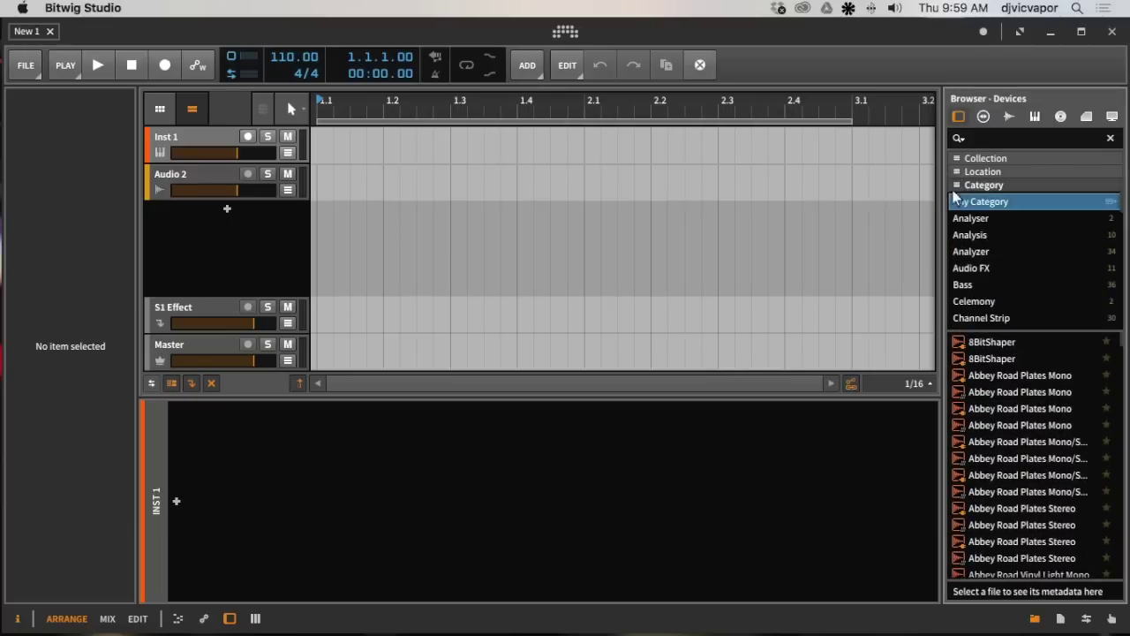
left_click(969, 223)
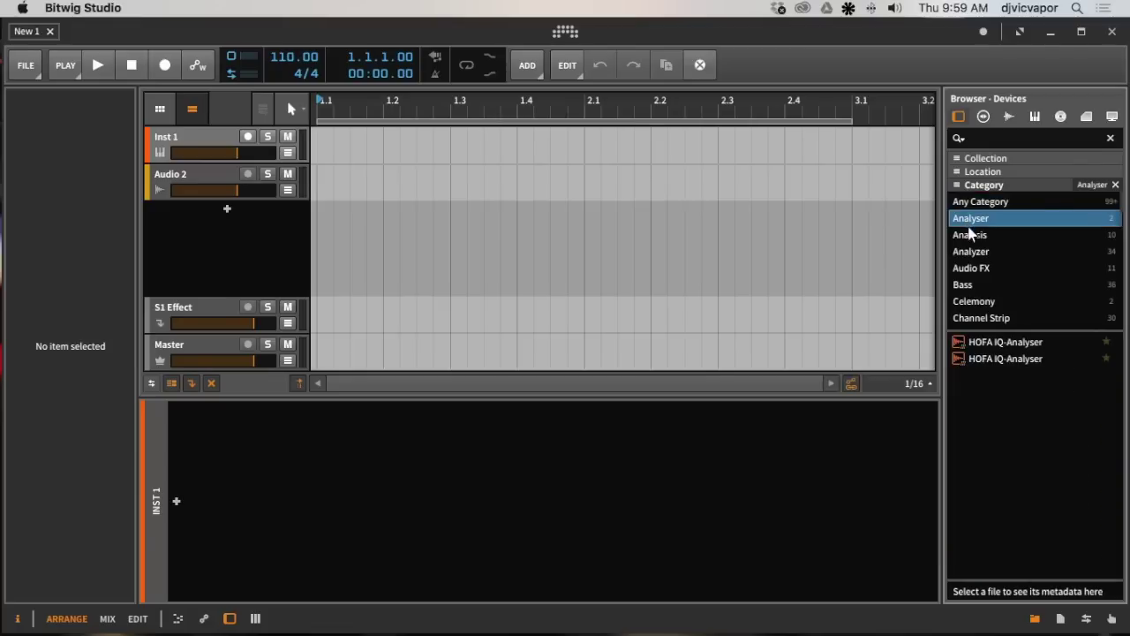
left_click(974, 237)
left_click(980, 253)
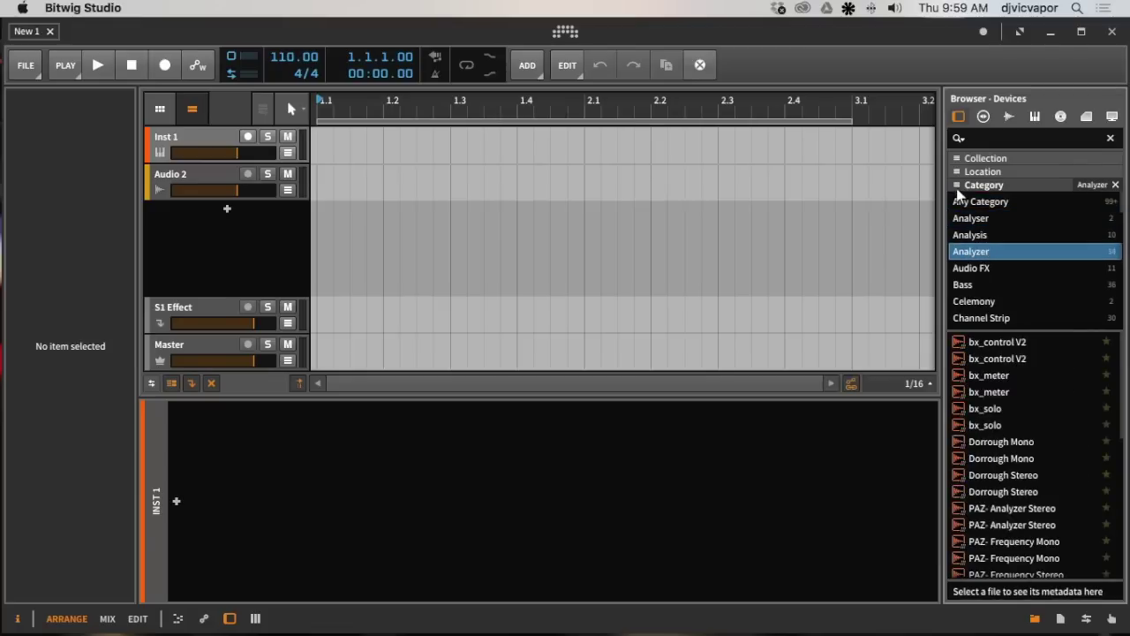
Step: Restrict the device browser to the Bitwig location and collapse the location filter
left_click(959, 169)
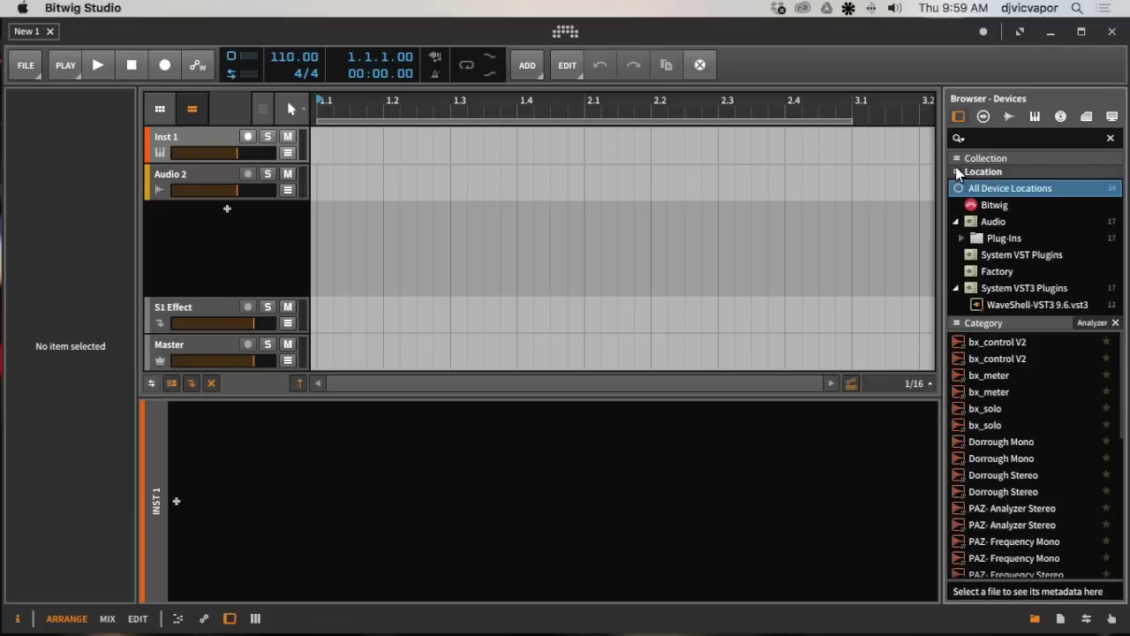
left_click(989, 206)
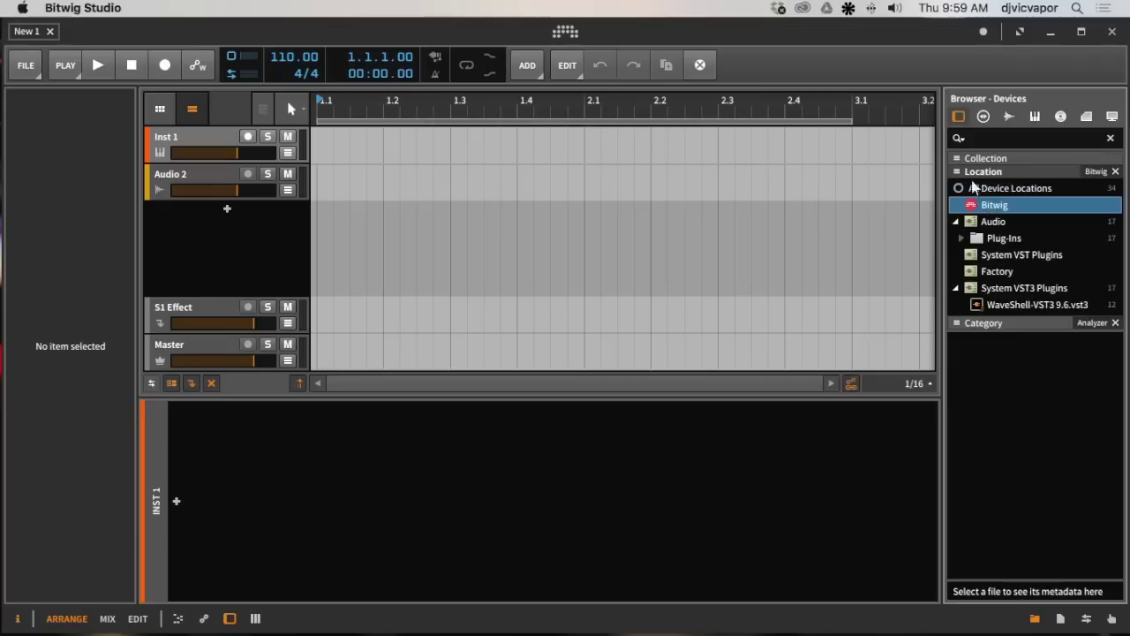
left_click(960, 170)
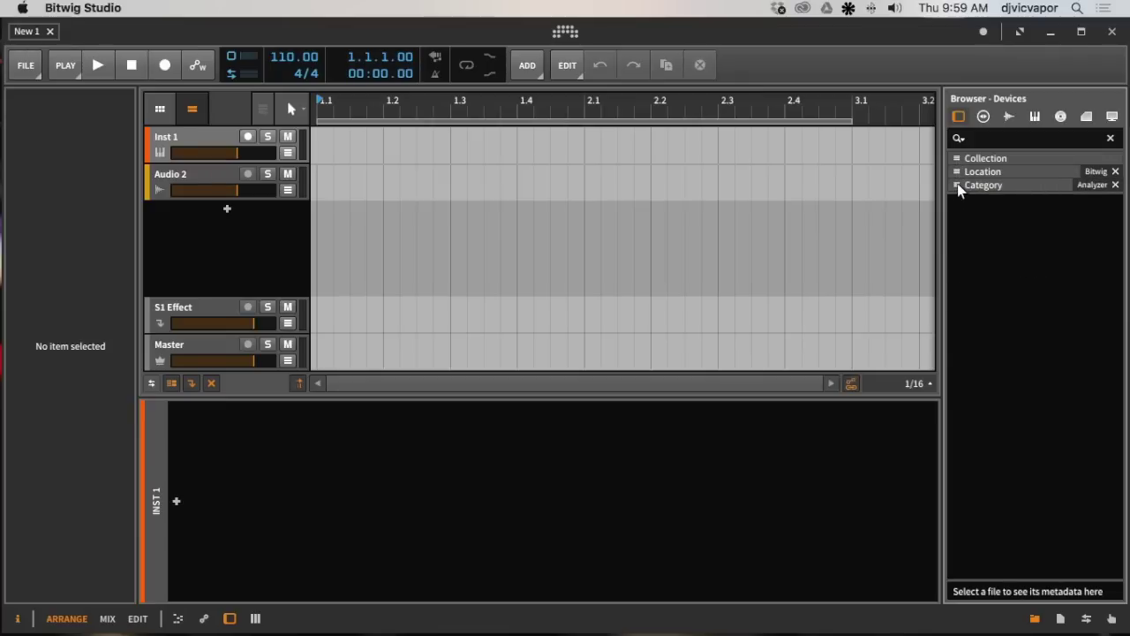
Step: Expand the device browser's category filter and look through the devices in the Analysis, Container, Delay / Reverb, Destruction, Drum and Dynamics categories
left_click(959, 187)
left_click(973, 219)
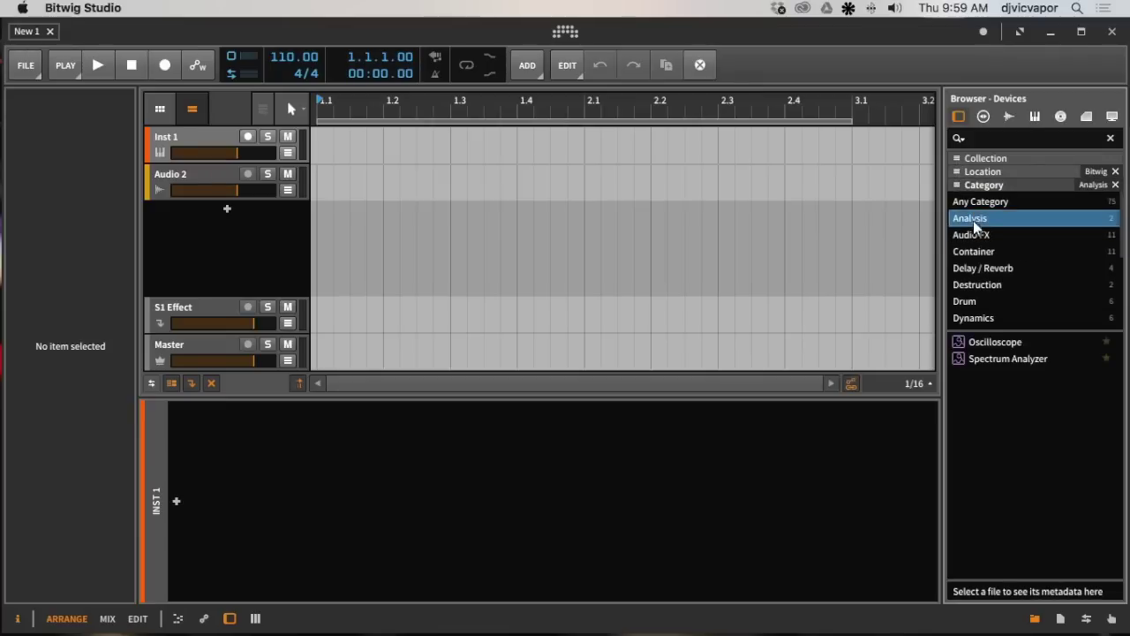
left_click(975, 254)
left_click(985, 269)
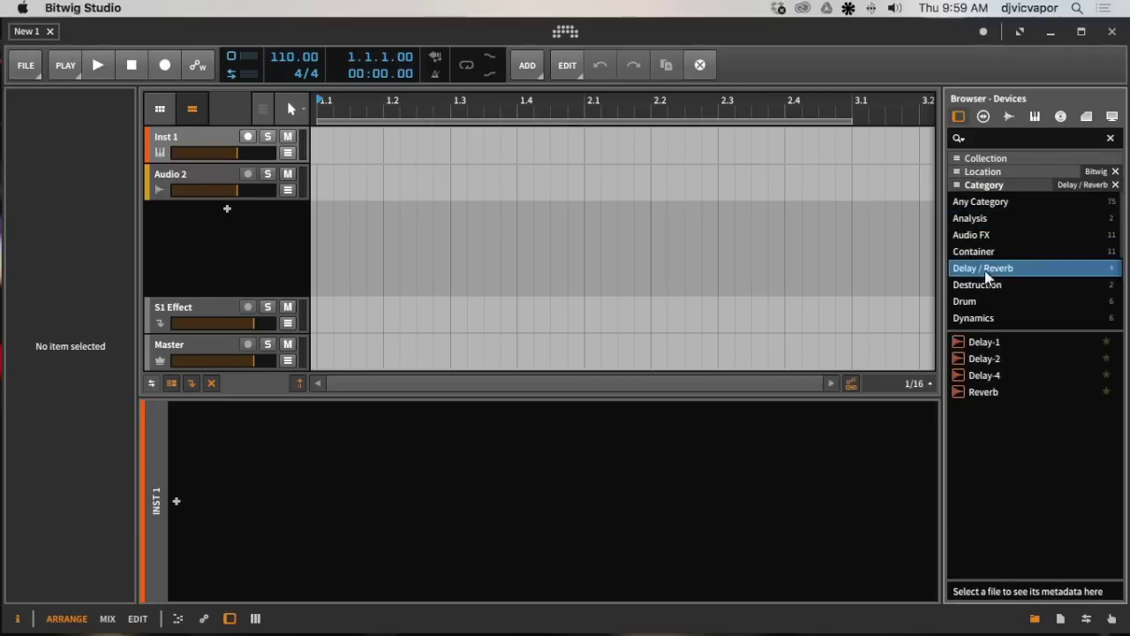
left_click(985, 285)
left_click(984, 302)
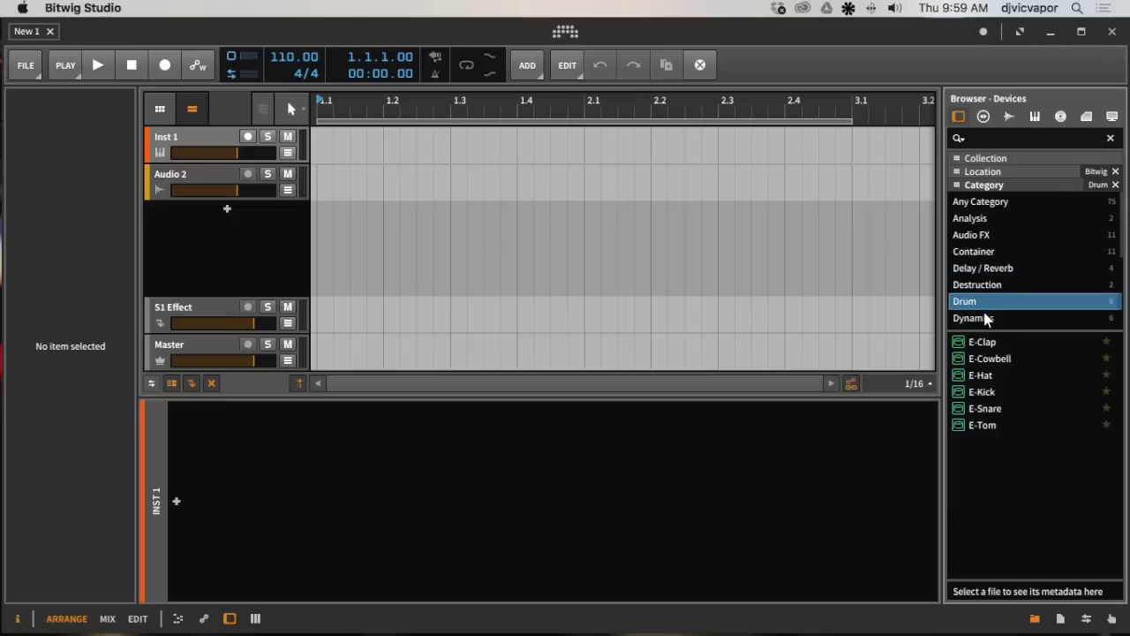
left_click(987, 320)
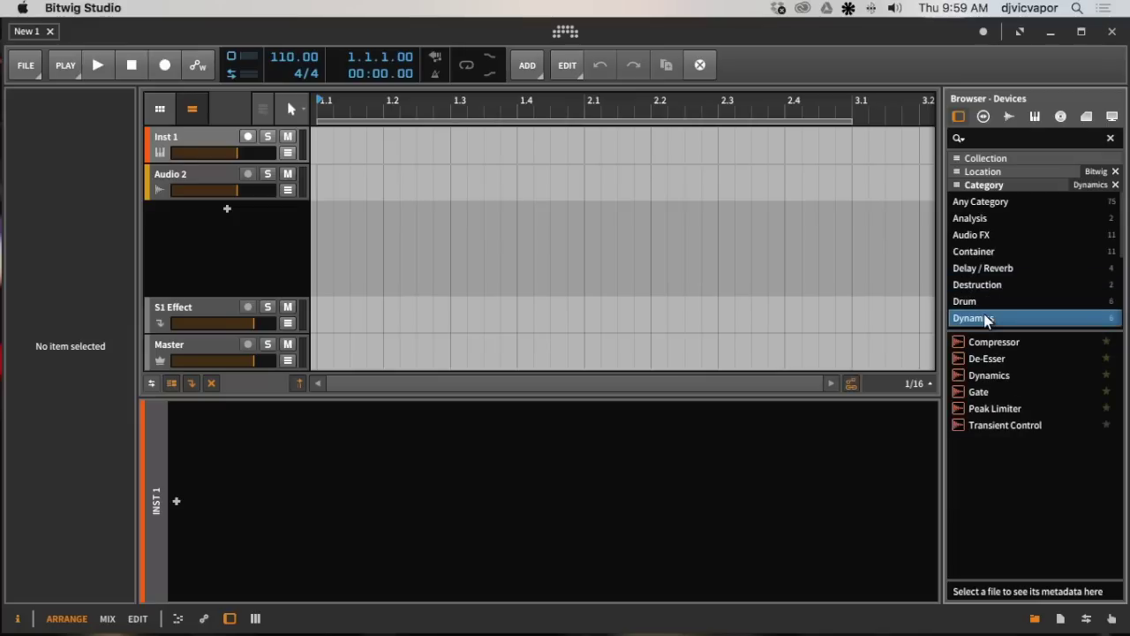
Step: Go through the Bitwig devices category by category again, from Analysis and Audio FX down to Dynamics
left_click(988, 220)
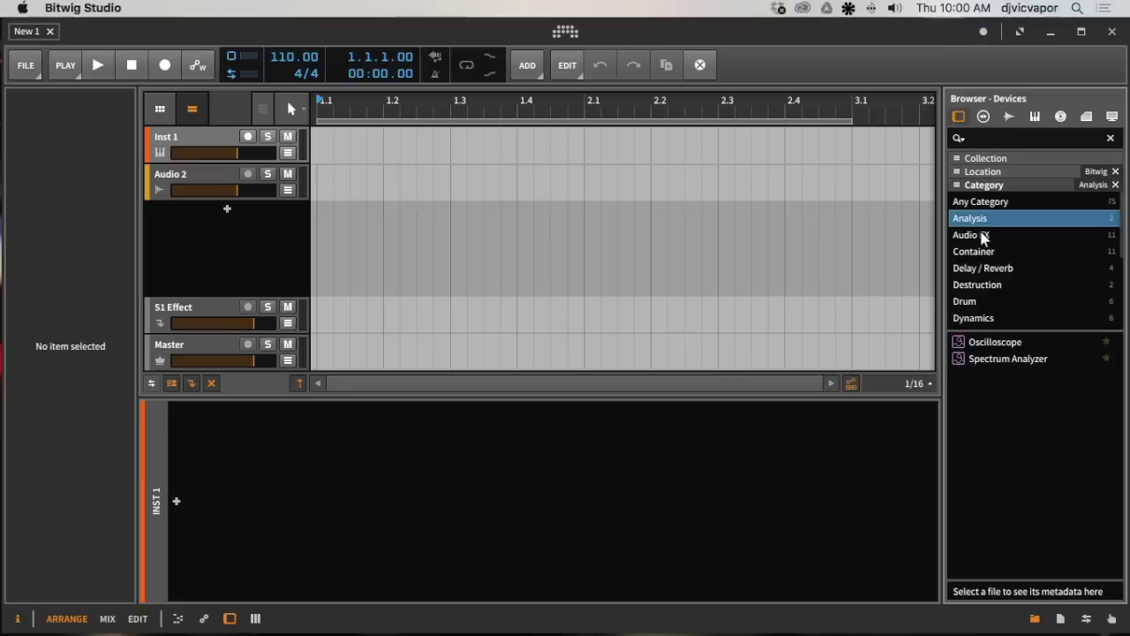
left_click(983, 236)
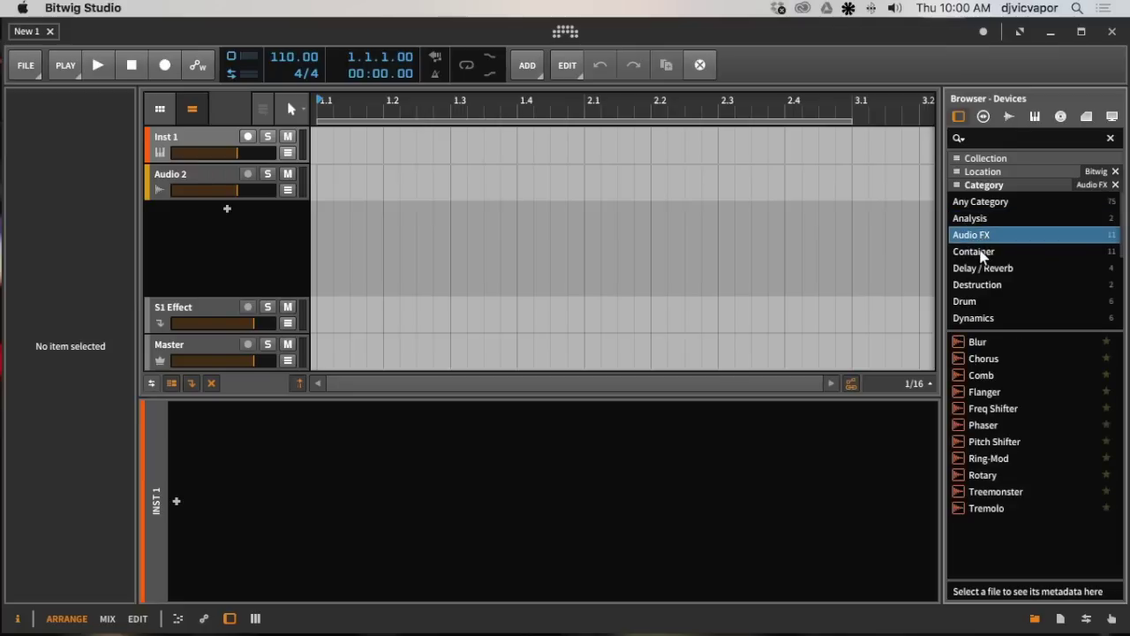
left_click(983, 254)
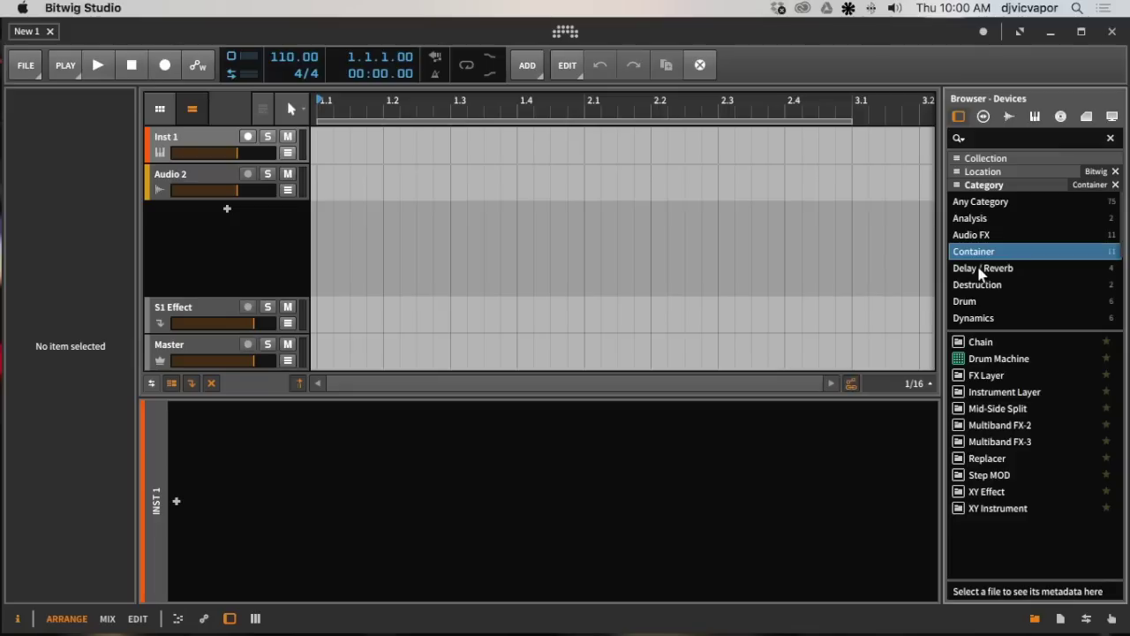
left_click(980, 272)
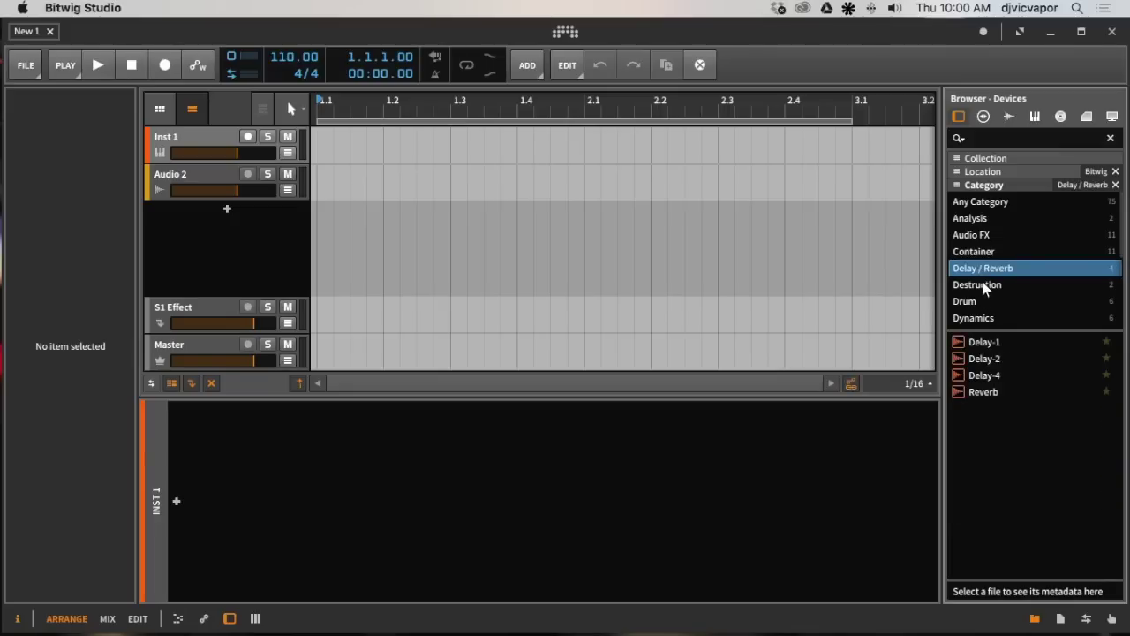
left_click(985, 287)
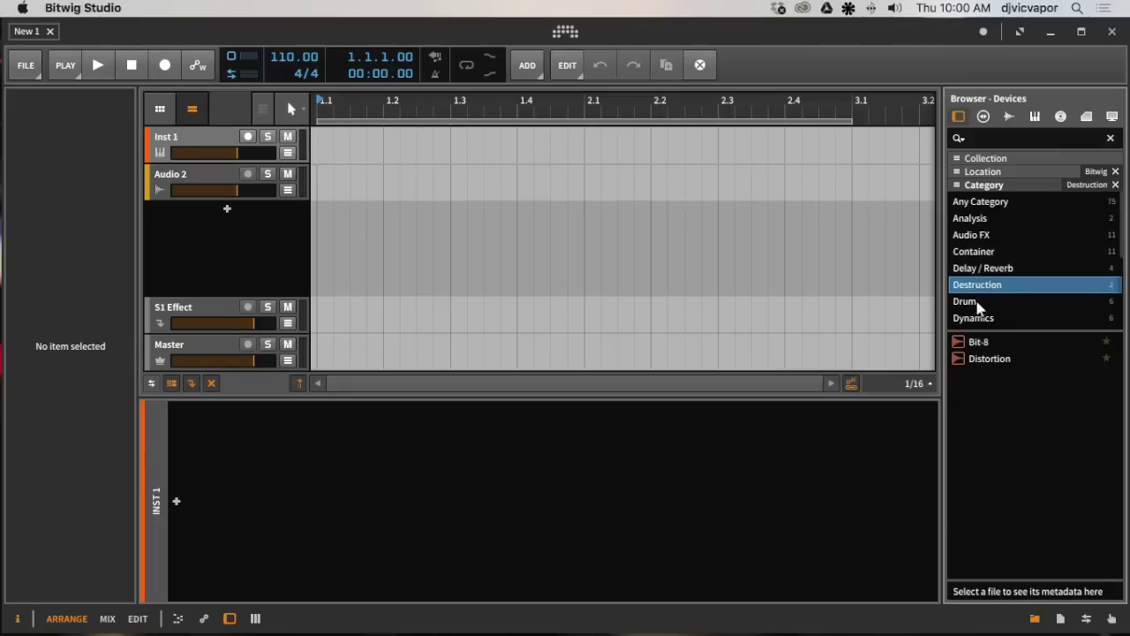
left_click(972, 302)
left_click(979, 318)
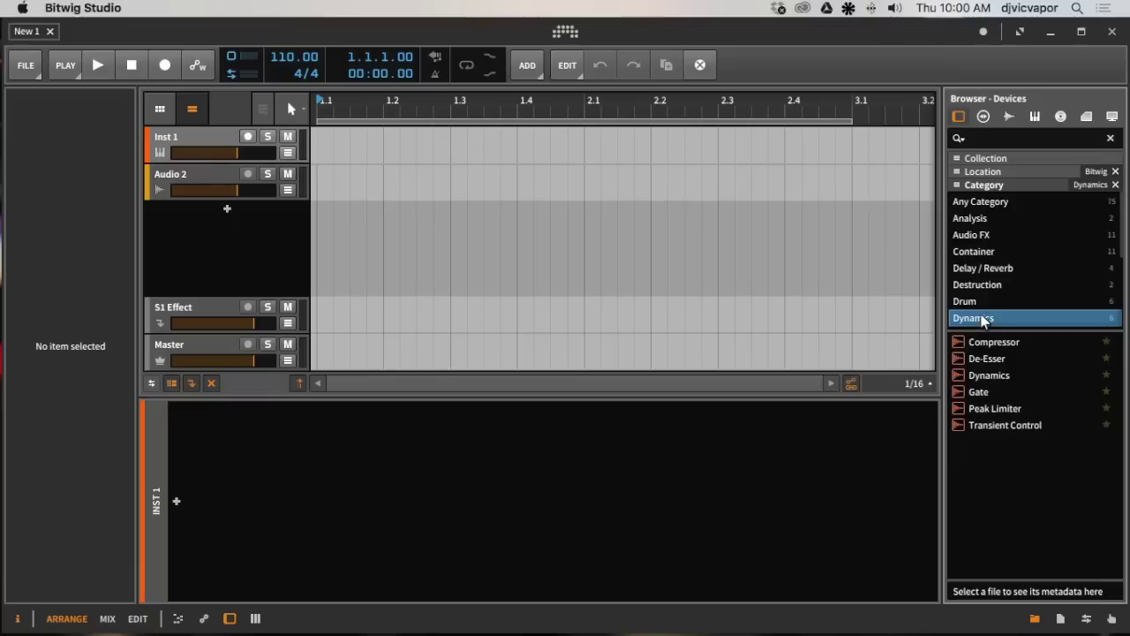
Step: Revisit the Audio FX, Container and Delay / Reverb categories, ending with the devices filtered by Destruction
left_click(980, 234)
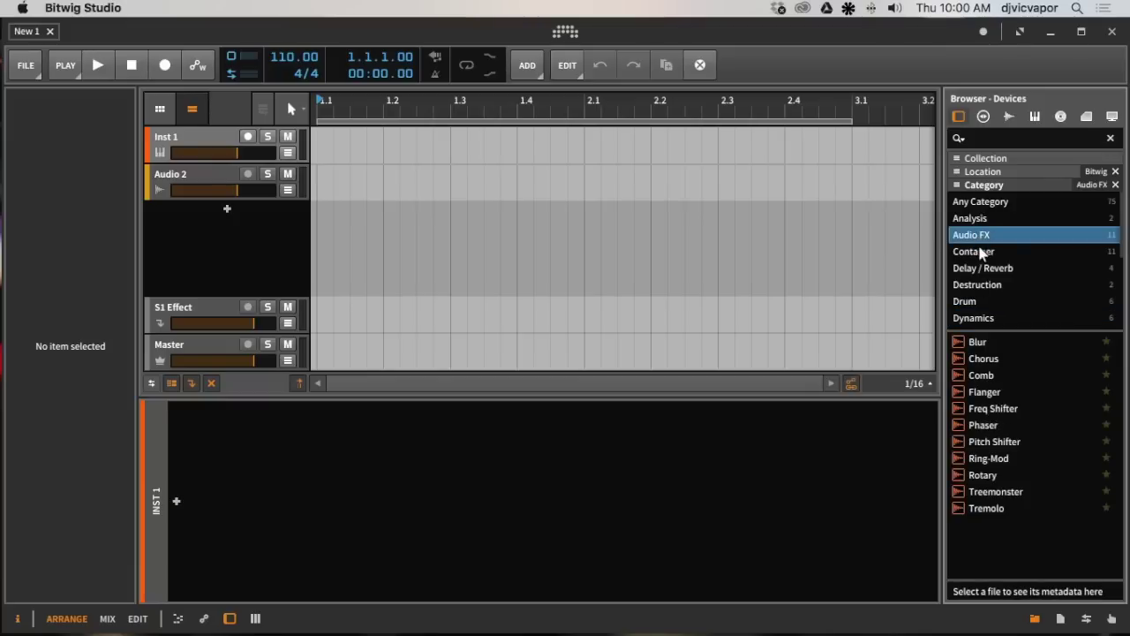
left_click(981, 251)
left_click(981, 268)
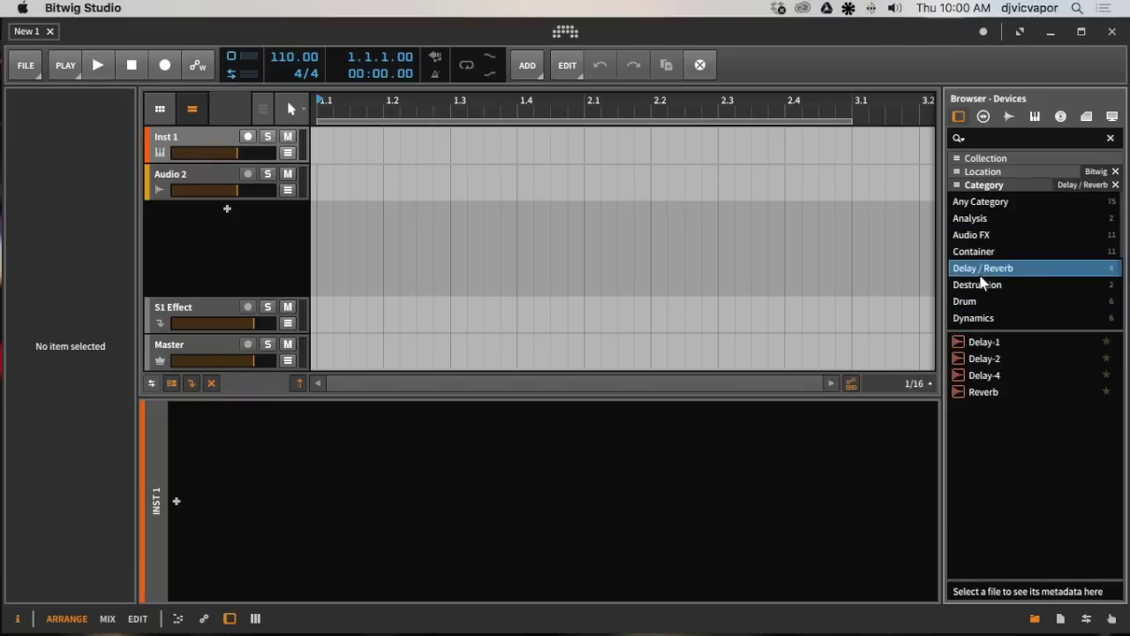
left_click(982, 284)
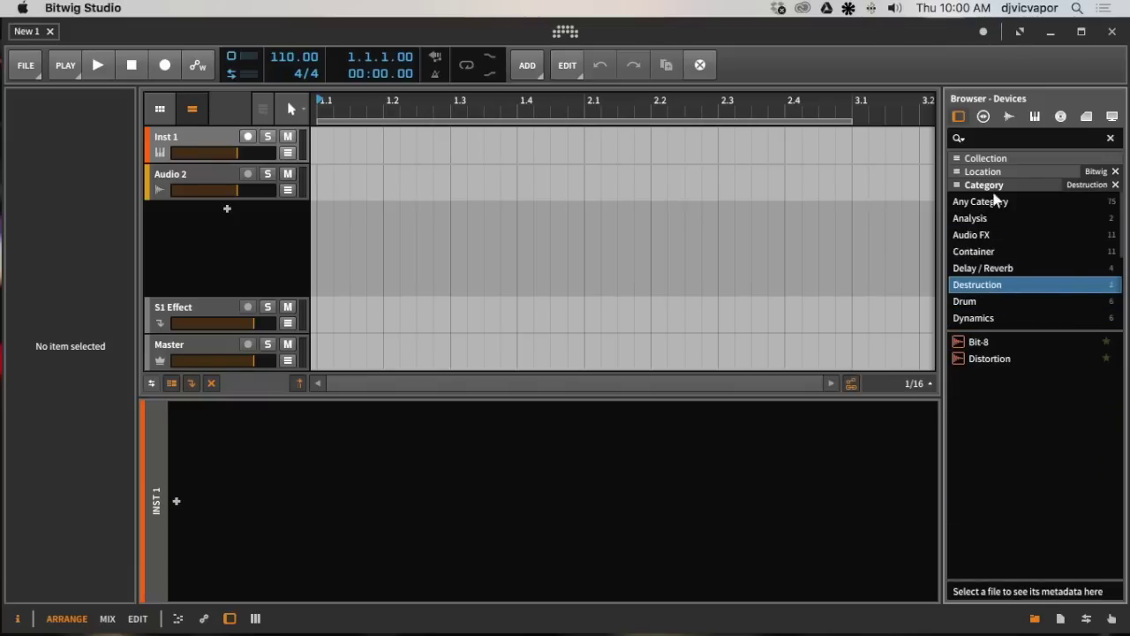
Step: Switch the browser to presets, collapse the Analysis and Bitwig device groups, and look through the plug-in folders below
left_click(984, 116)
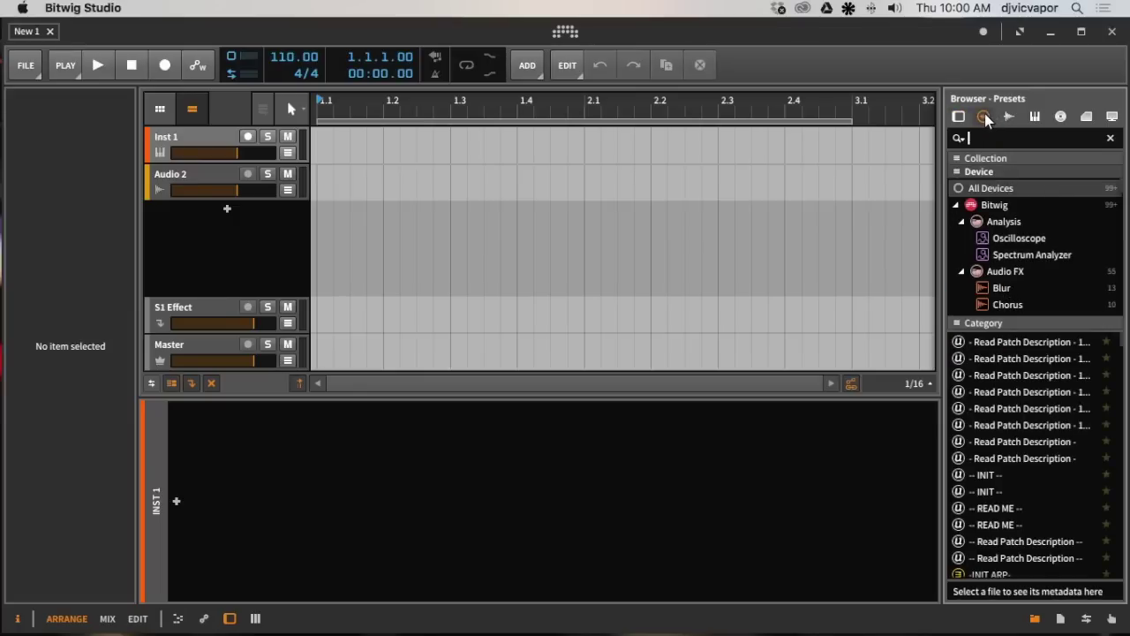
left_click(962, 222)
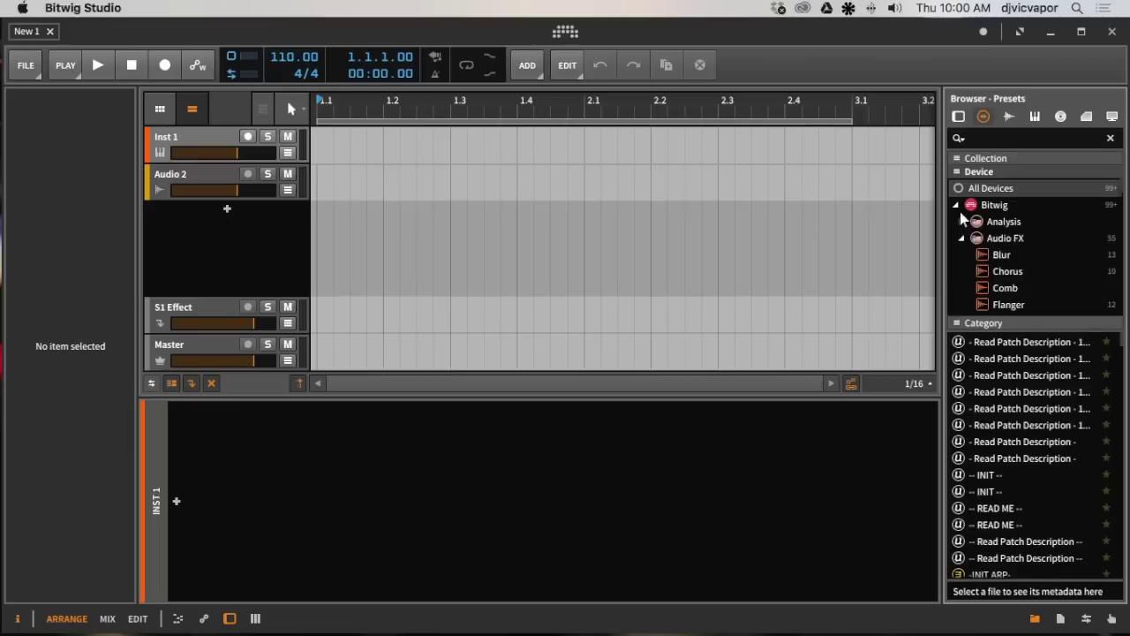
left_click(958, 208)
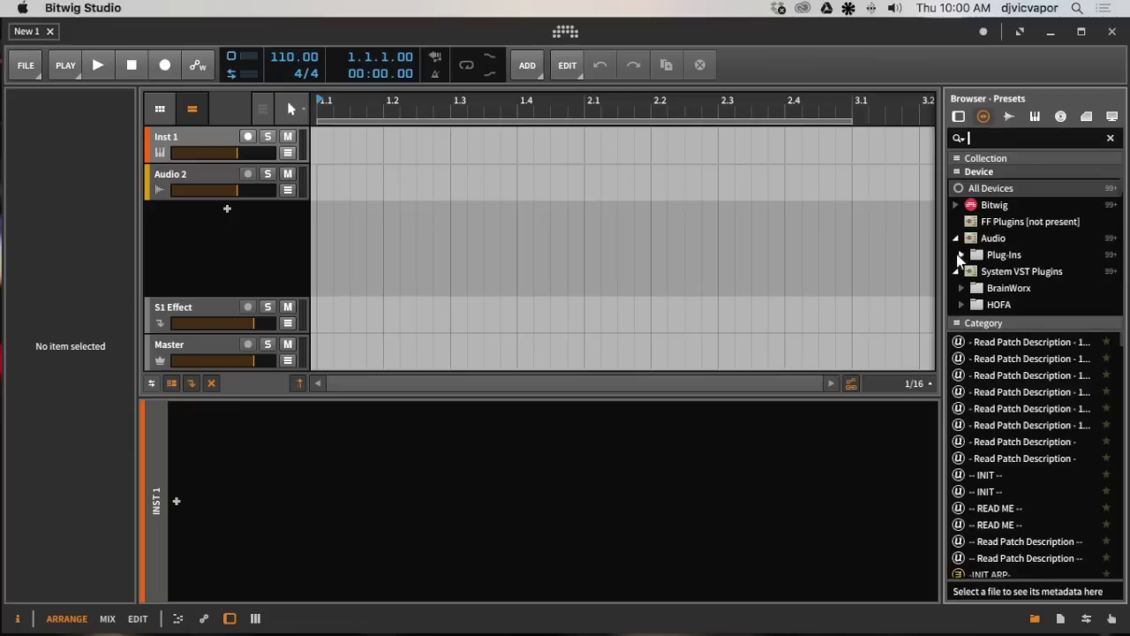
scroll(995, 270, "down", 3)
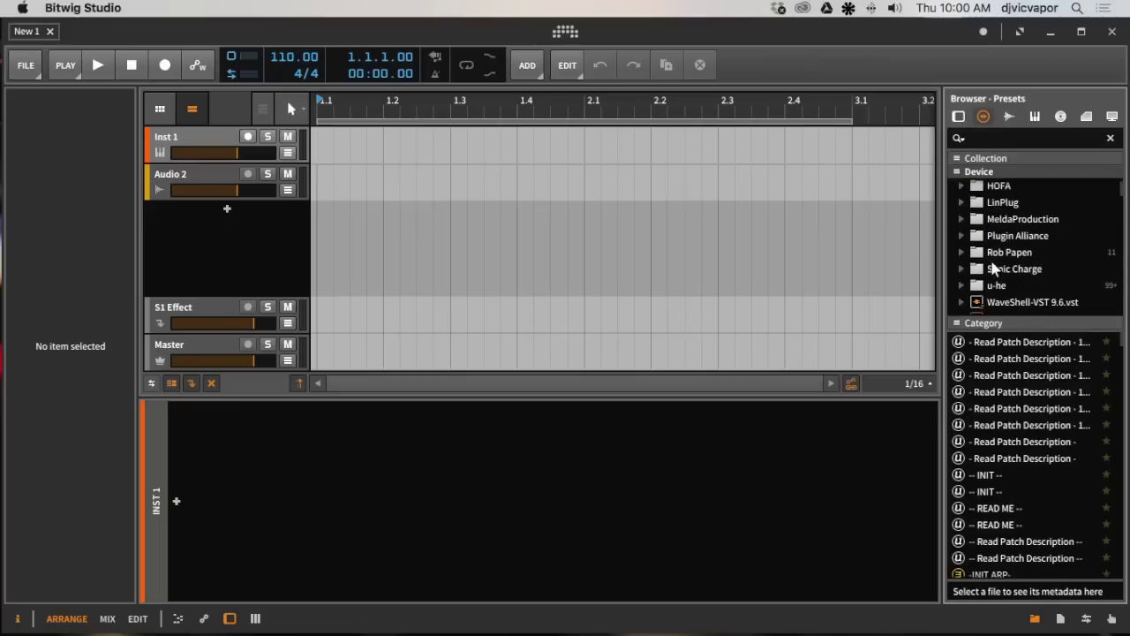
scroll(993, 269, "up", 3)
scroll(993, 270, "up", 1)
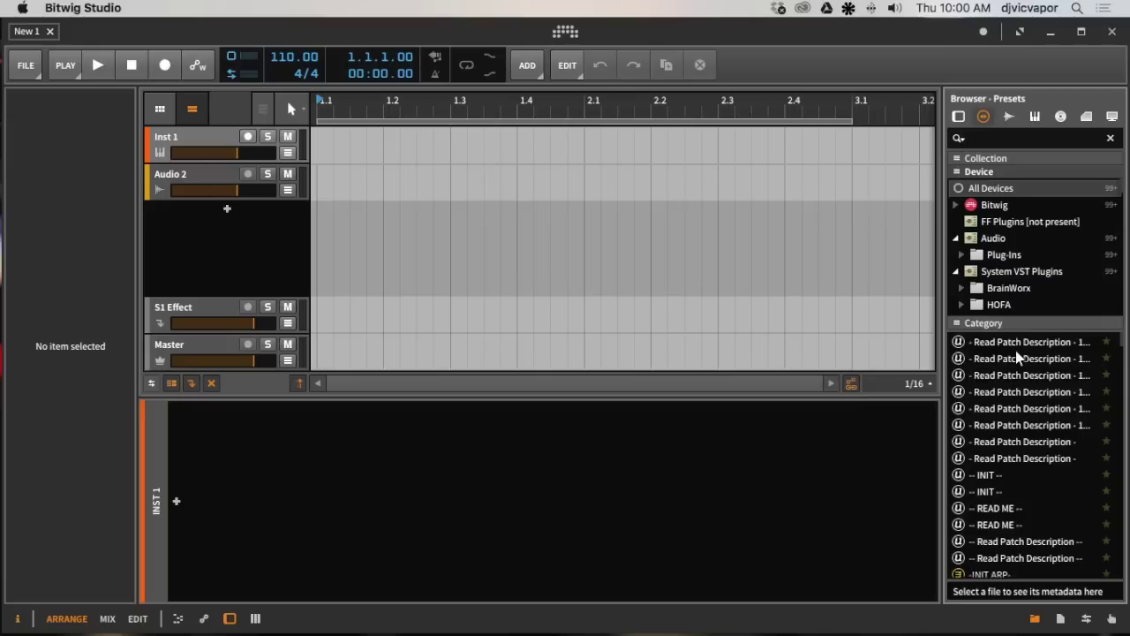
Step: Look at the browser's samples, multisamples and music content, ending in the clips view
left_click(1005, 117)
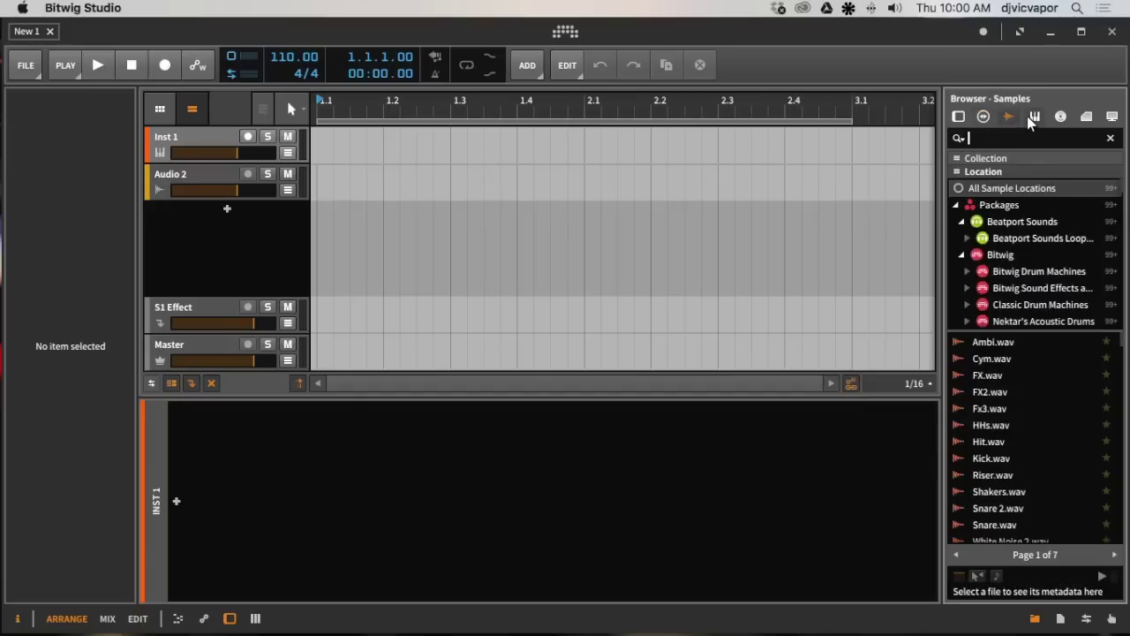
left_click(1033, 118)
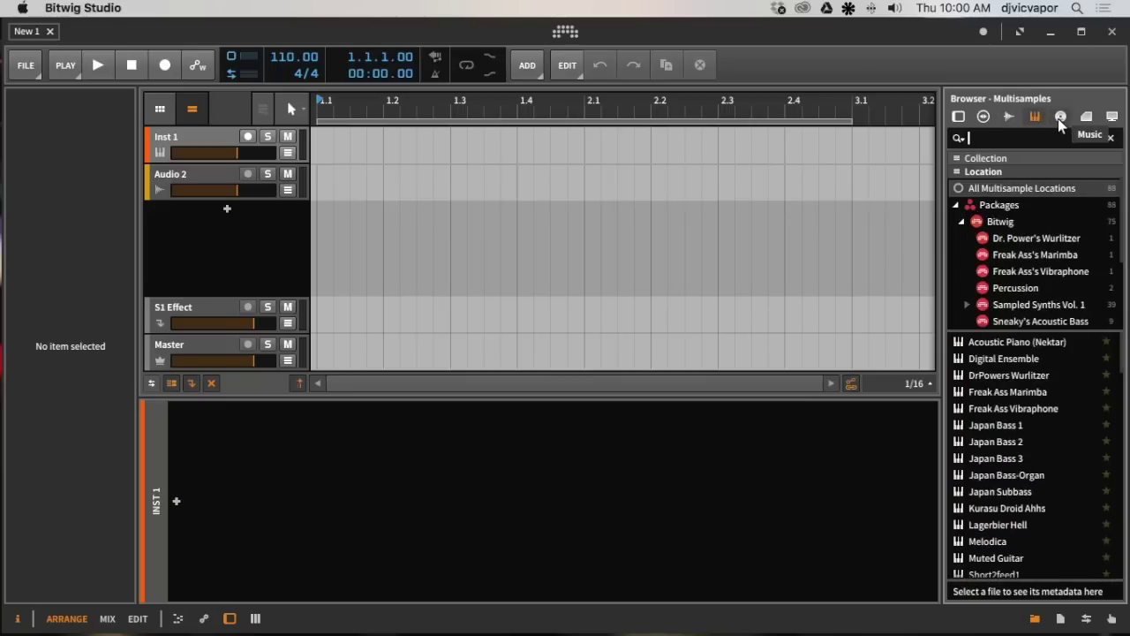
left_click(1059, 118)
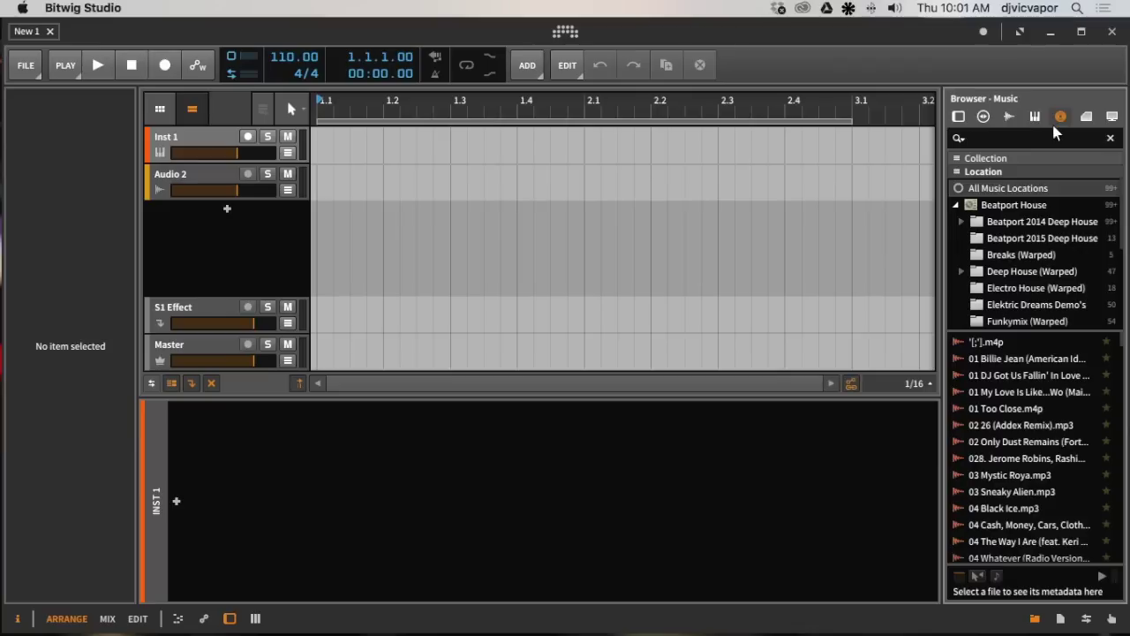
left_click(1087, 118)
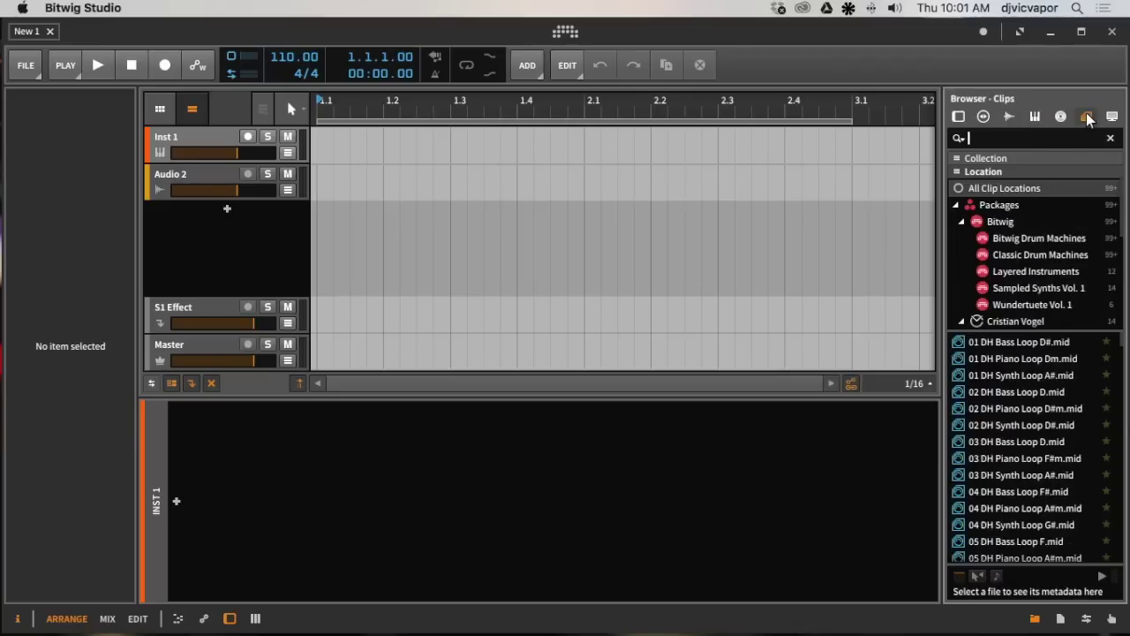
Step: Select the clip 02 DH Piano Loop D#m.mid, enable both preview options, and audition 02 DH Synth Loop D#.mid
left_click(998, 409)
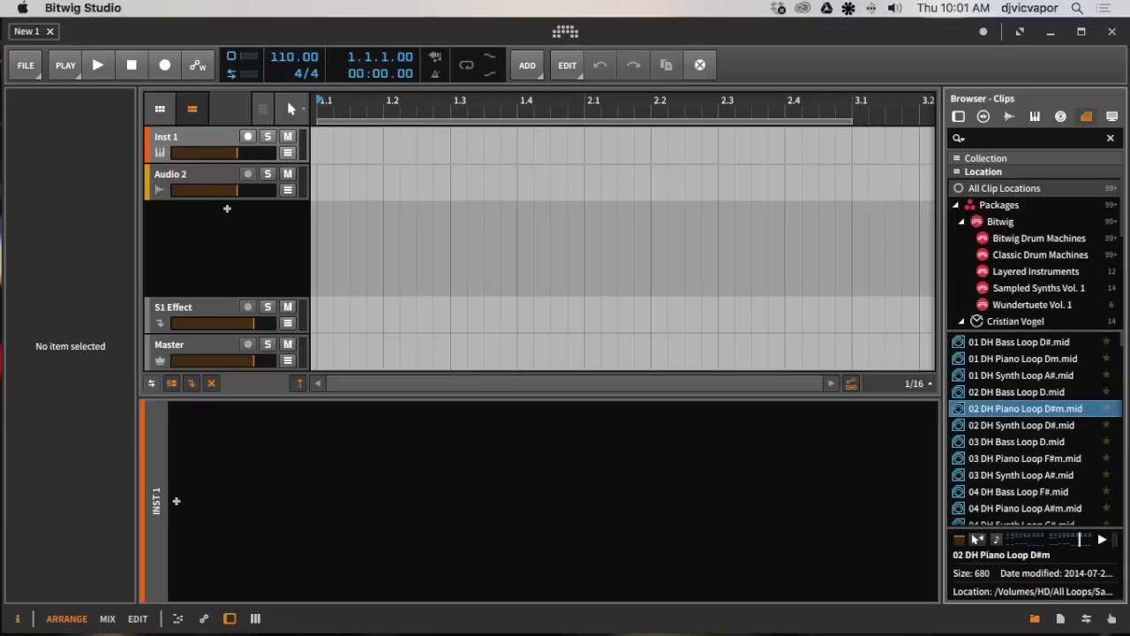
left_click(996, 540)
left_click(978, 540)
left_click(990, 425)
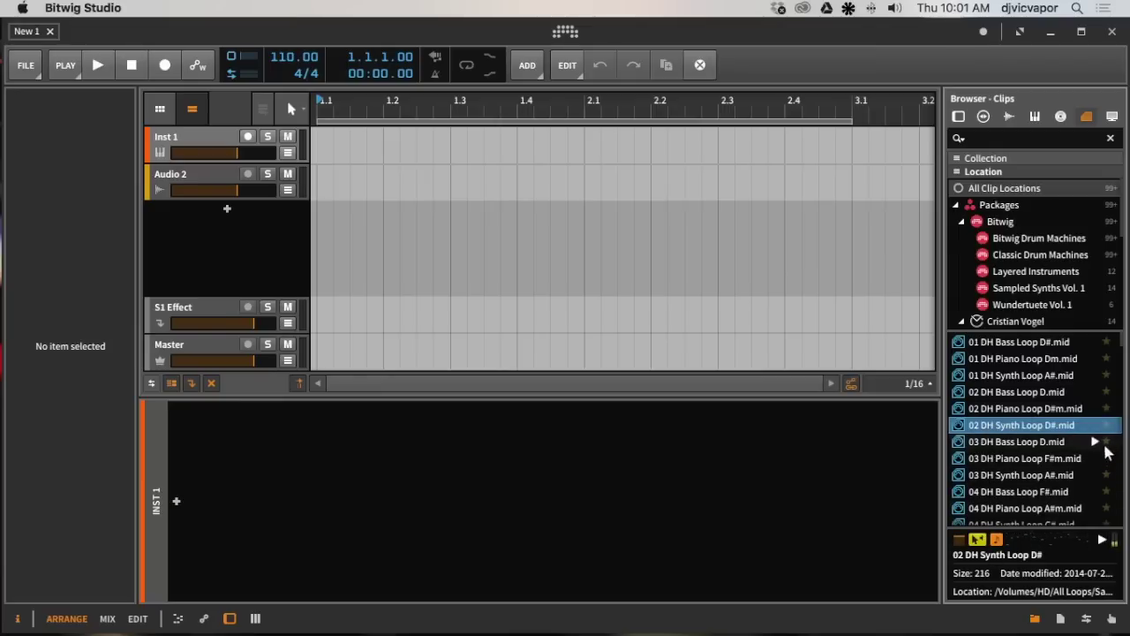
Step: Find the clip Berlin 512 Oldschoolbeat 01 in the clip list and preview it
scroll(1018, 458, "down", 10)
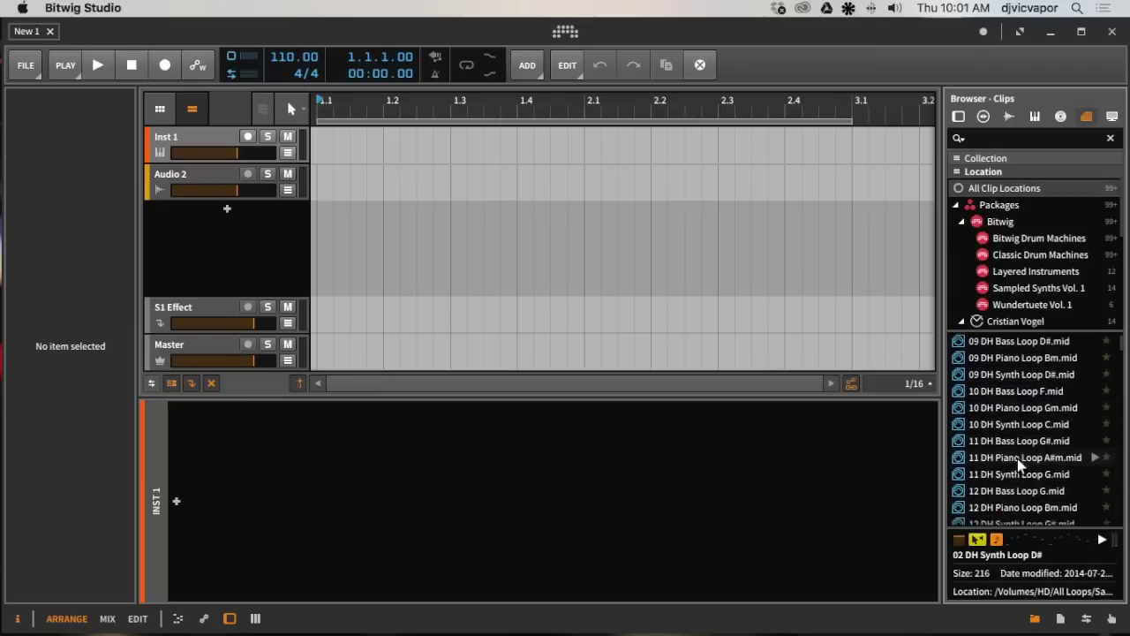
scroll(1004, 418, "down", 10)
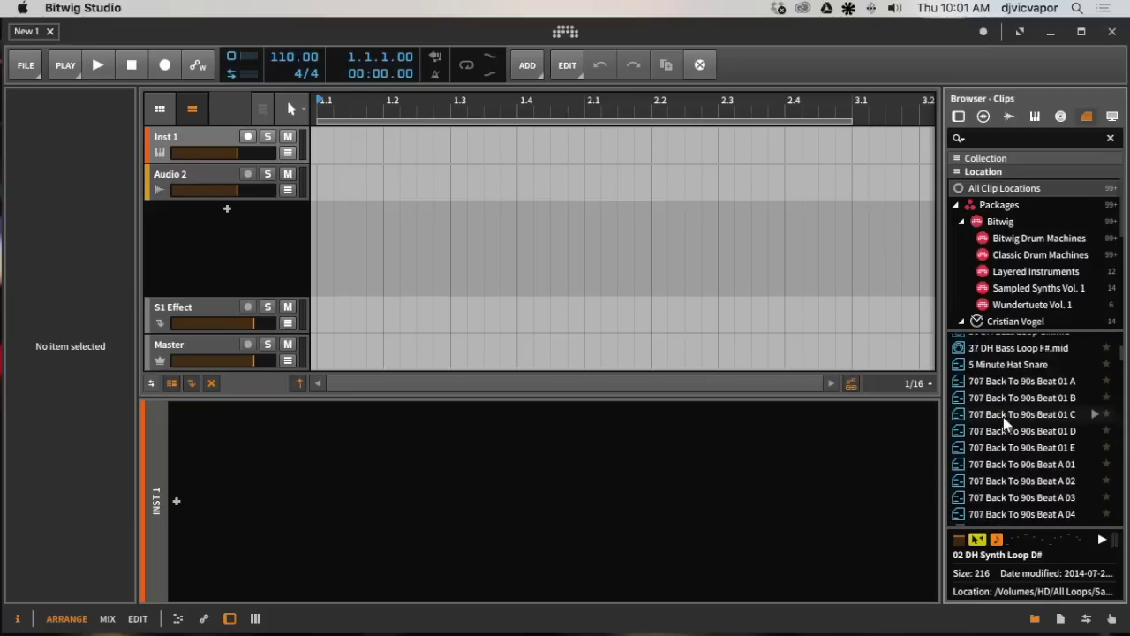
scroll(1004, 421, "down", 15)
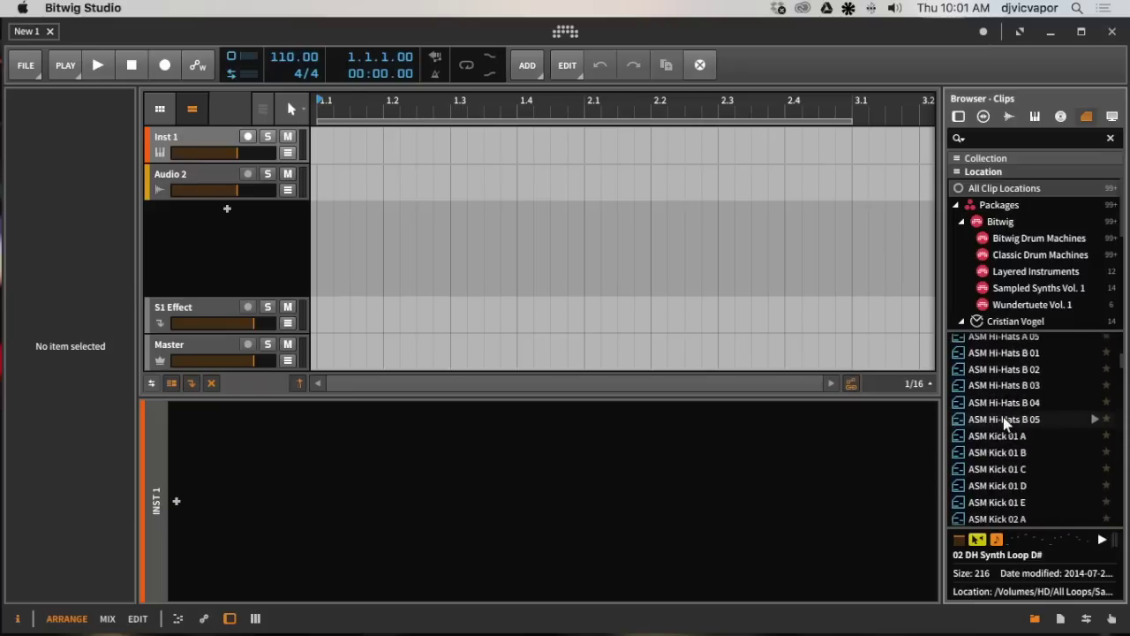
scroll(1004, 417, "down", 15)
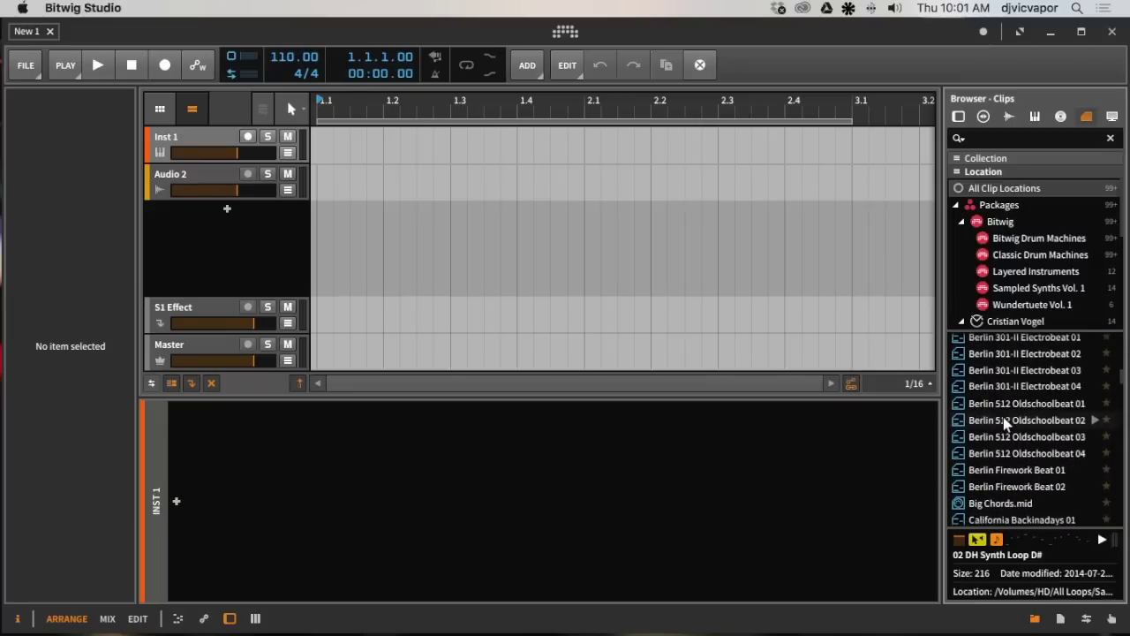
left_click(1004, 404)
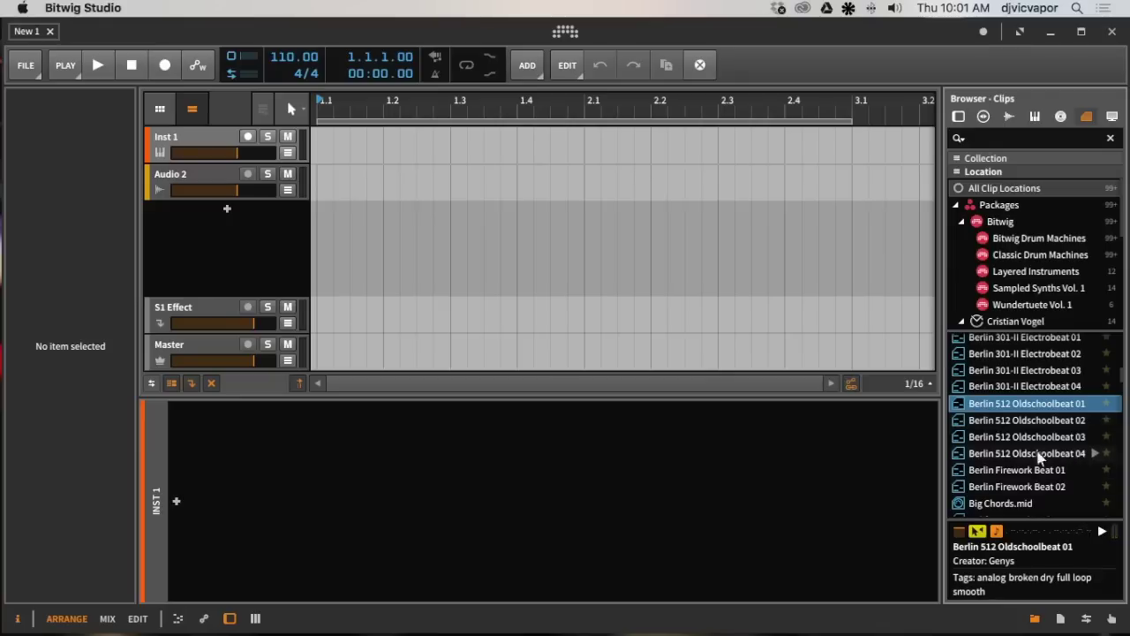
Step: Find the clip Chord Escort 09 in the list, preview it and stop the playback
scroll(1020, 450, "down", 12)
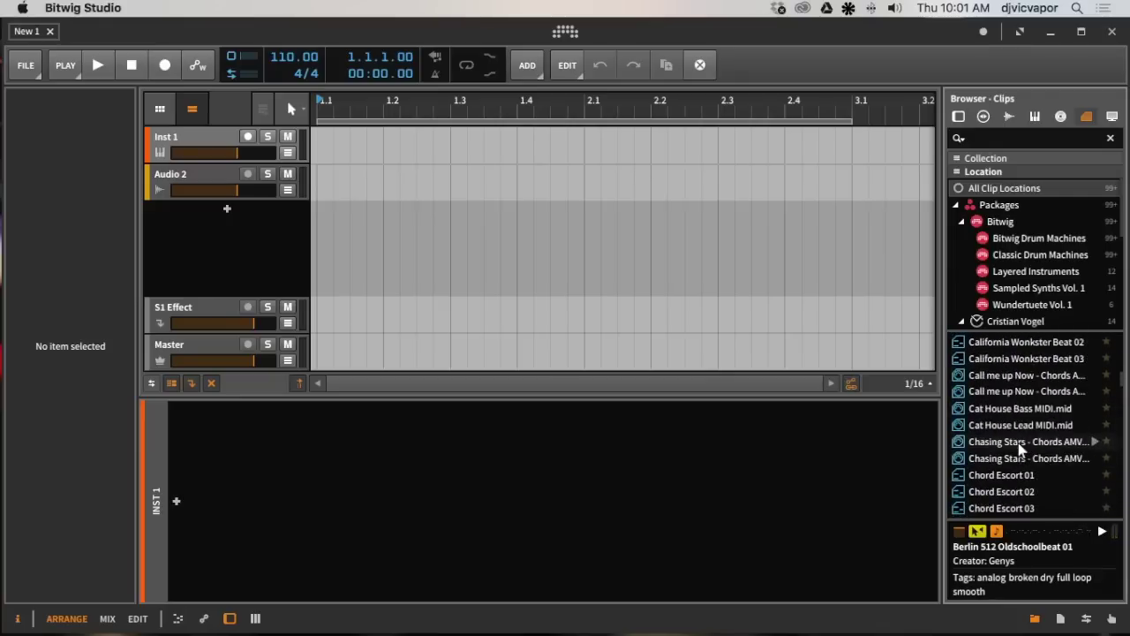
scroll(1020, 446, "up", 3)
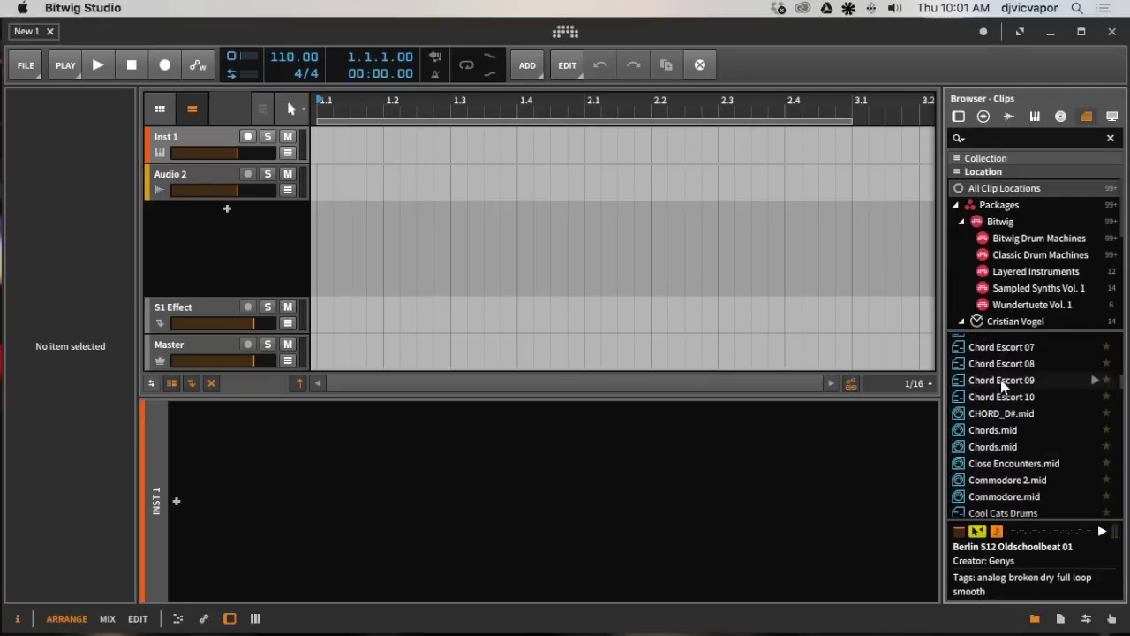
left_click(1002, 380)
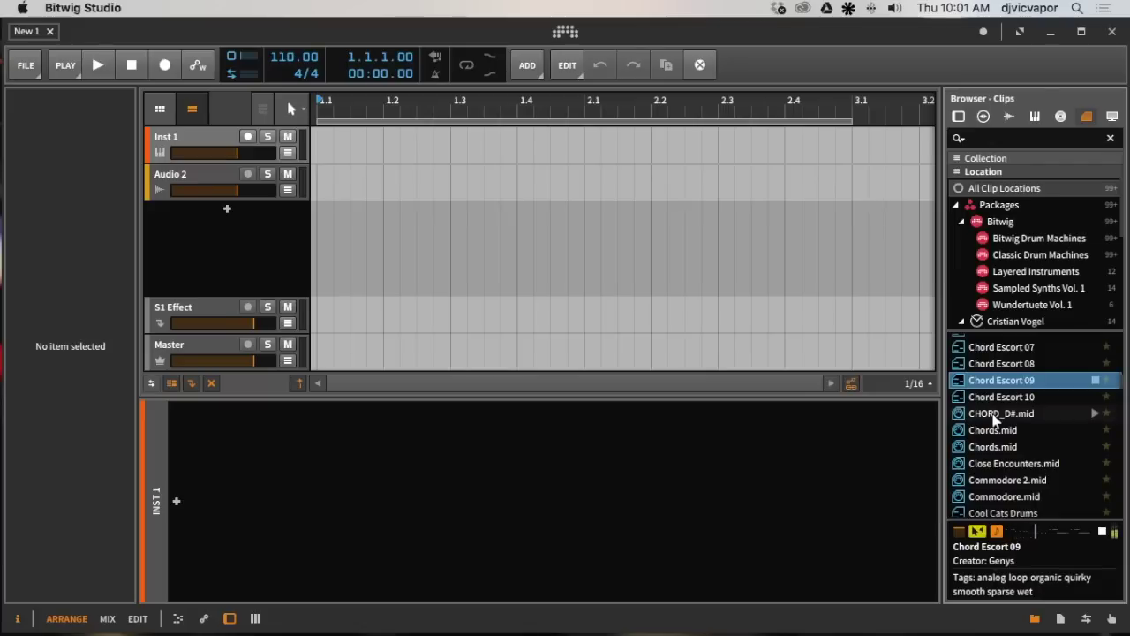
left_click(1103, 534)
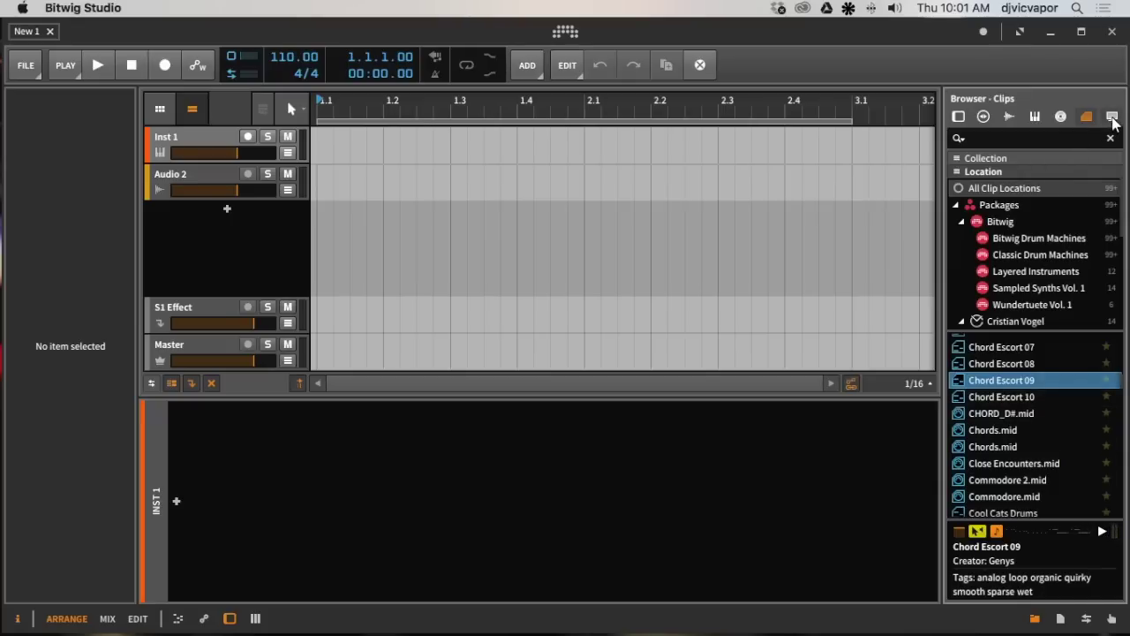
Step: View the browser's file locations and bookmarks, and return to the clips view
left_click(1113, 117)
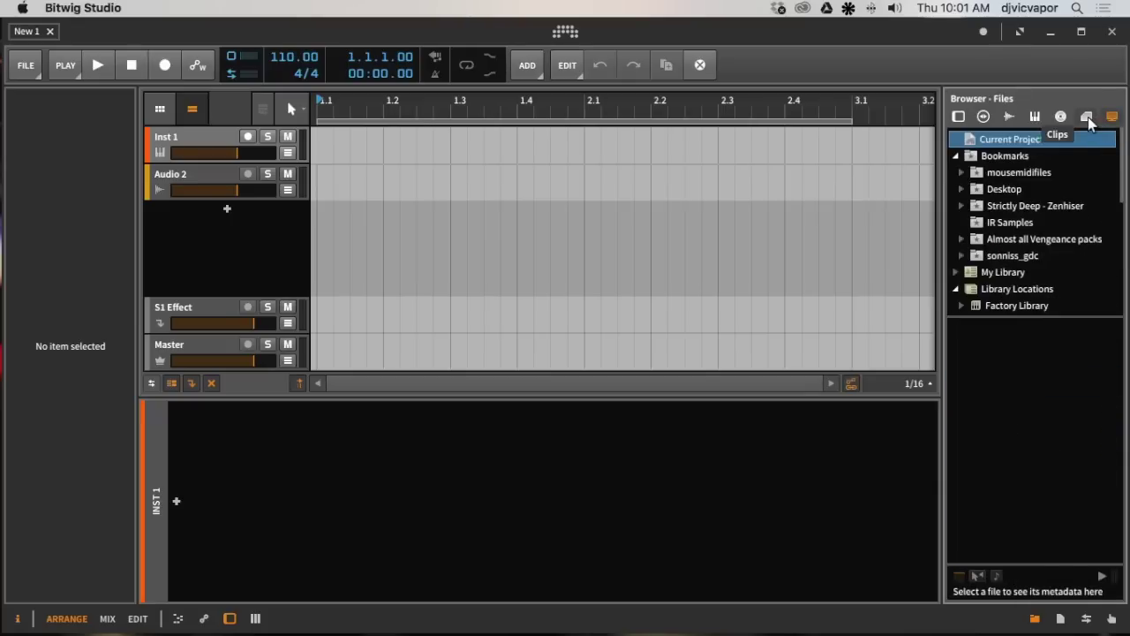
left_click(1087, 118)
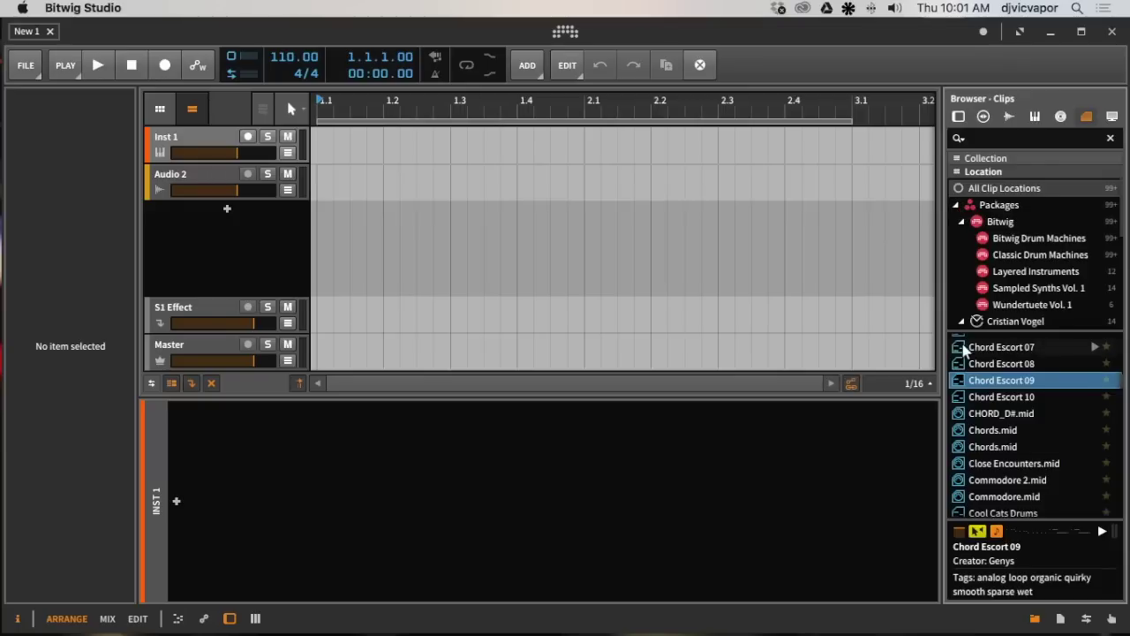
Step: Hide the browser panel, and briefly start and stop playback of the empty arrangement
scroll(990, 291, "down", 5)
scroll(990, 291, "up", 5)
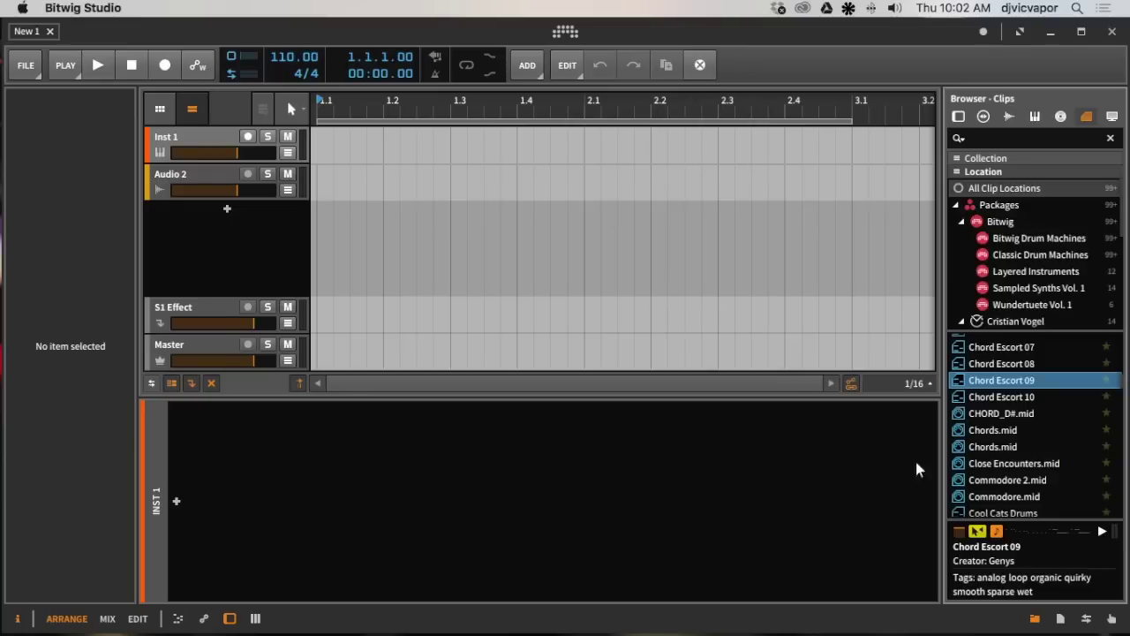
left_click(1038, 622)
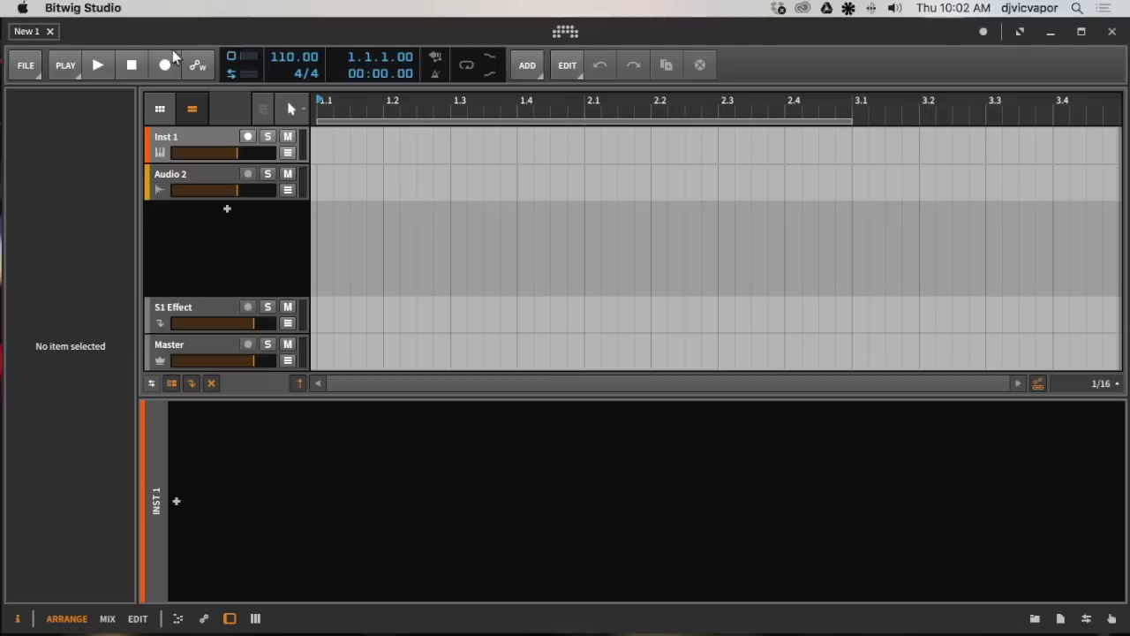
left_click(98, 66)
left_click(126, 69)
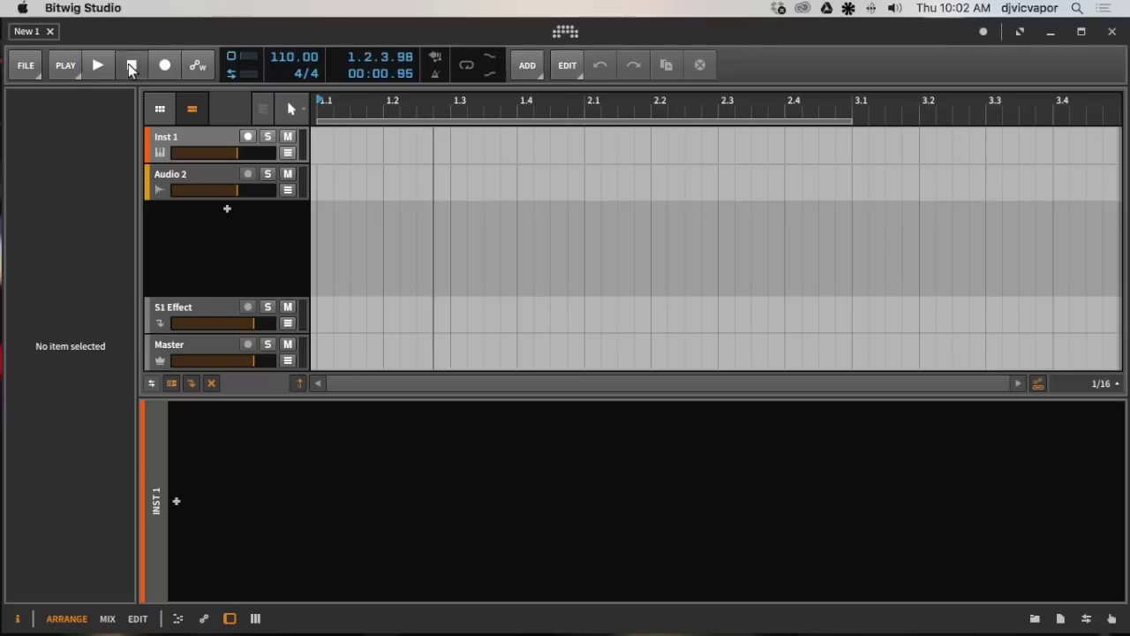
Step: Review the file commands and open the application settings, closing them without changing anything
left_click(25, 67)
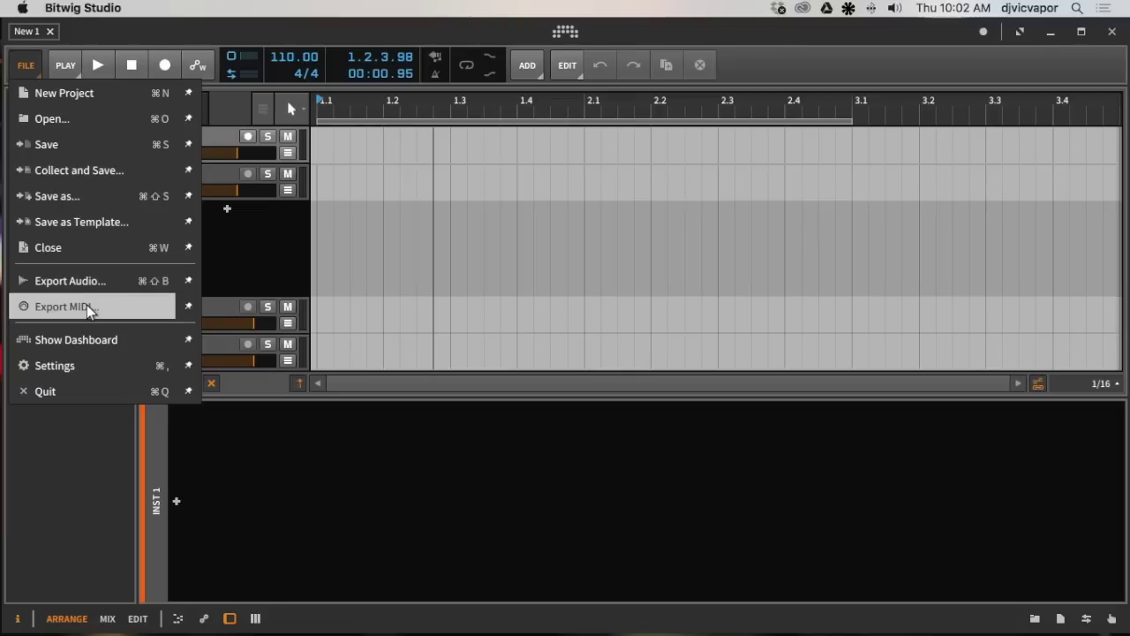
left_click(66, 365)
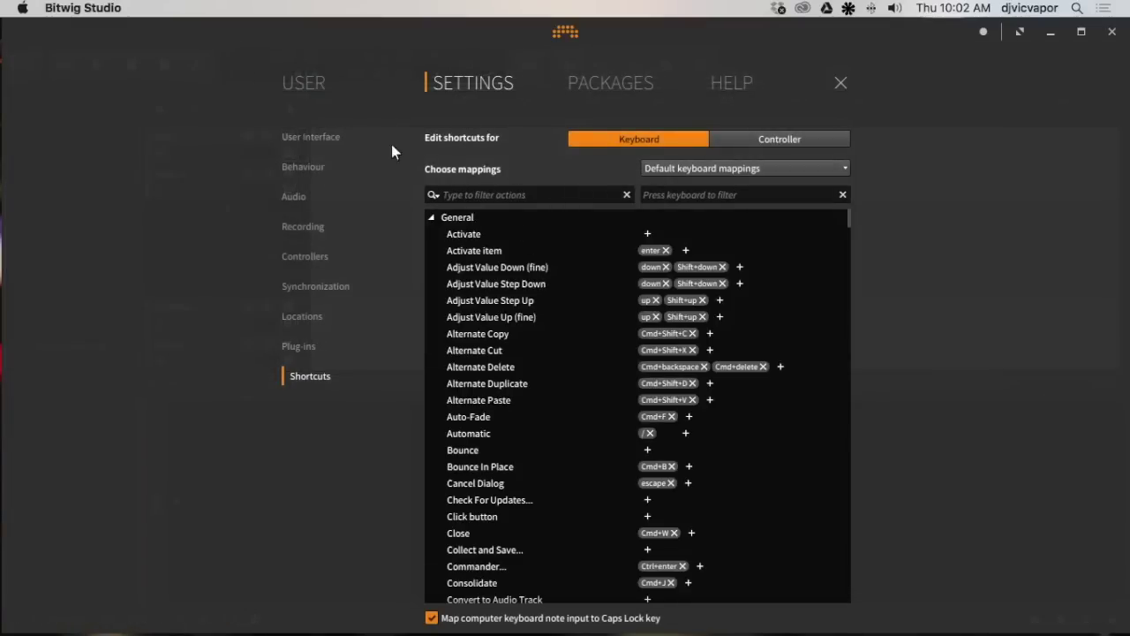
left_click(840, 84)
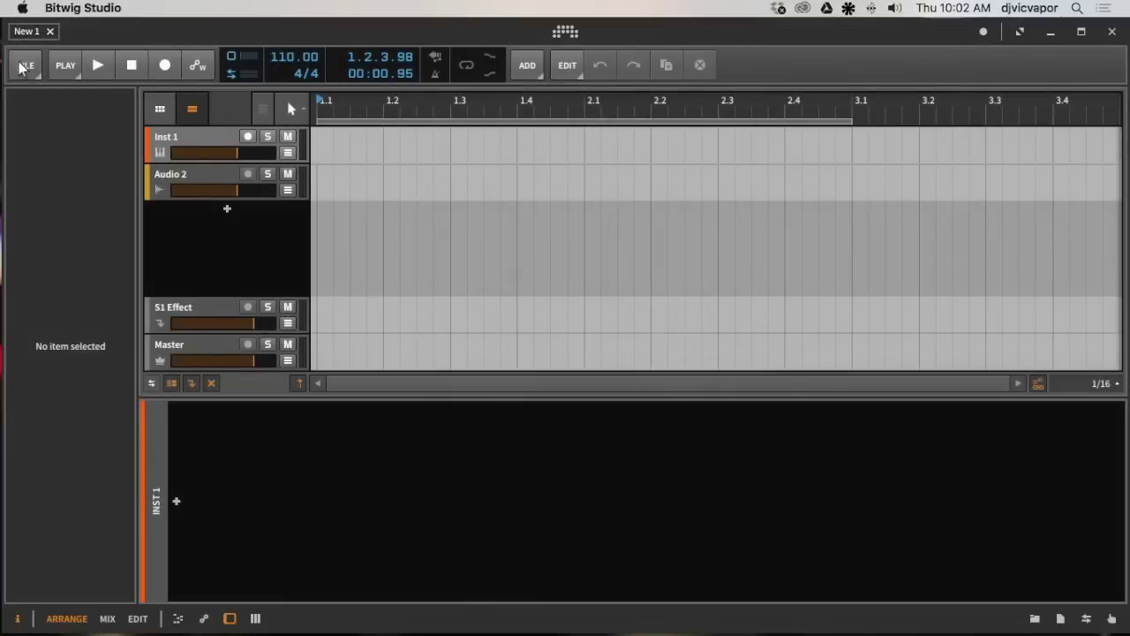
left_click(20, 65)
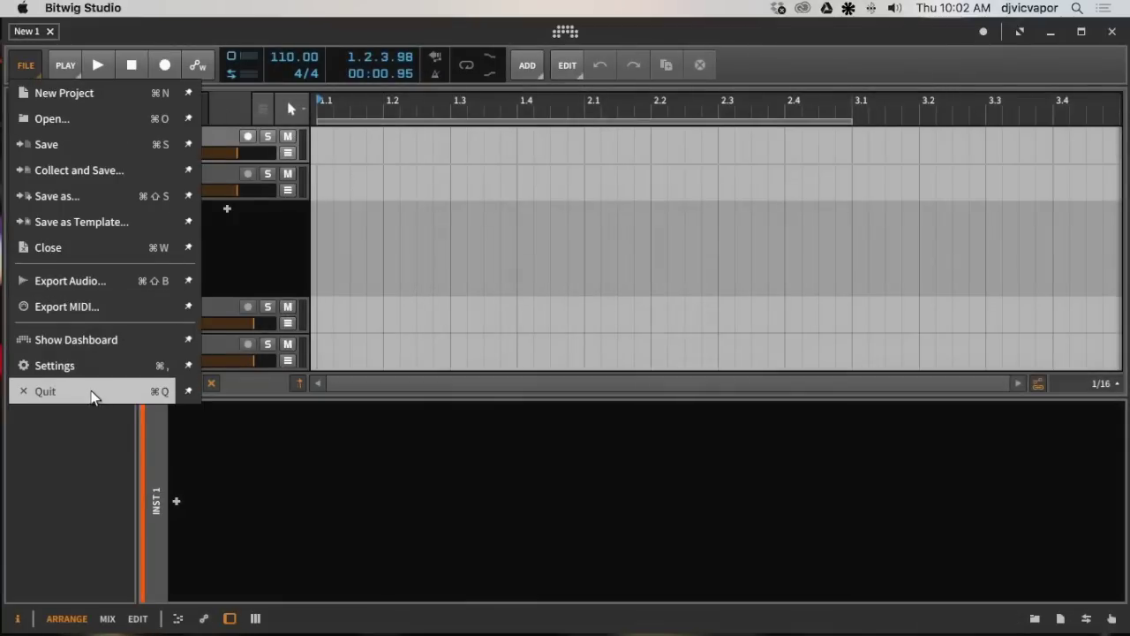
Step: Review the playback options, switching the arranger's automation write mode to Touch, Write and back to Latch
left_click(70, 68)
left_click(69, 68)
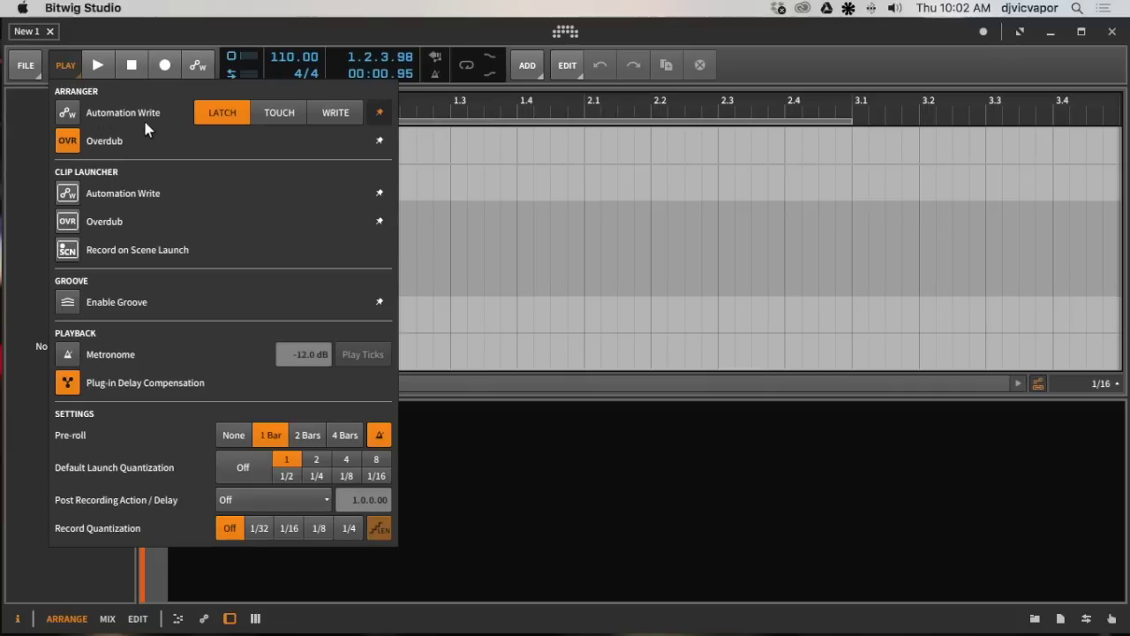
left_click(263, 110)
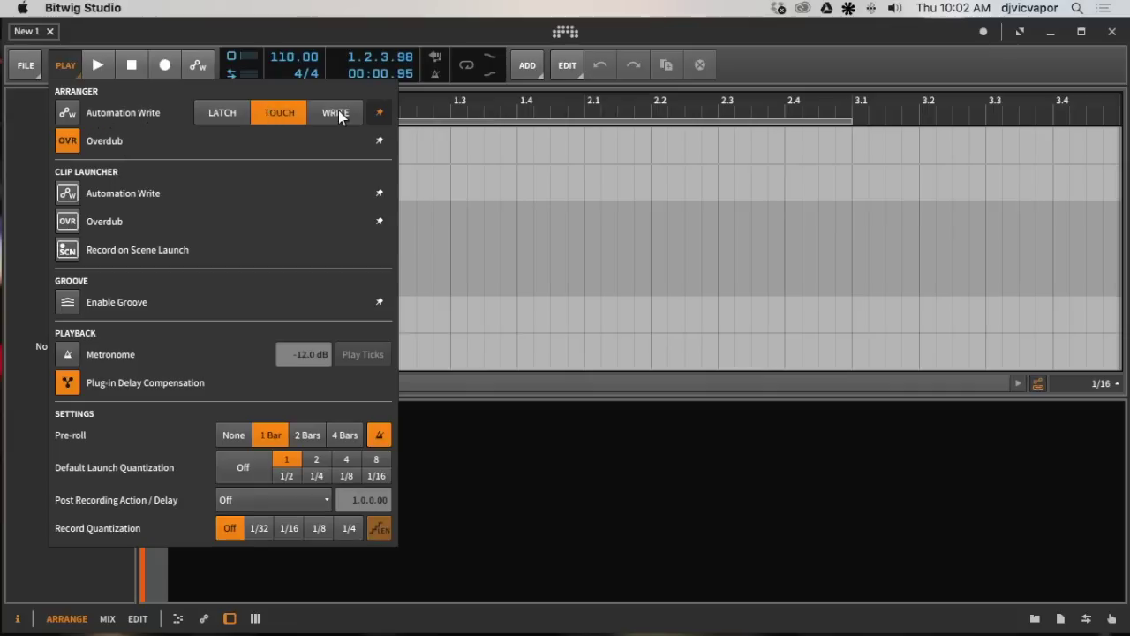
left_click(337, 111)
left_click(223, 116)
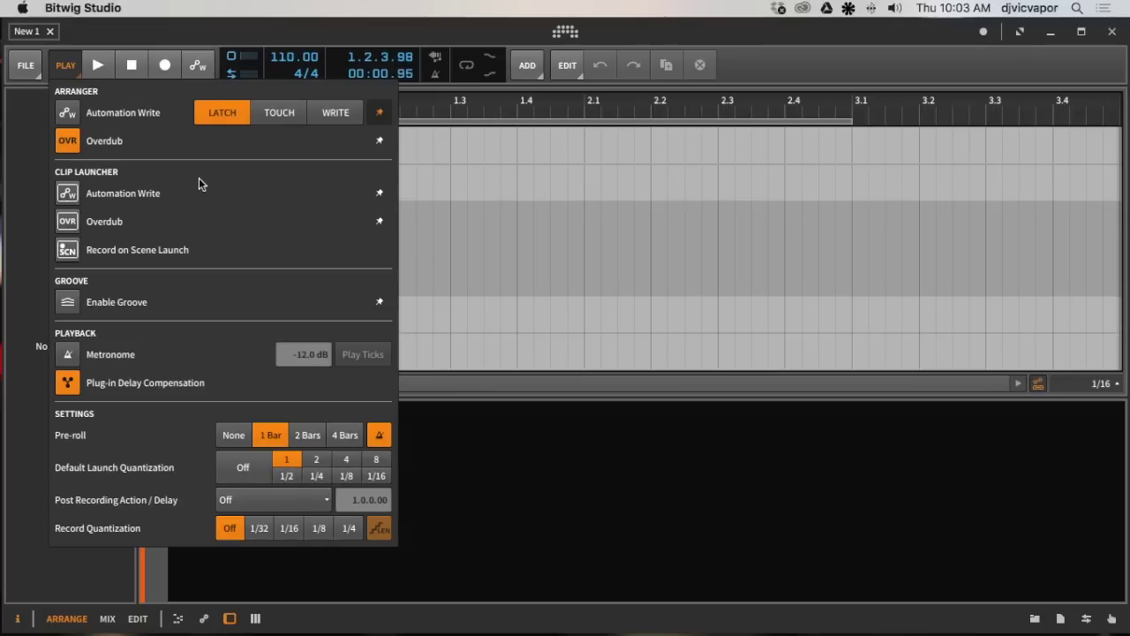
left_click(100, 65)
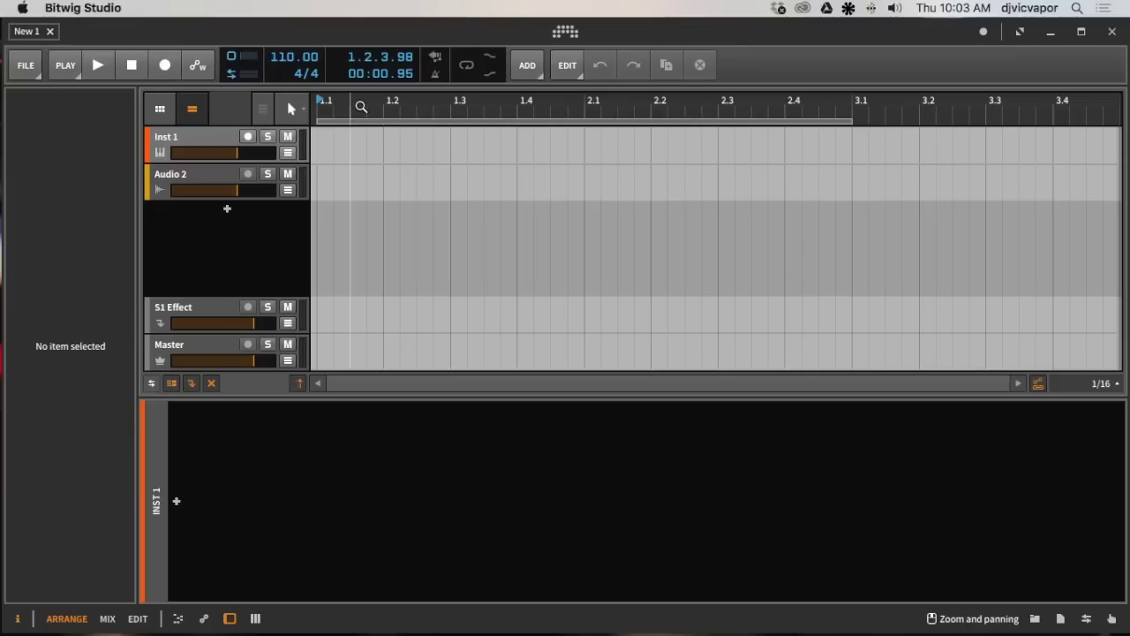
Step: Place the browser clip Chord Escort 09 at the start of the Inst 1 track, and hide the browser and inspector panels
left_click(1035, 619)
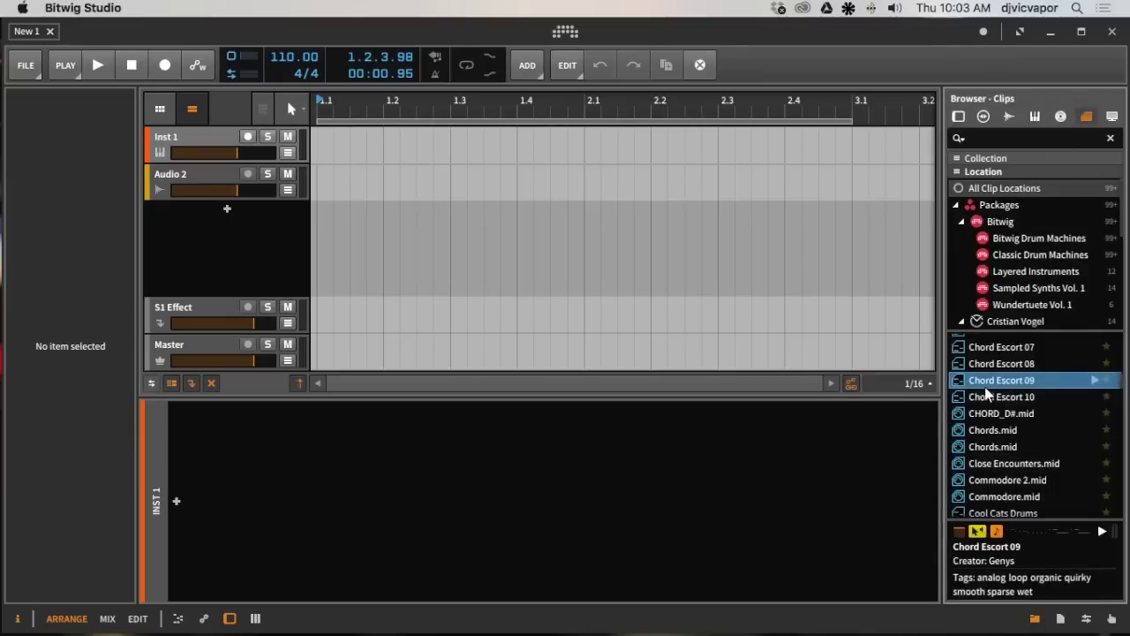
left_click_drag(993, 386, 323, 144)
left_click_drag(421, 234, 802, 513)
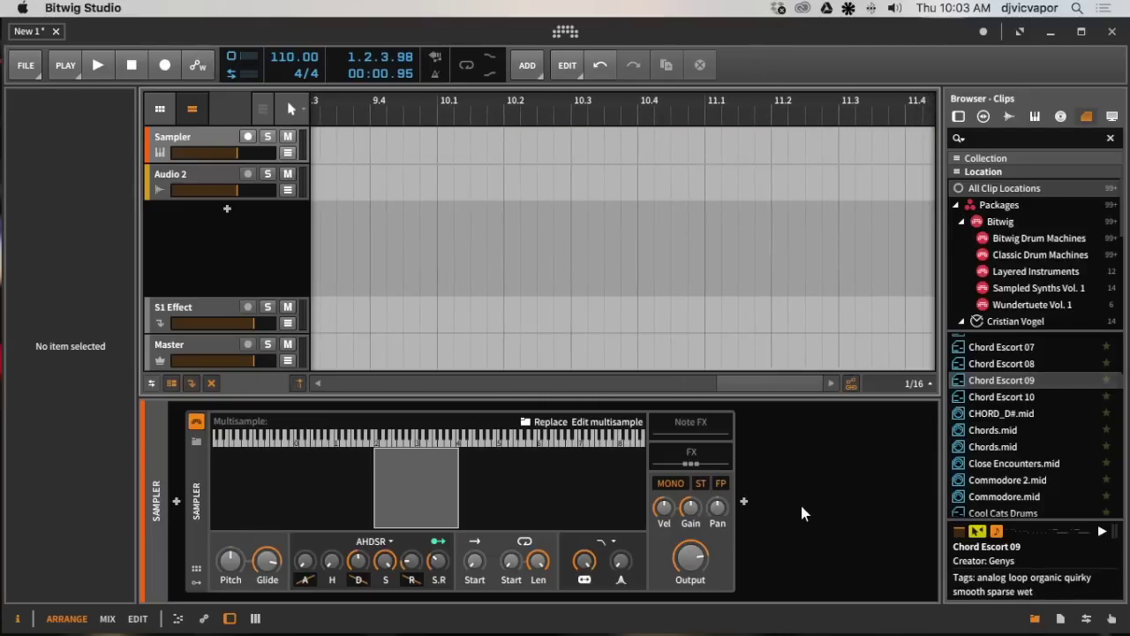
left_click(1035, 619)
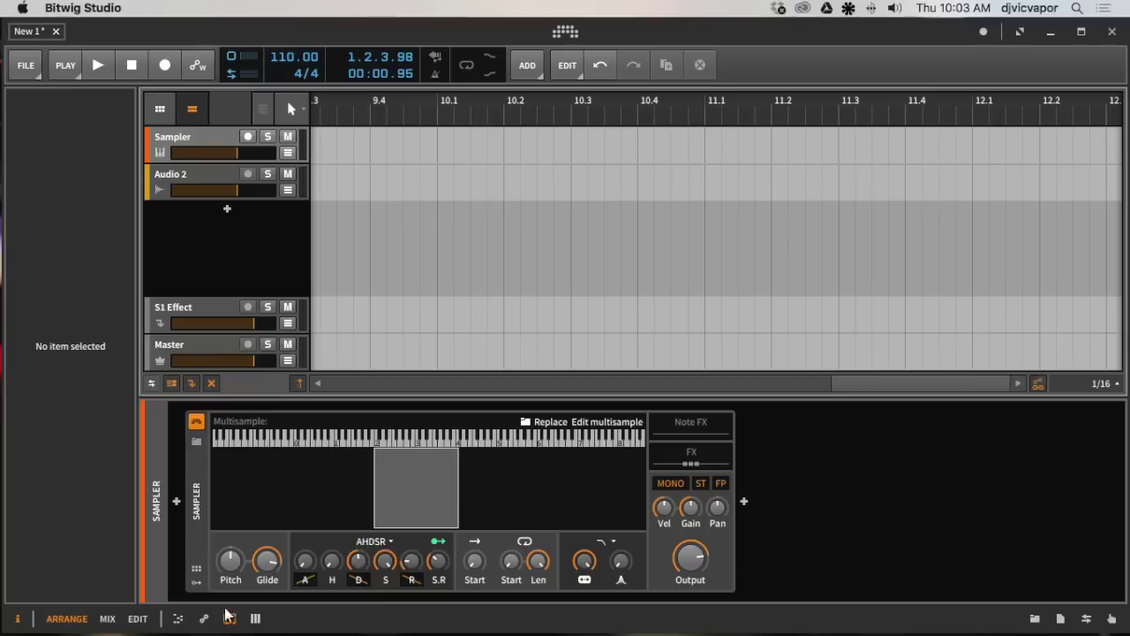
left_click(15, 621)
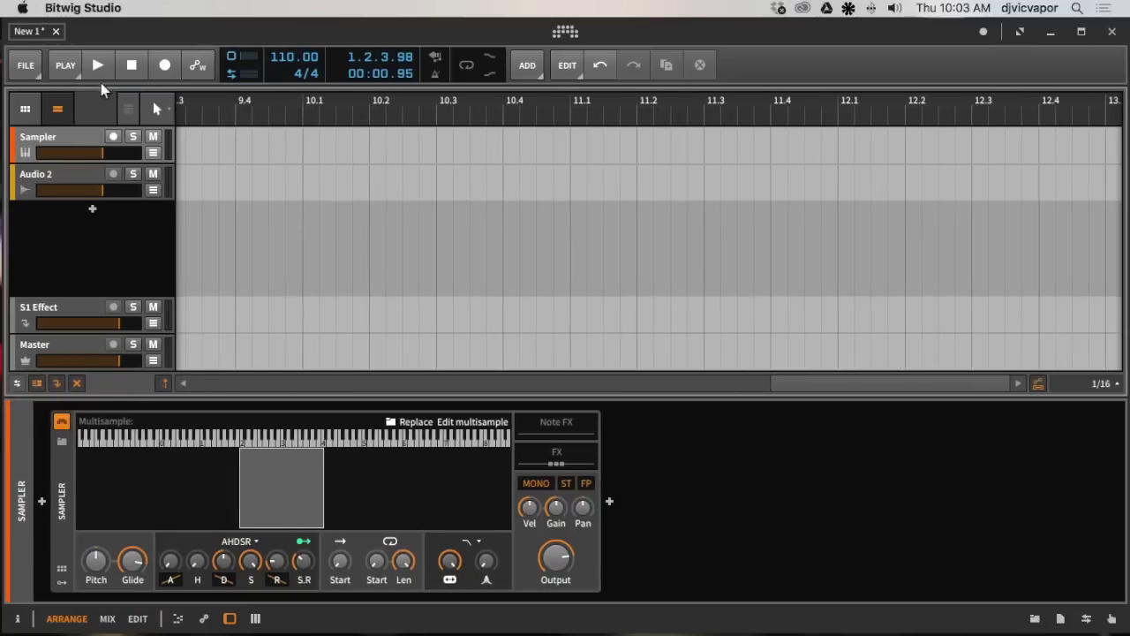
Step: Extend the arranger loop region over the full clip, ending at bar 5, and enable looping
left_click_drag(203, 107, 654, 106)
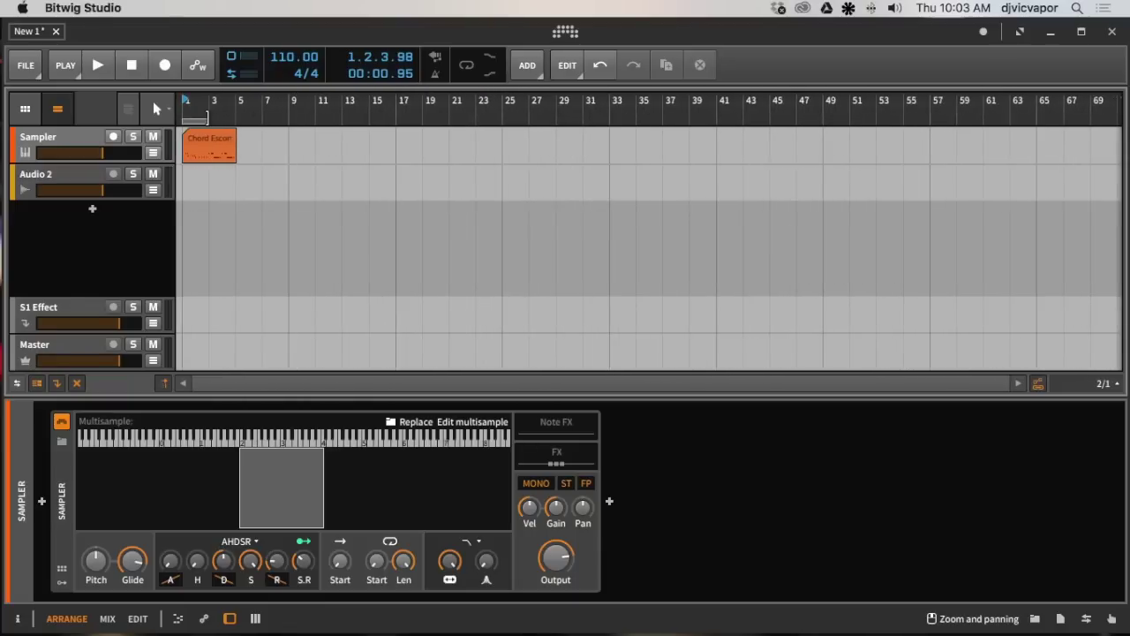
left_click_drag(210, 121, 235, 121)
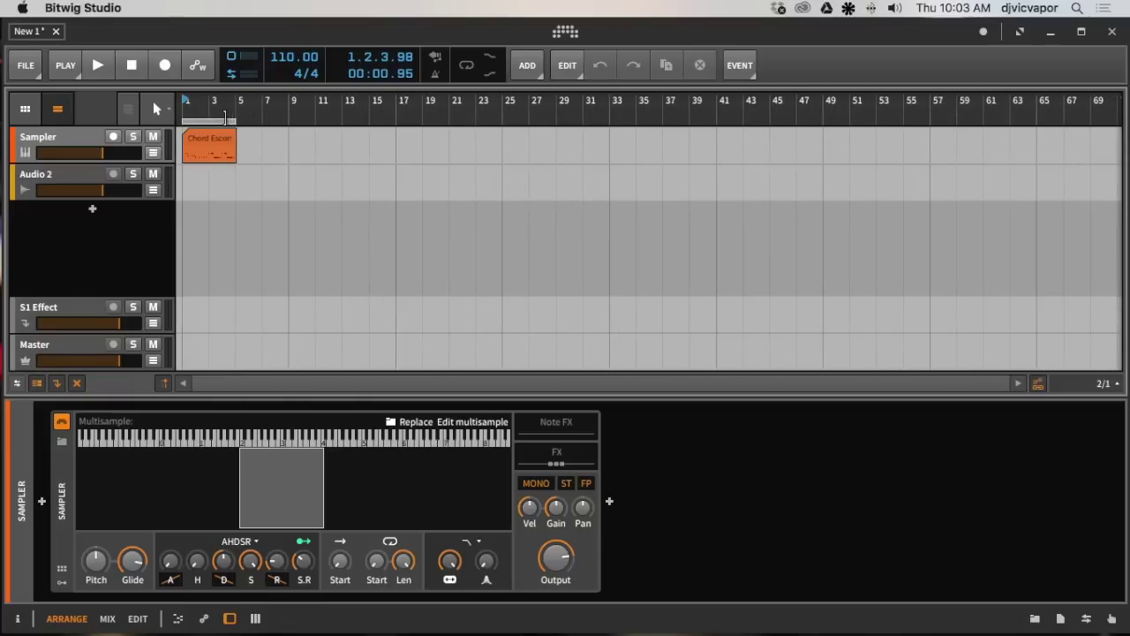
left_click(467, 65)
Step: Start looped playback of the clip and lower the Sampler track's volume
left_click(102, 69)
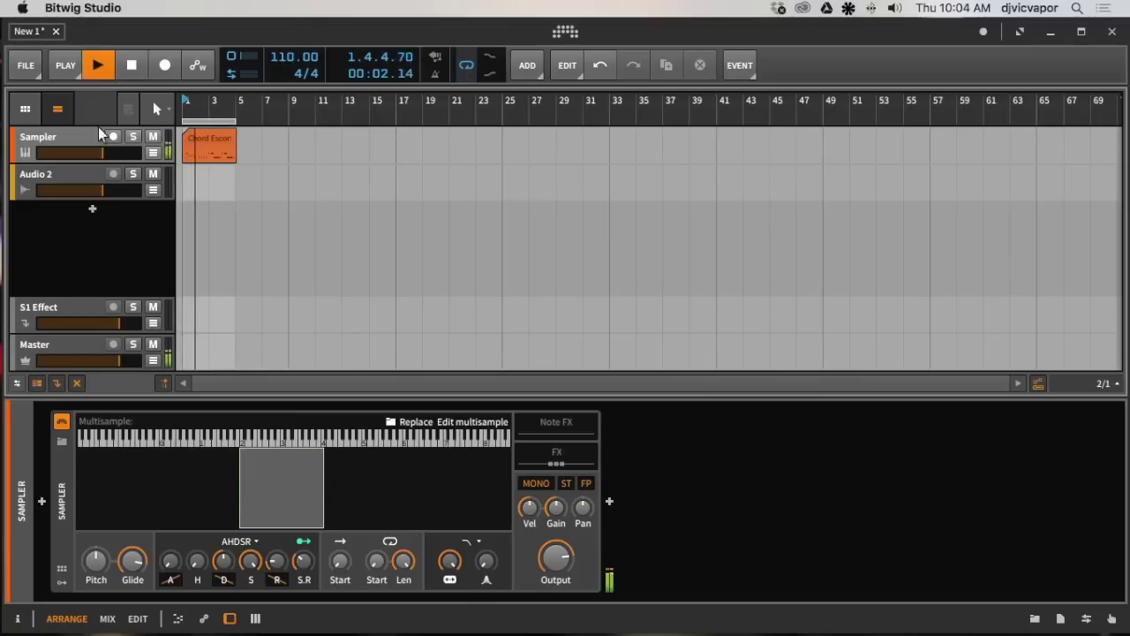
left_click_drag(102, 153, 81, 157)
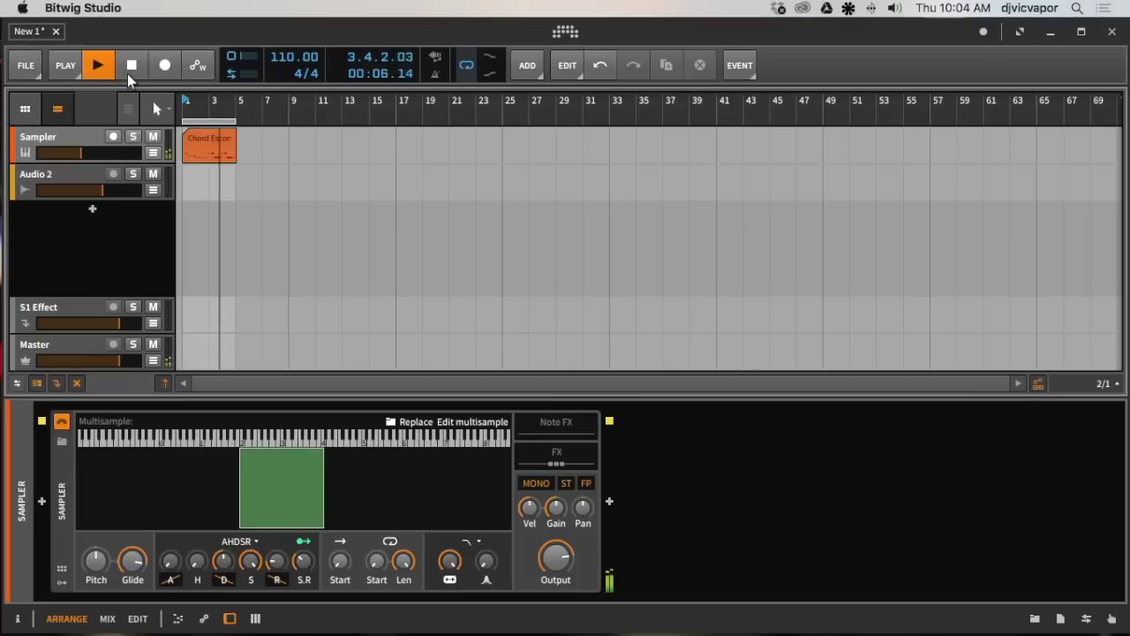
Step: Examine the DSP Performance Graph's load and buffer readings during playback, and close the graph
left_click(235, 61)
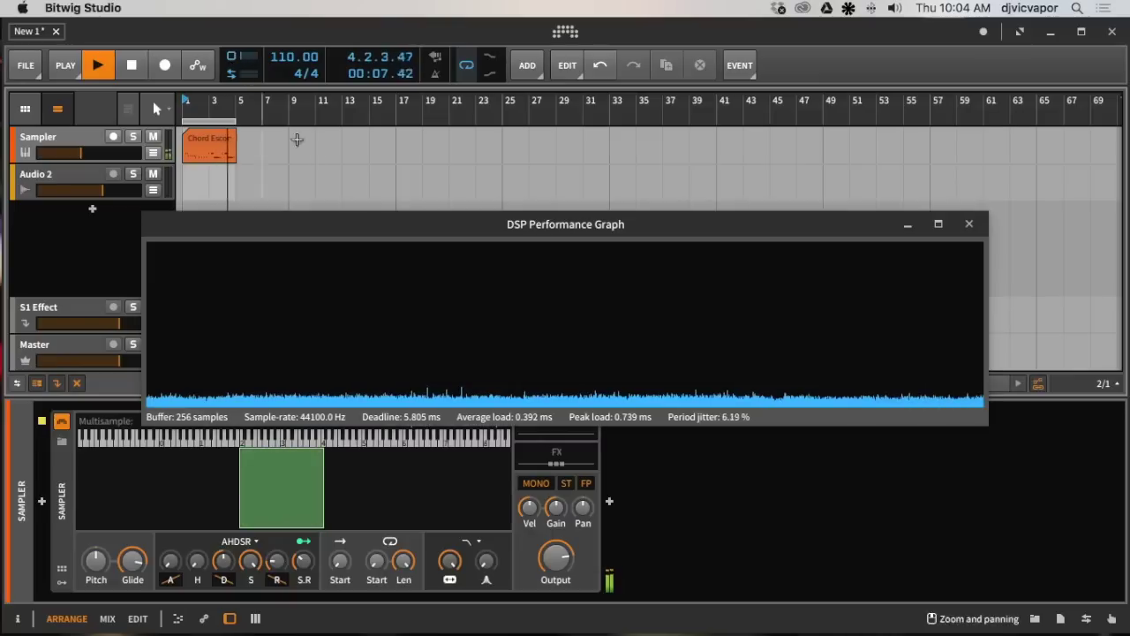
left_click_drag(461, 235, 529, 174)
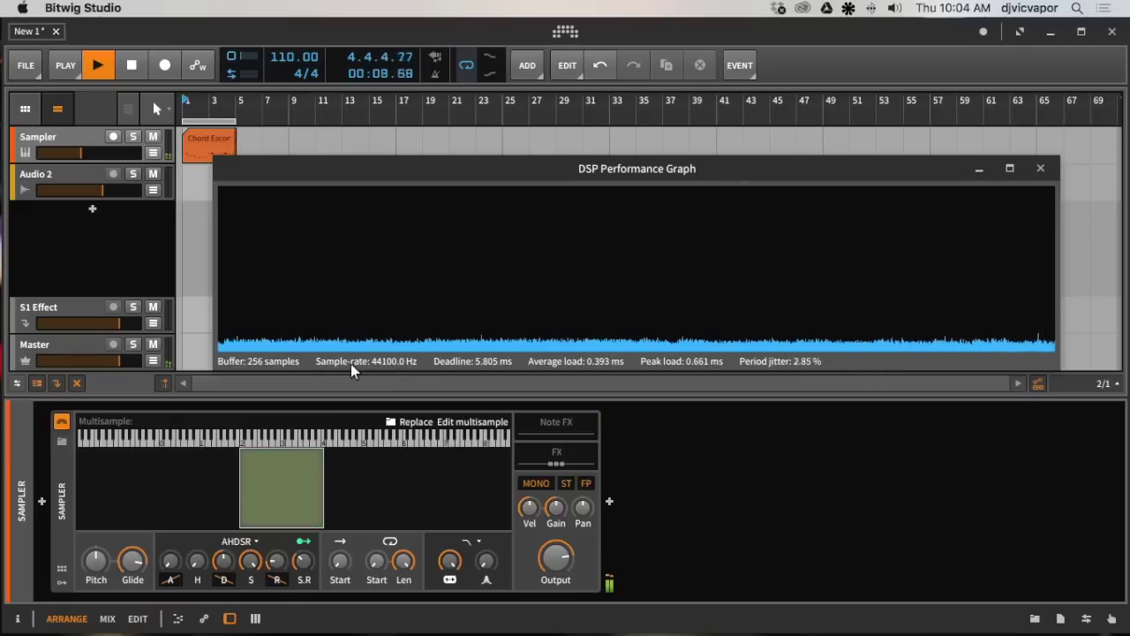
left_click(1042, 170)
Step: Set the project tempo to 123 BPM and stop playback
left_click_drag(291, 60, 291, 46)
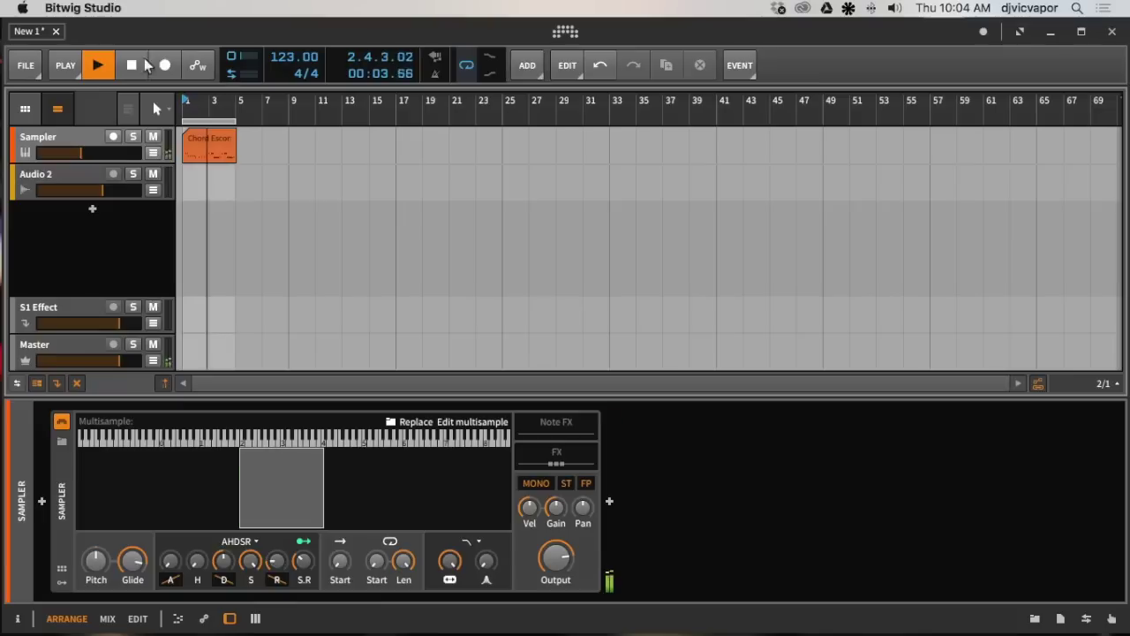
key("space")
Step: View the commands for adding tracks and scenes and the edit commands for the loop region, and close them
left_click(528, 67)
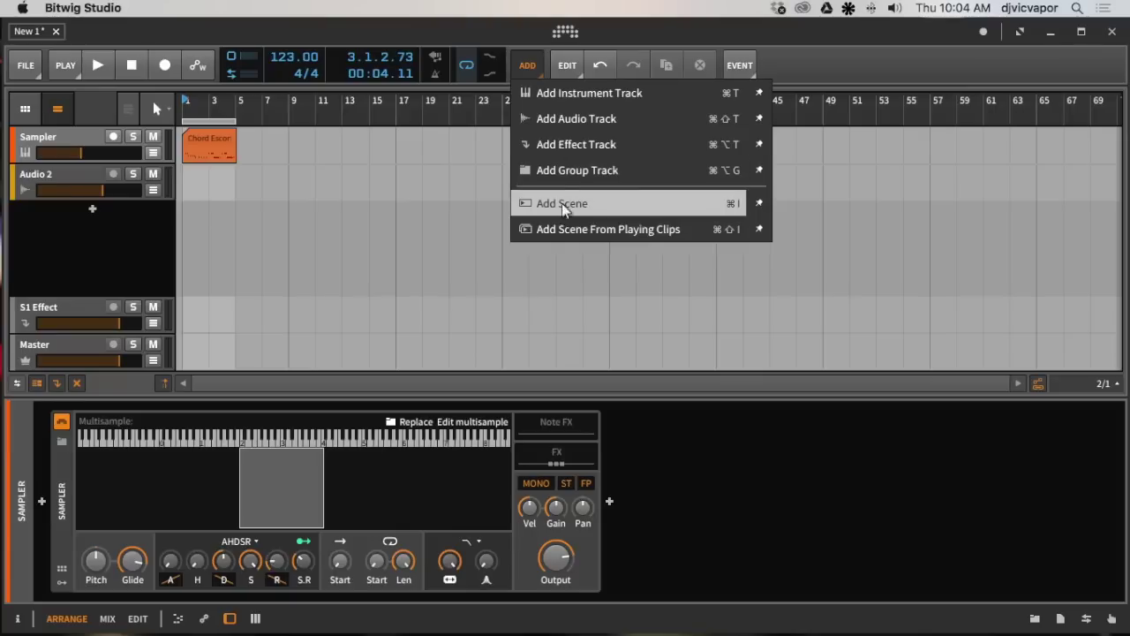
left_click(565, 69)
left_click(565, 68)
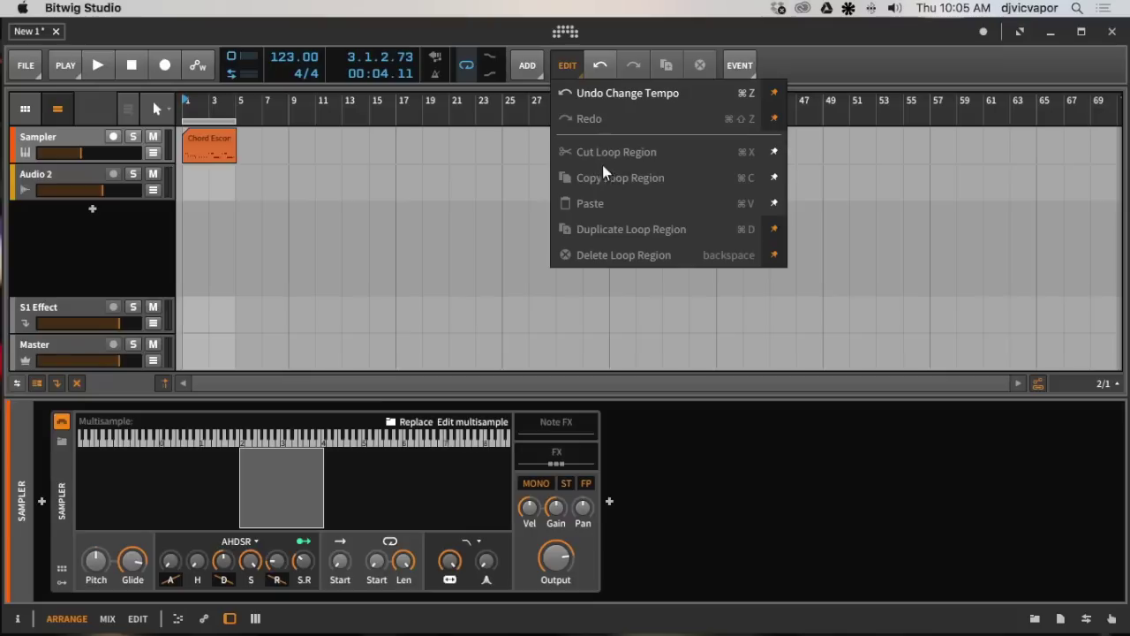
left_click(784, 68)
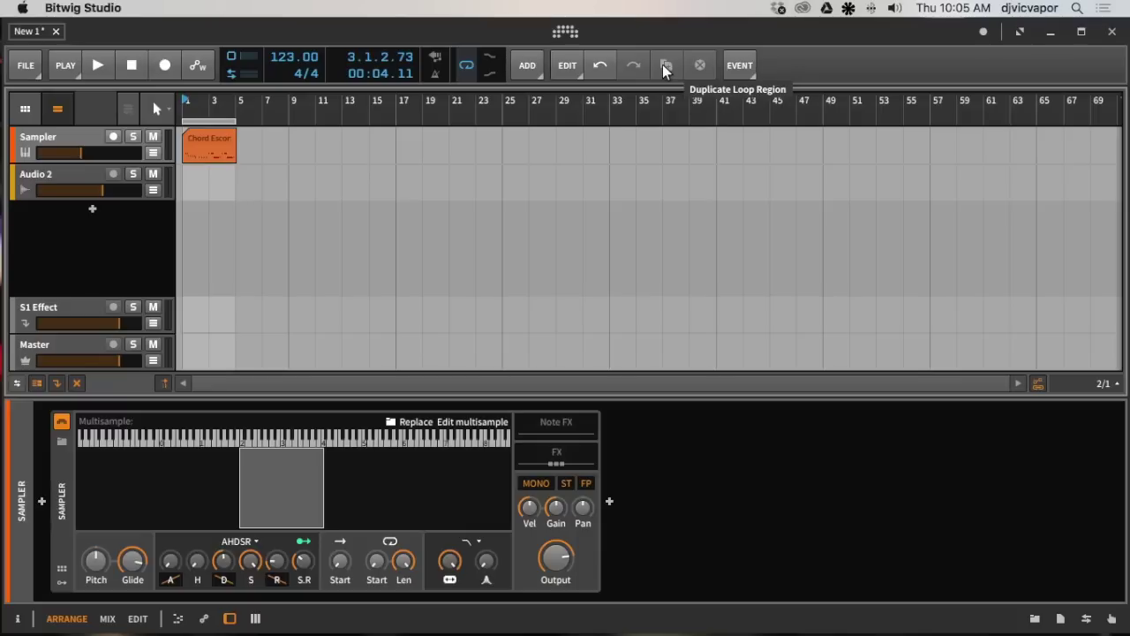
Step: Duplicate the Chord Escort clip on the Sampler track, and delete the copy
left_click(217, 144)
left_click(667, 67)
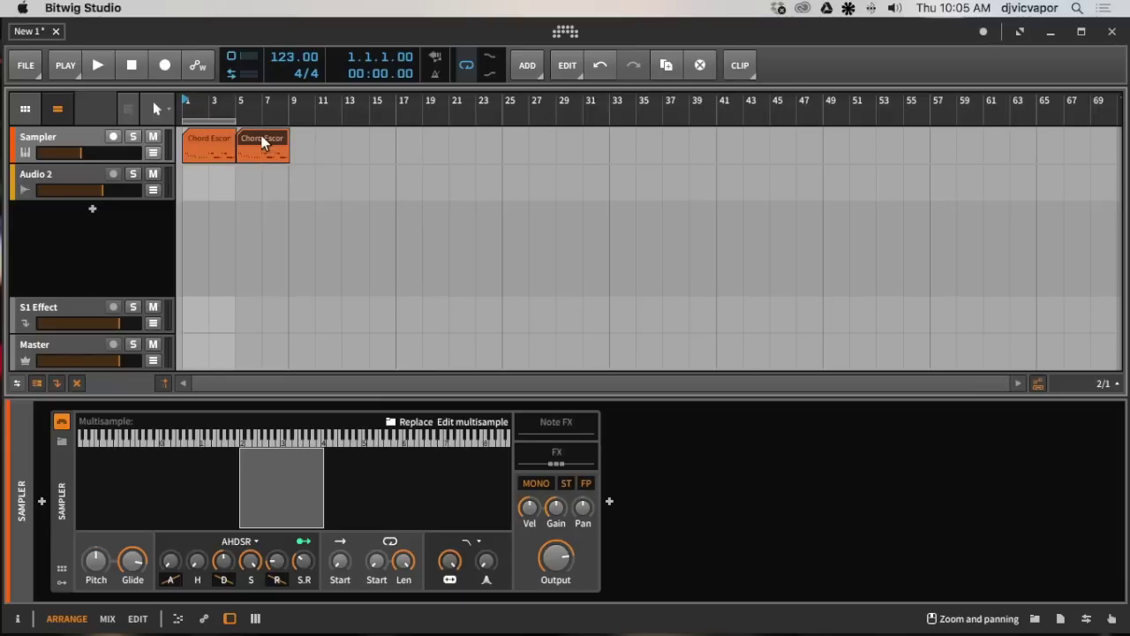
key("Delete")
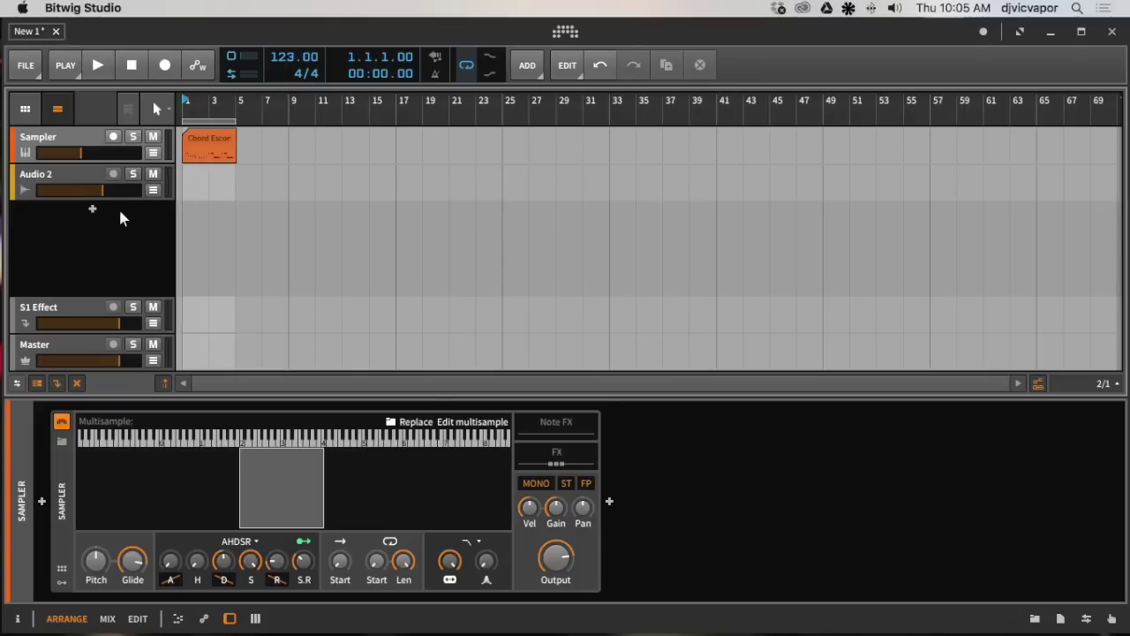
Step: View the edit commands offered with no clip selected, and close them
left_click(569, 67)
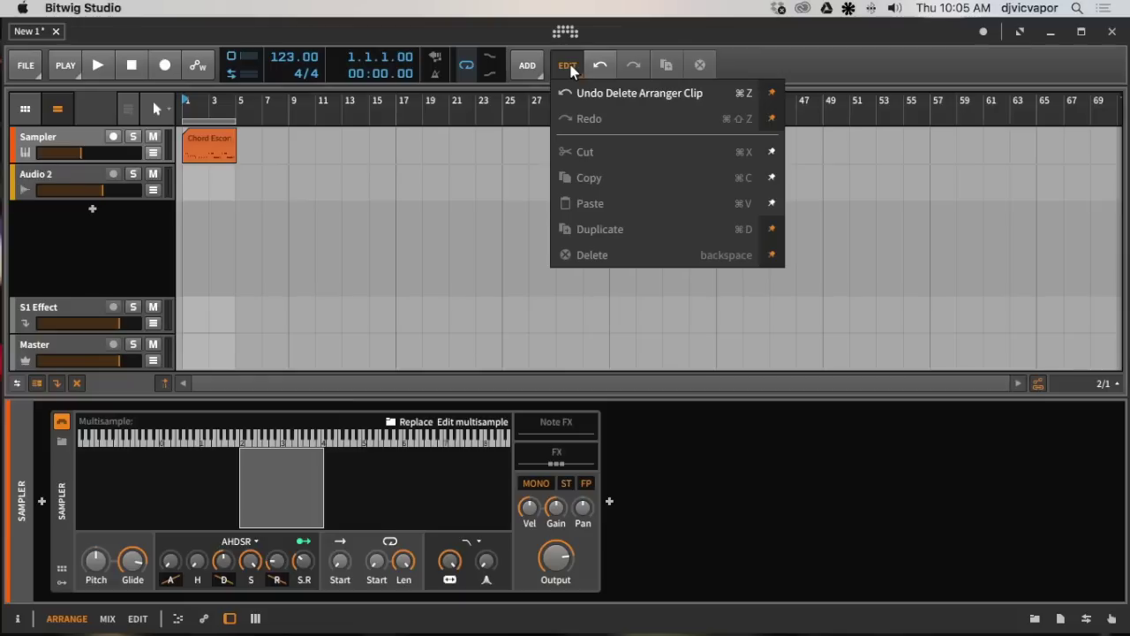
left_click(811, 62)
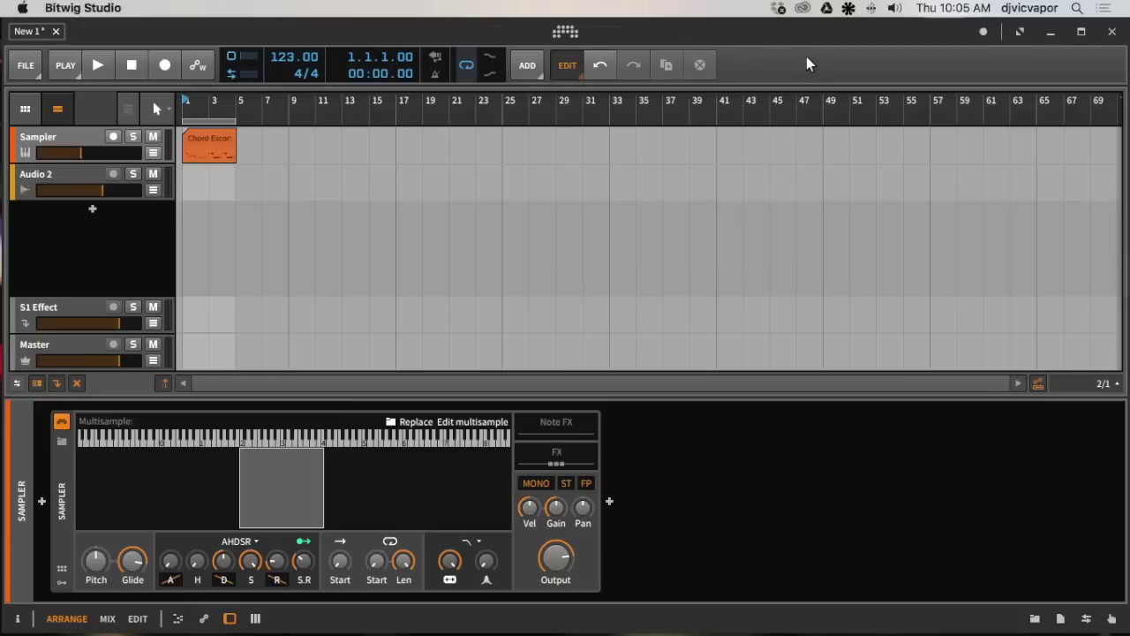
Step: Switch the application window to full screen and restore it to its windowed size
left_click(983, 37)
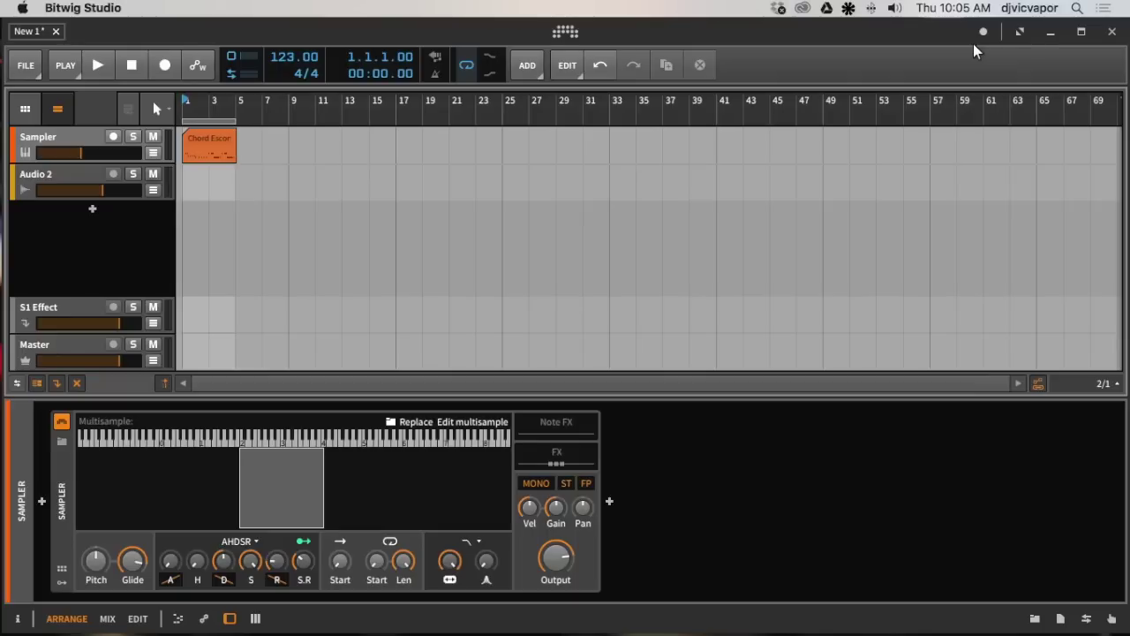
left_click(1020, 33)
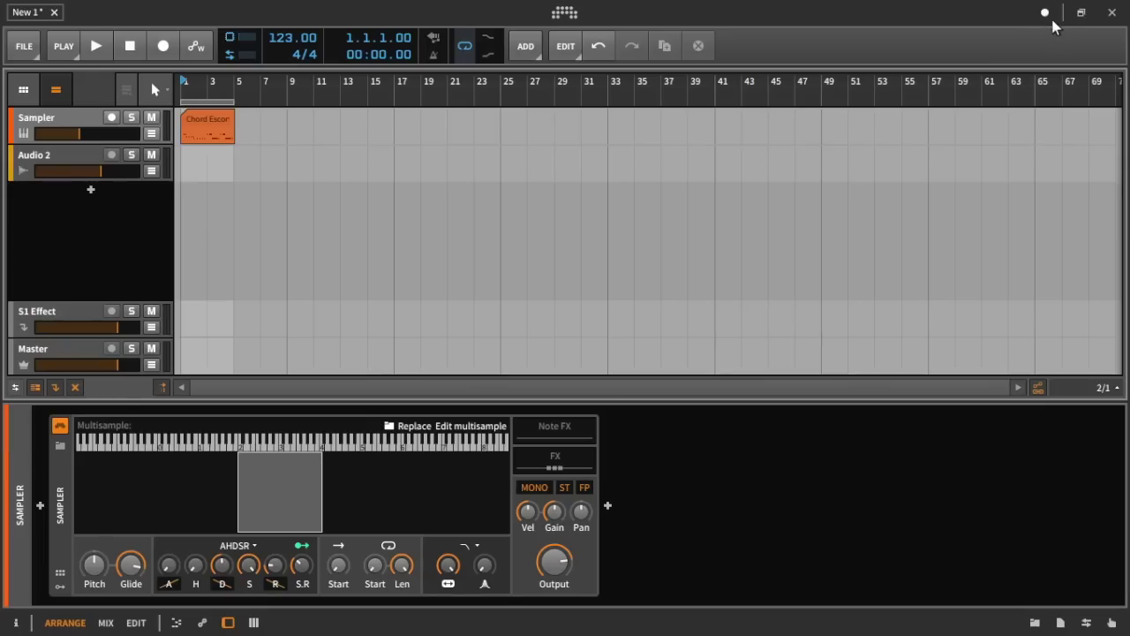
left_click(1083, 13)
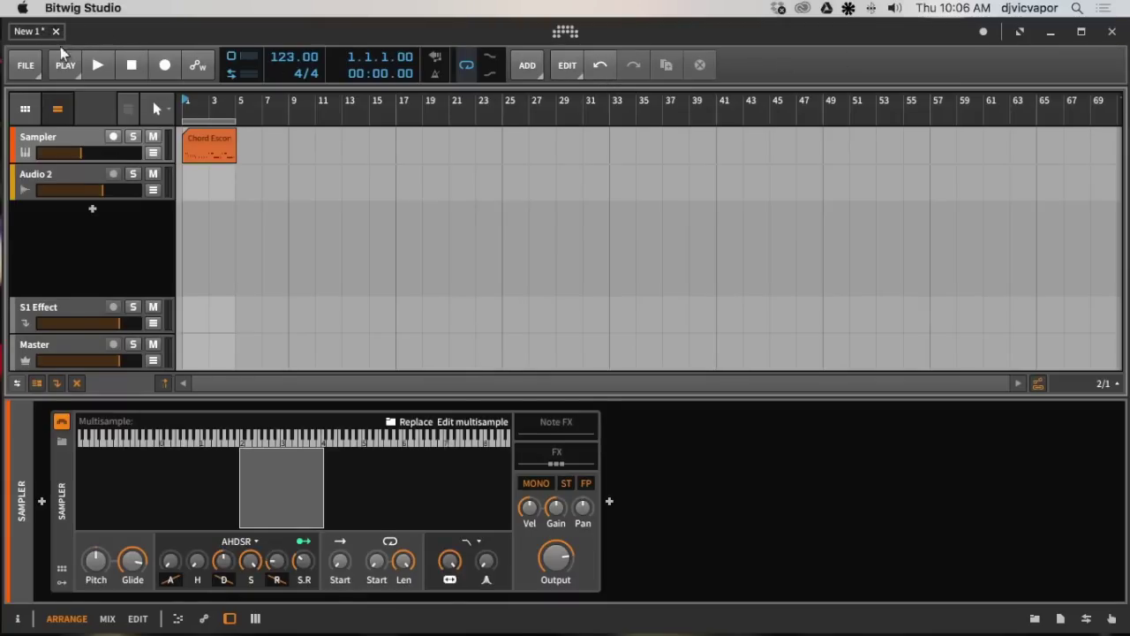
Step: Show and hide the clip launcher beside the arranger, and view the list of available editing tools
left_click(25, 108)
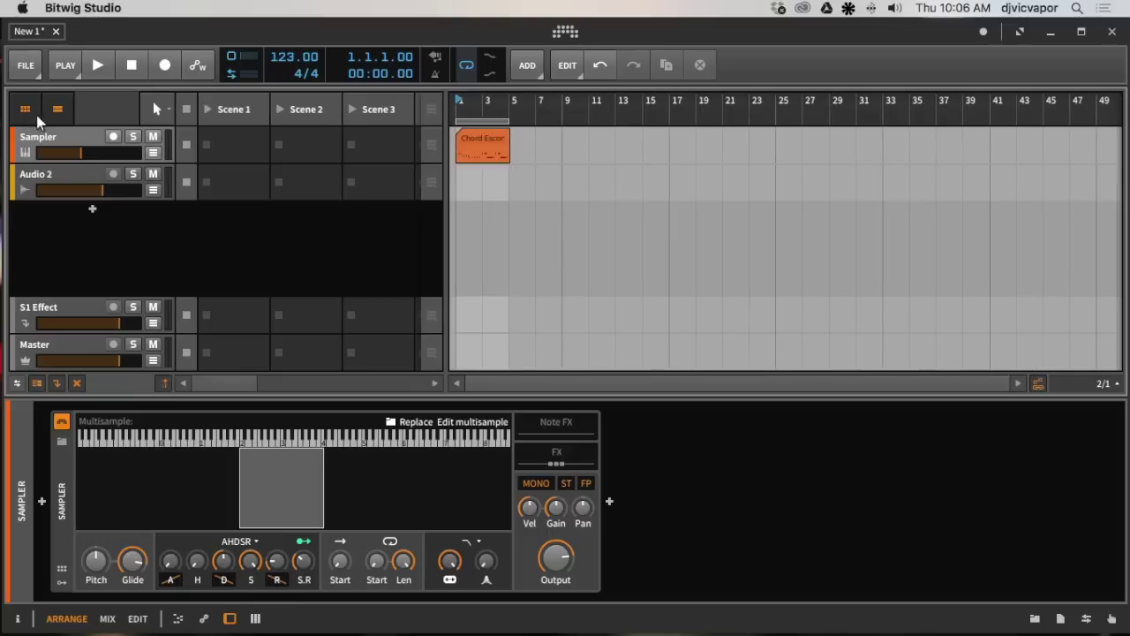
left_click(26, 109)
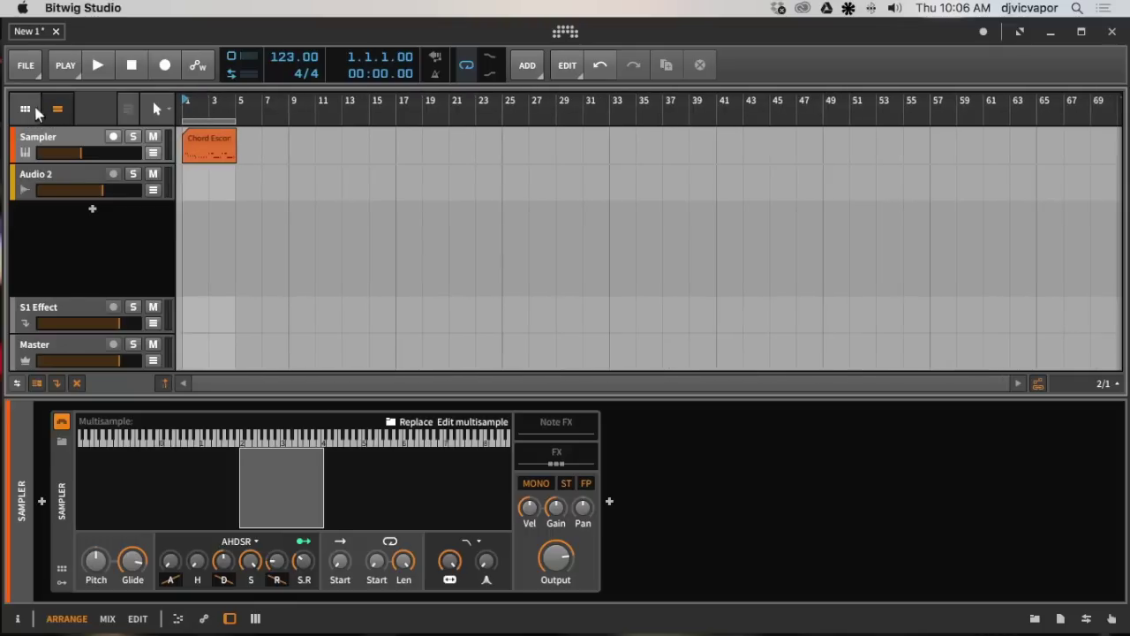
left_click(158, 108)
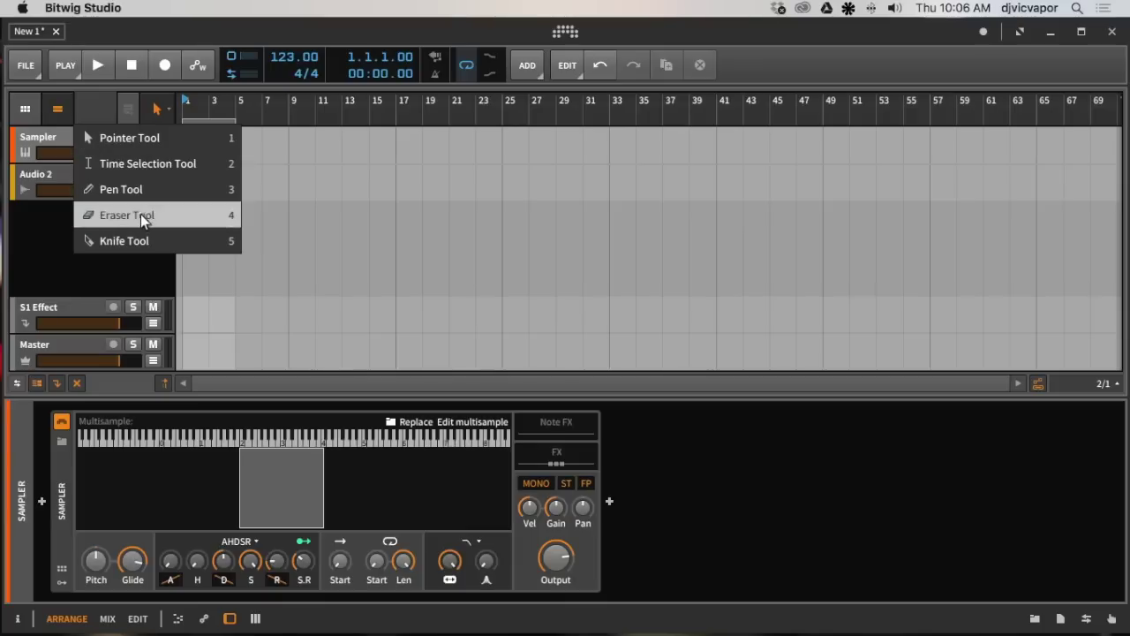
left_click(54, 239)
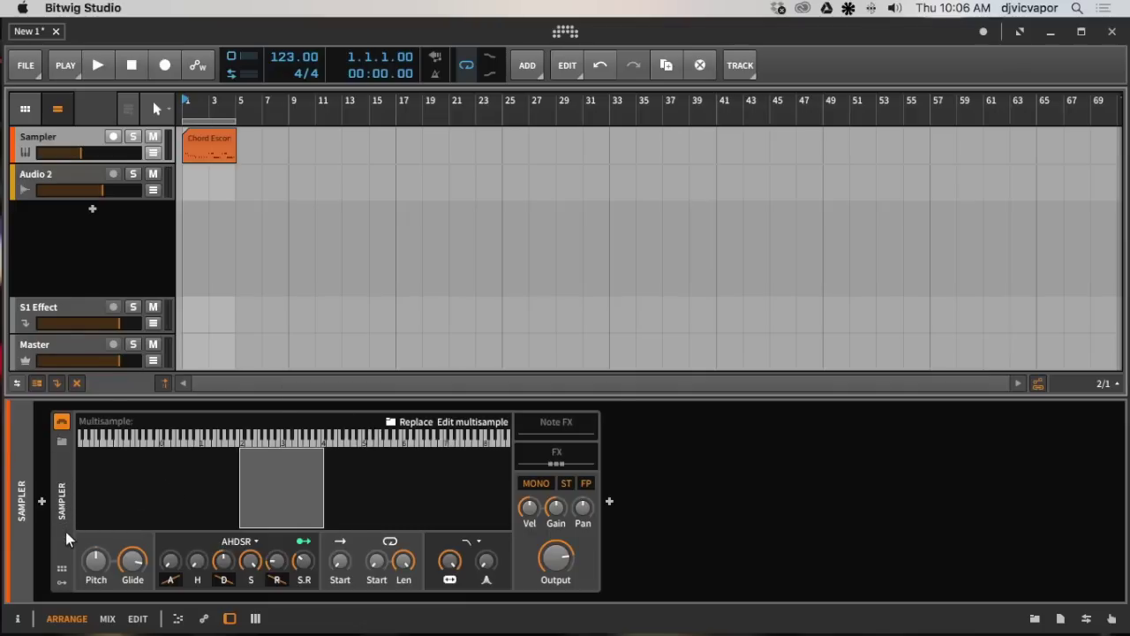
Step: Show and hide the Sampler device's remote controls, and do the same with its modulator slots
left_click(62, 584)
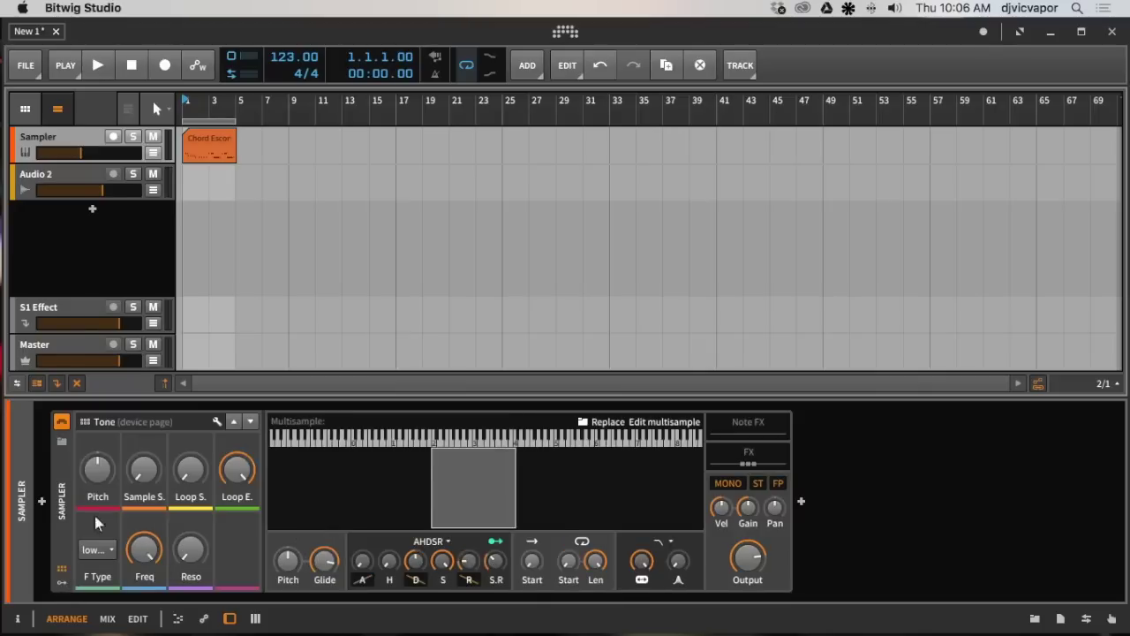
left_click(61, 572)
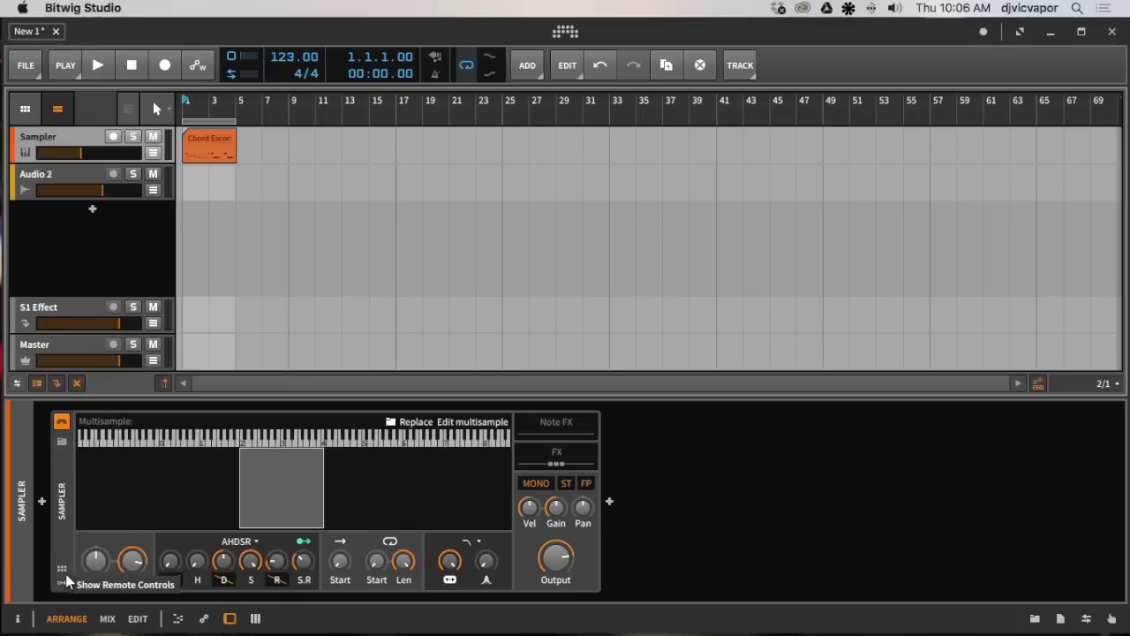
left_click(61, 585)
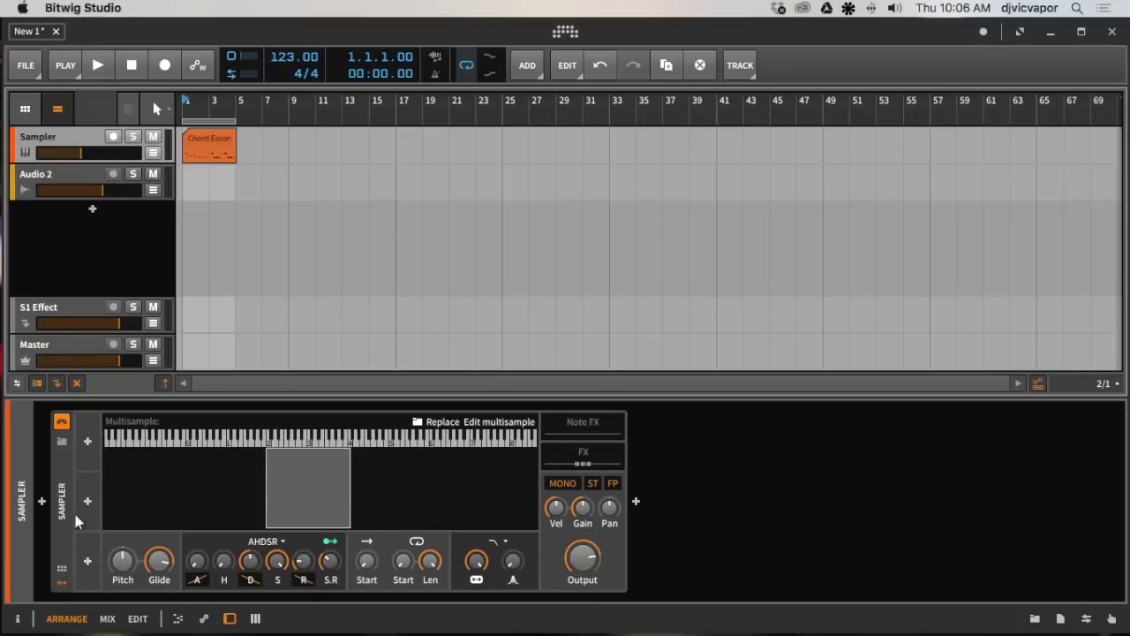
left_click(61, 587)
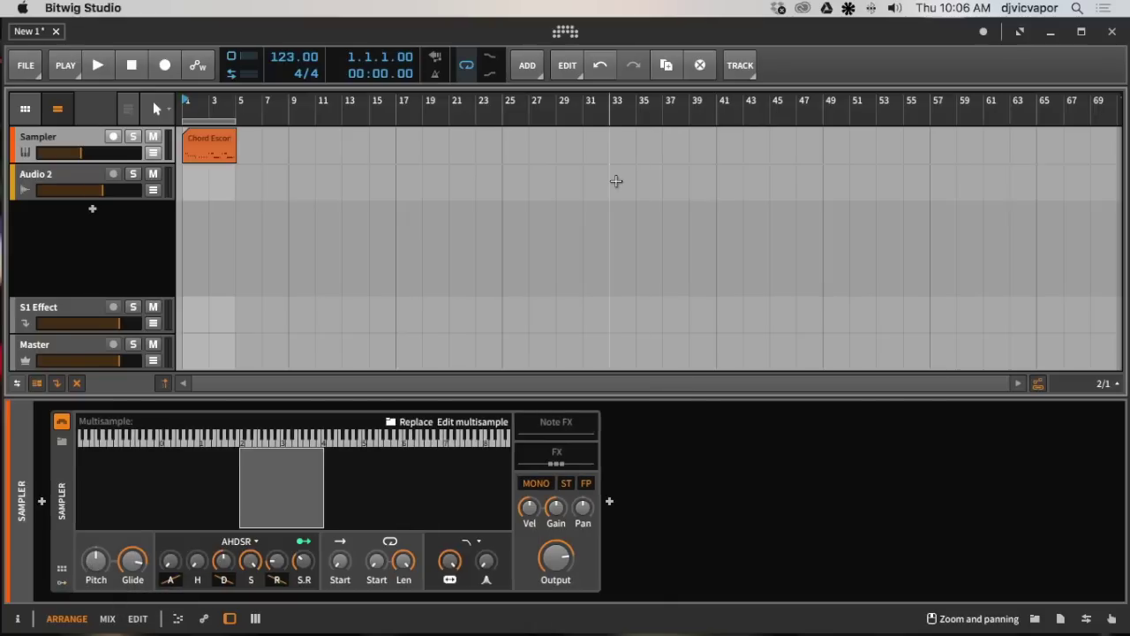
Step: View the track commands for the Sampler track, and compare the device chains of Audio 2 and Sampler
left_click(739, 69)
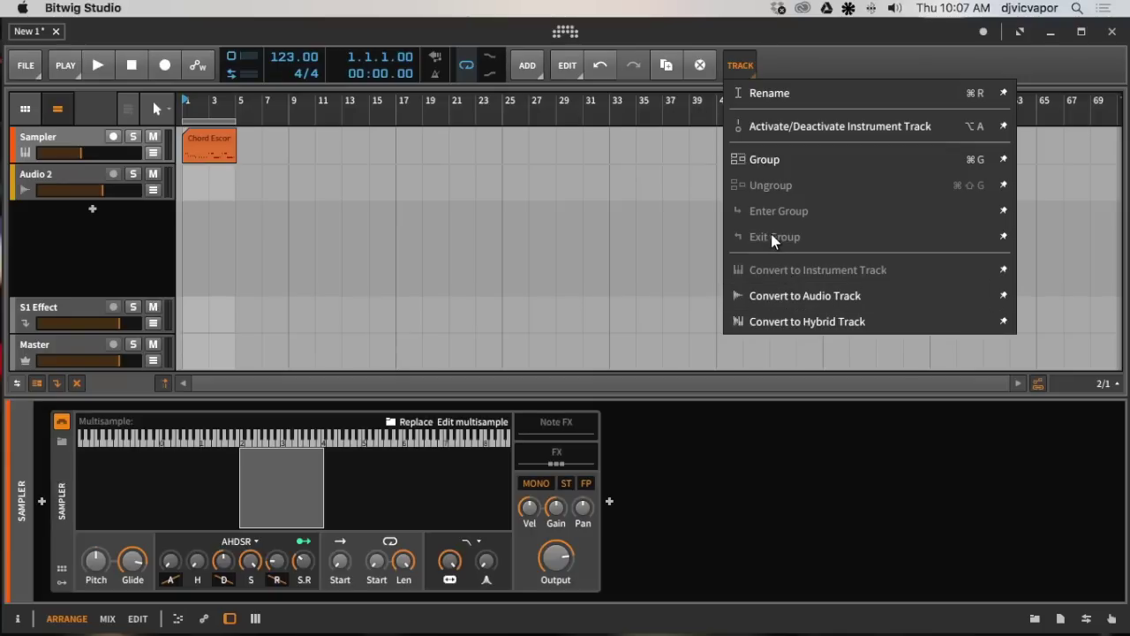
left_click(839, 64)
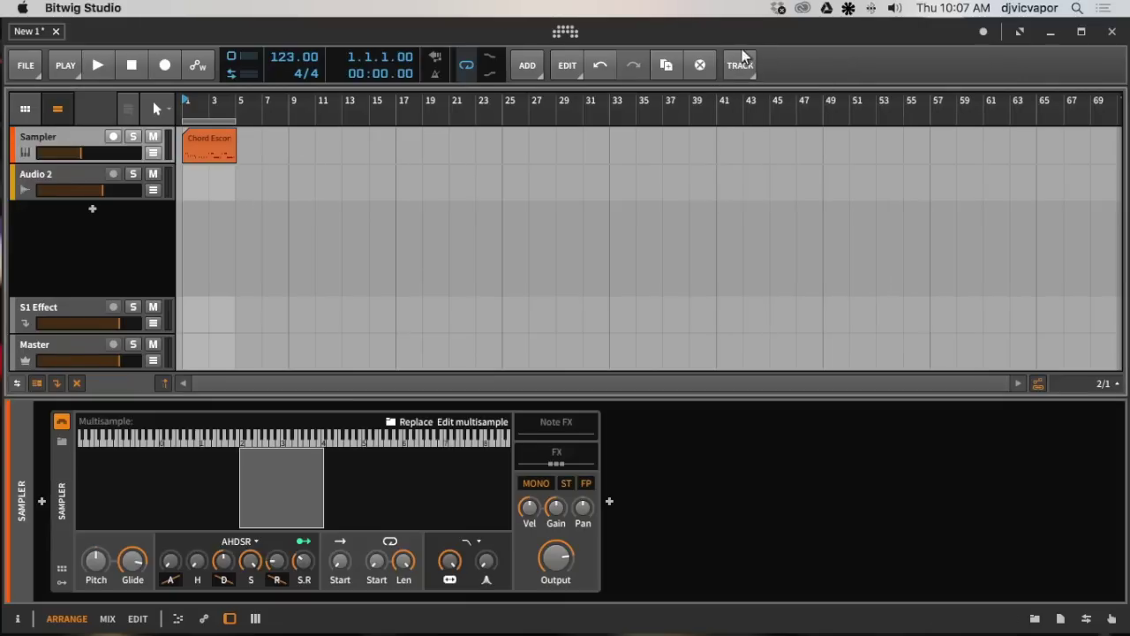
left_click(81, 182)
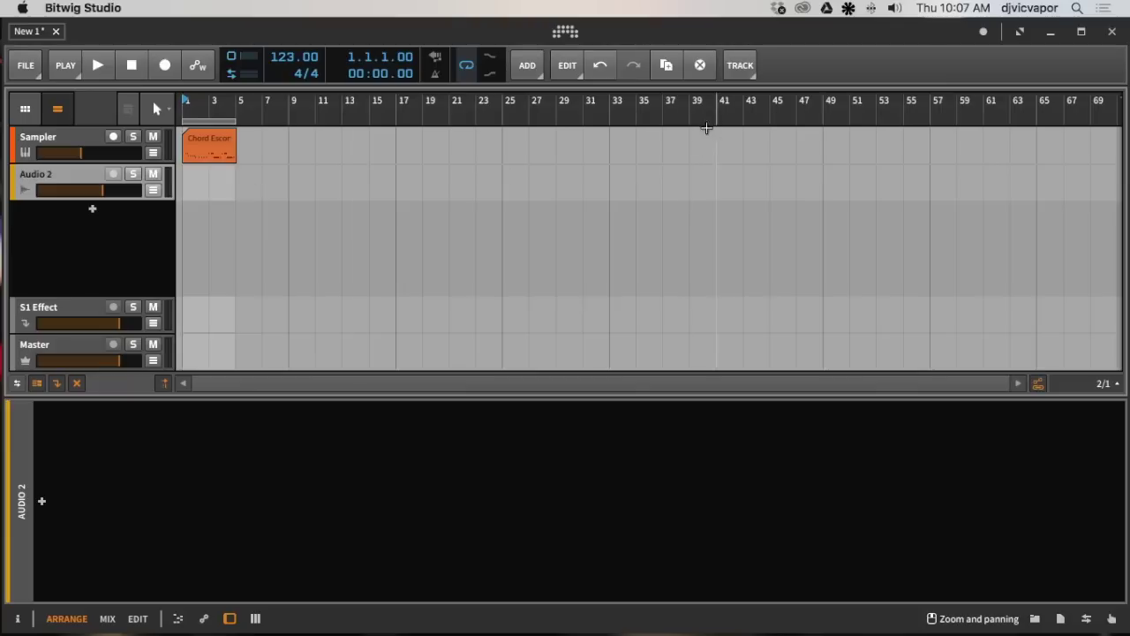
left_click(95, 143)
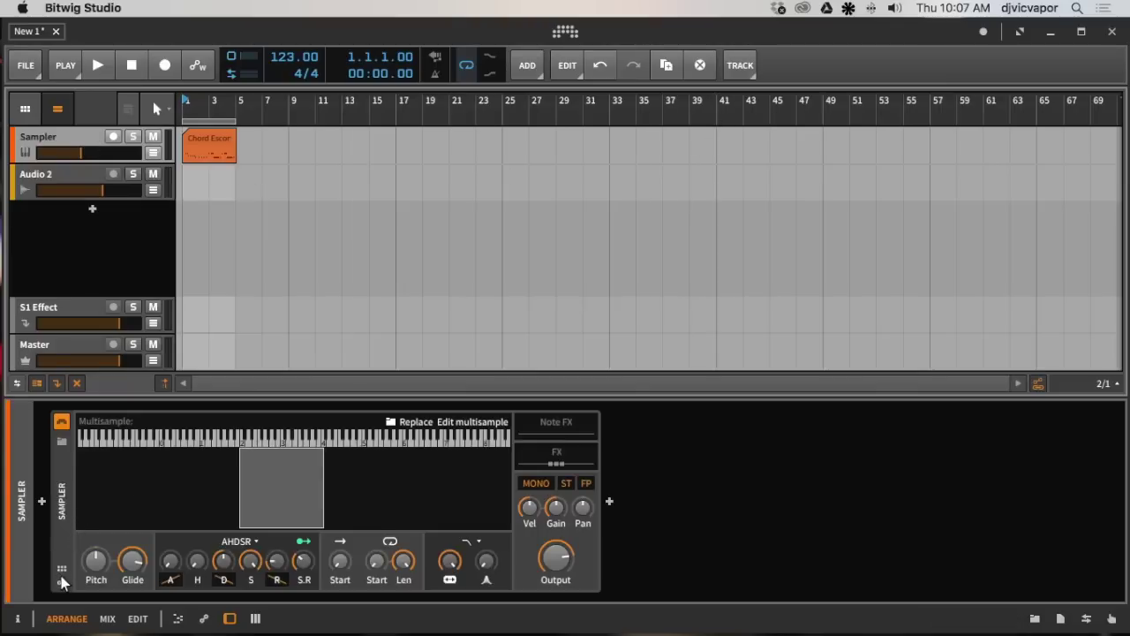
Step: Insert an AHDSR modulator into the first modulator slot of the Sampler device
mouse_move(81, 541)
left_click(87, 441)
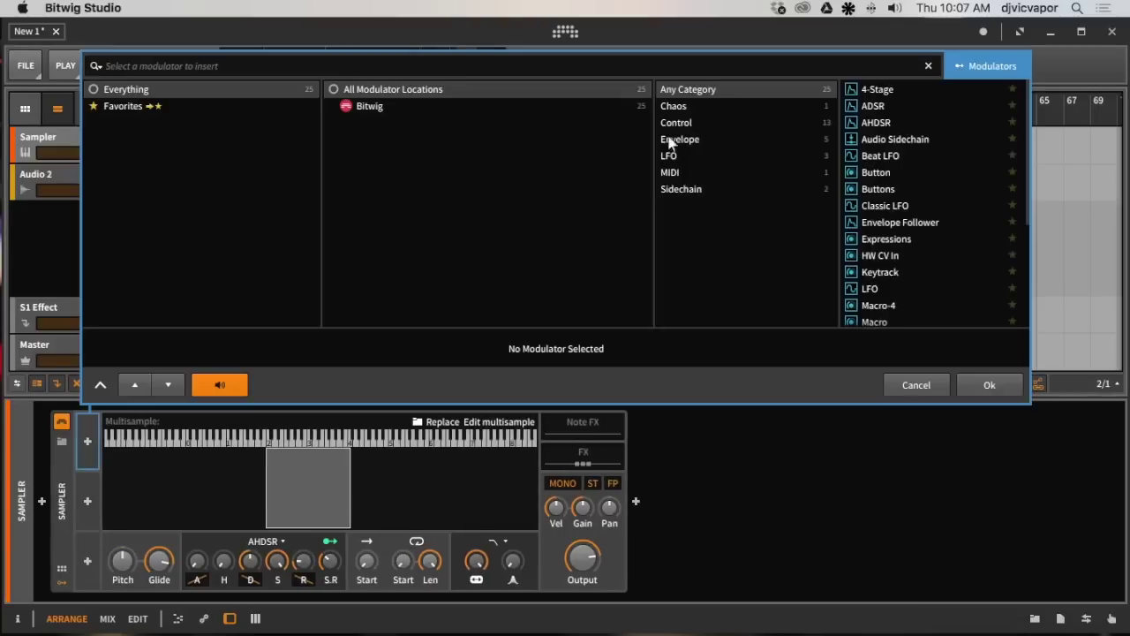
left_click(877, 124)
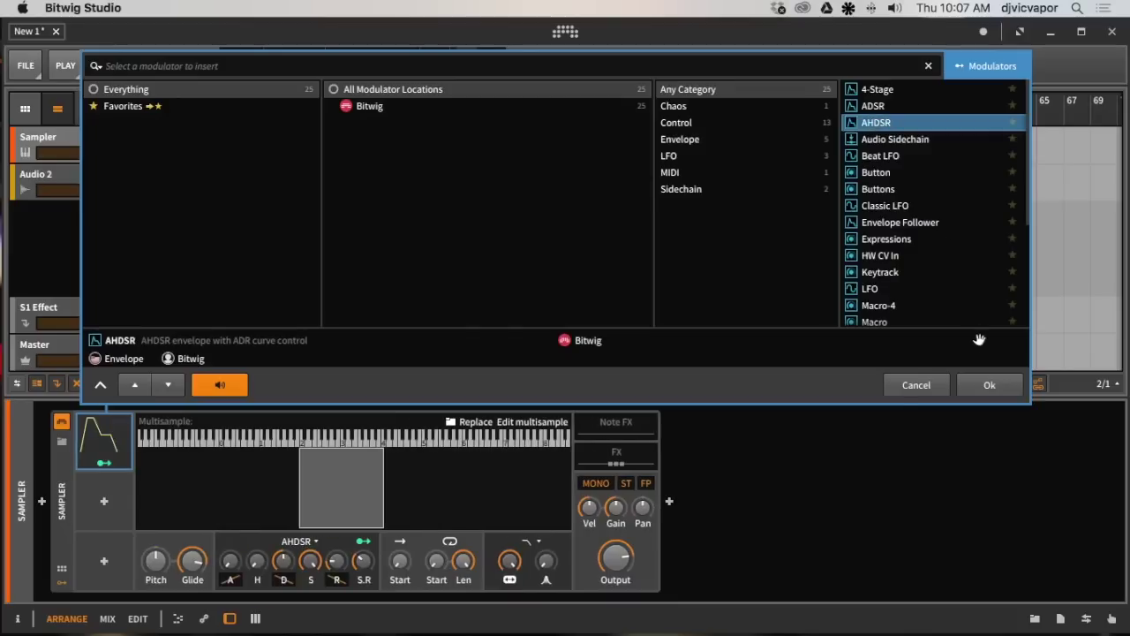
left_click(977, 385)
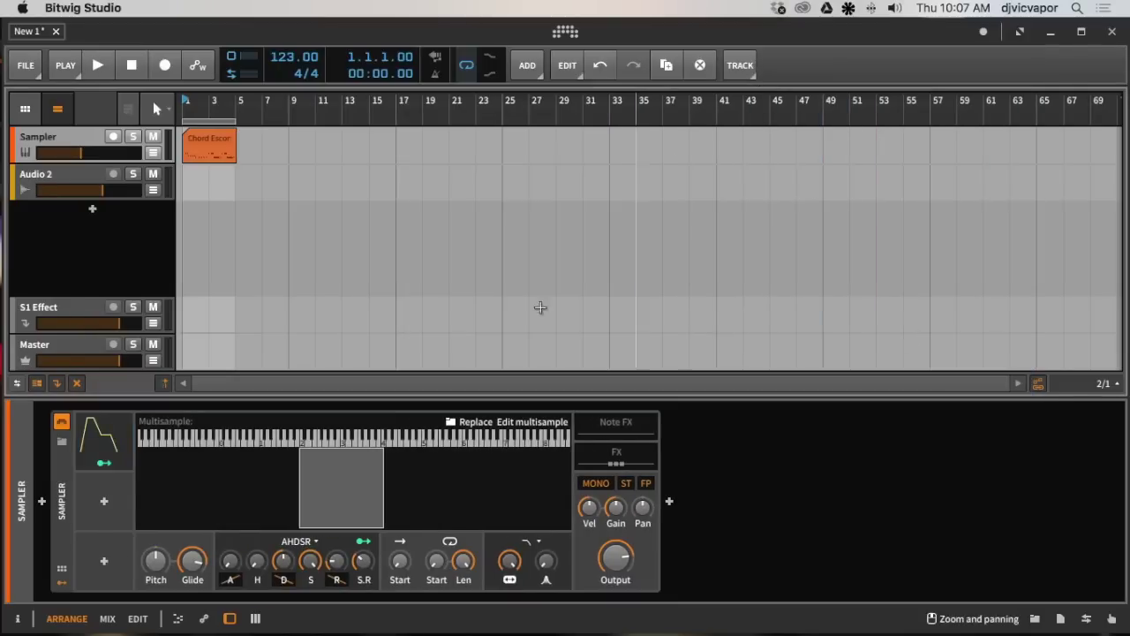
Step: View the AHDSR modulator's envelope settings, and delete the modulator from the Sampler device
left_click(123, 449)
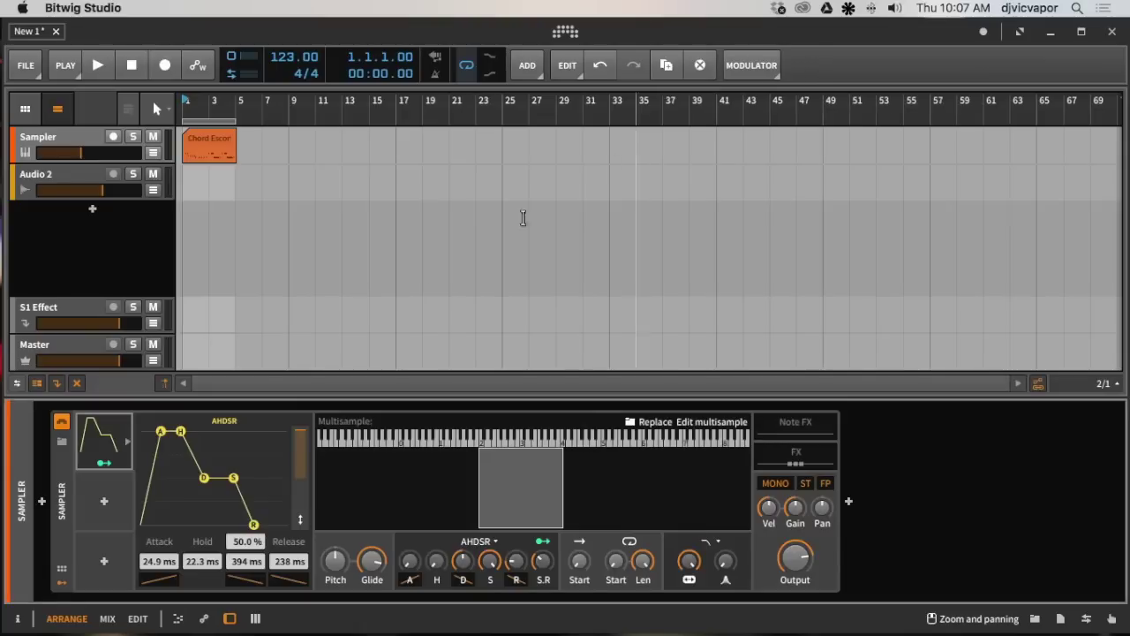
left_click(90, 449)
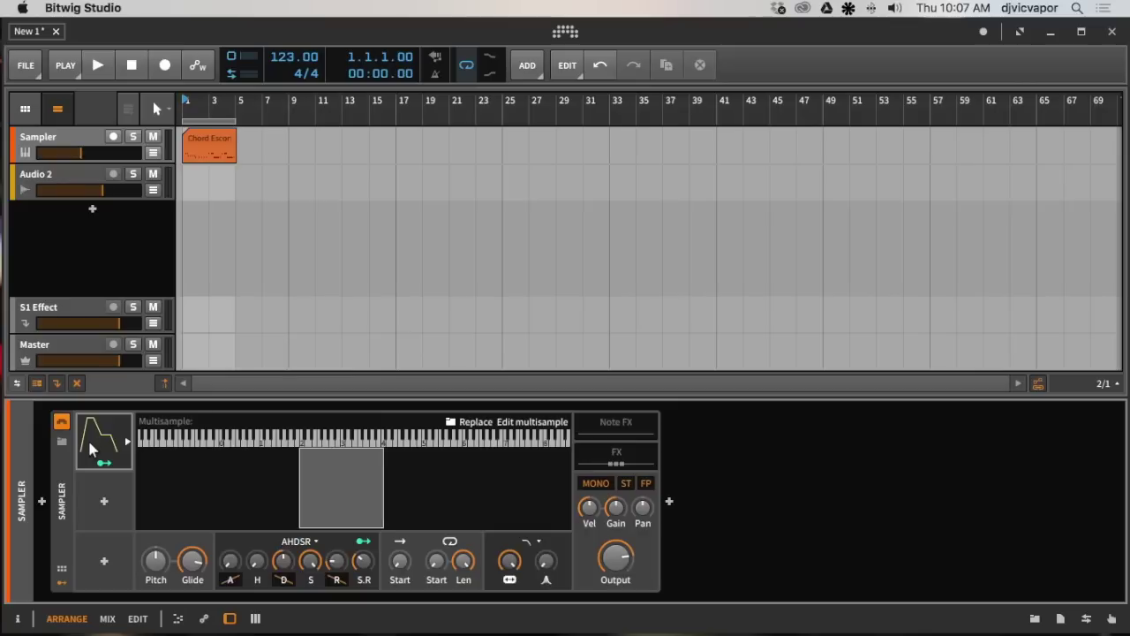
key("Delete")
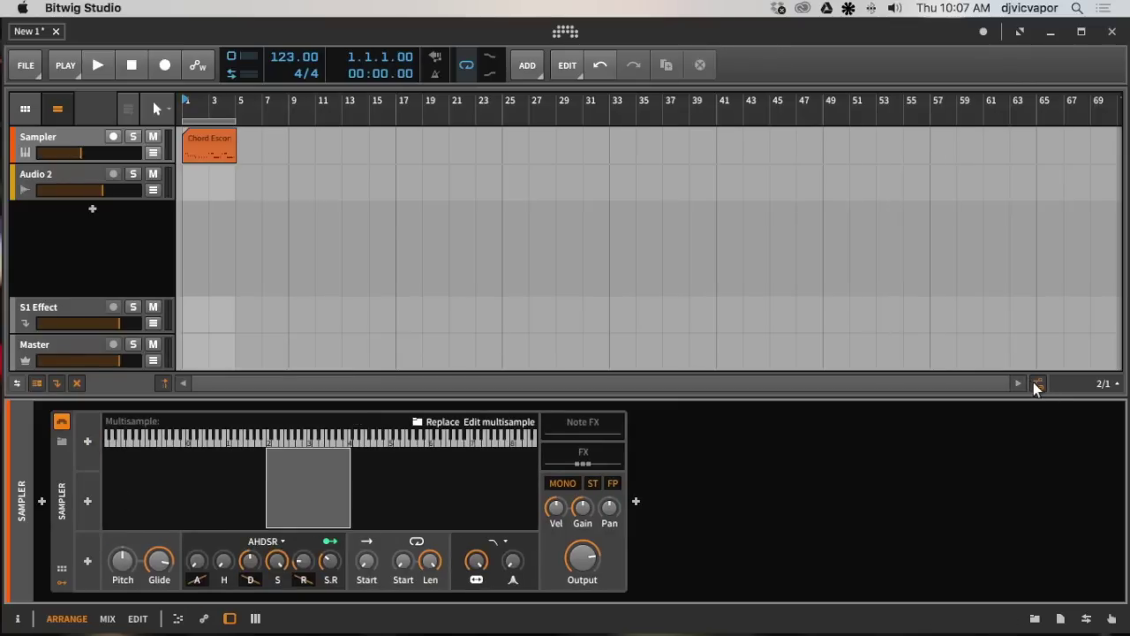
Step: View the arranger's grid and snap settings and the Studio I/O settings, and close them
left_click(1115, 387)
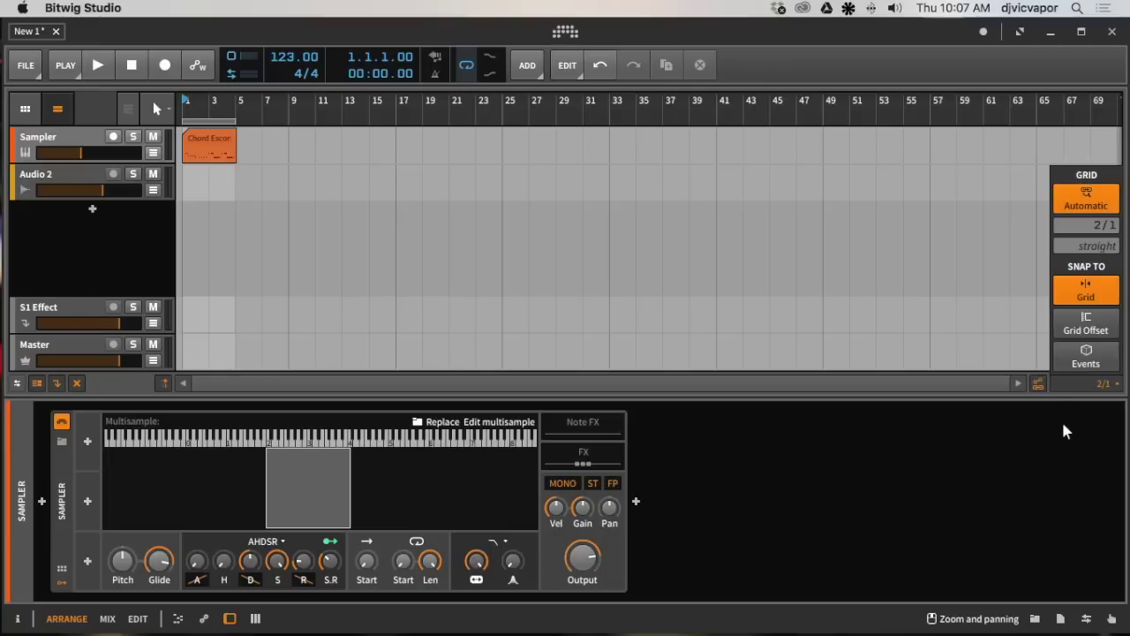
left_click(1112, 618)
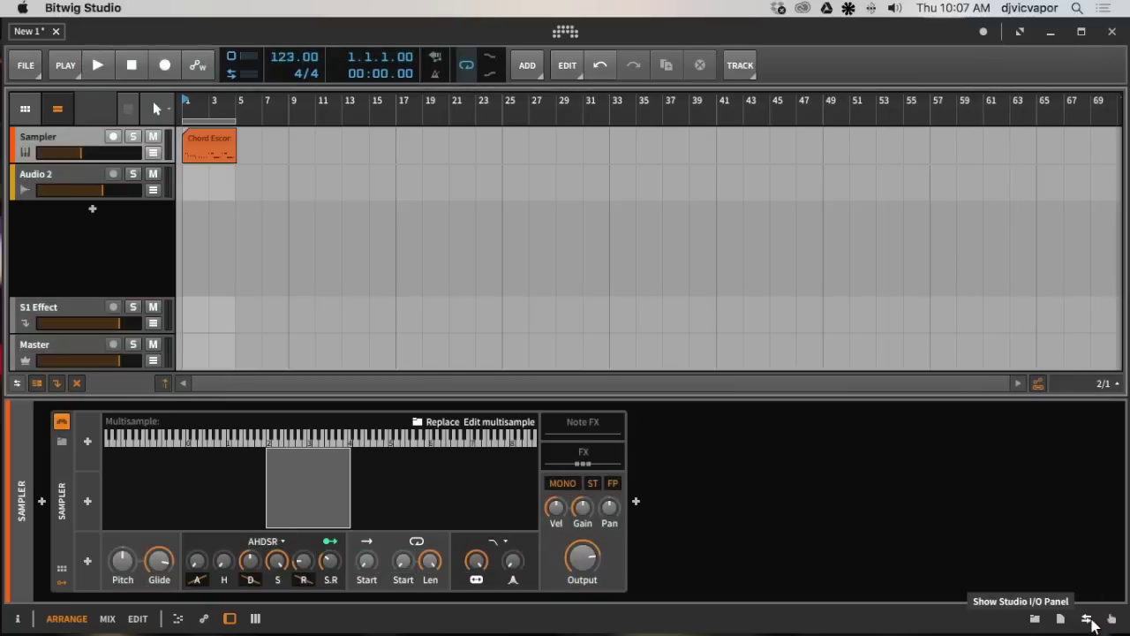
left_click(1087, 618)
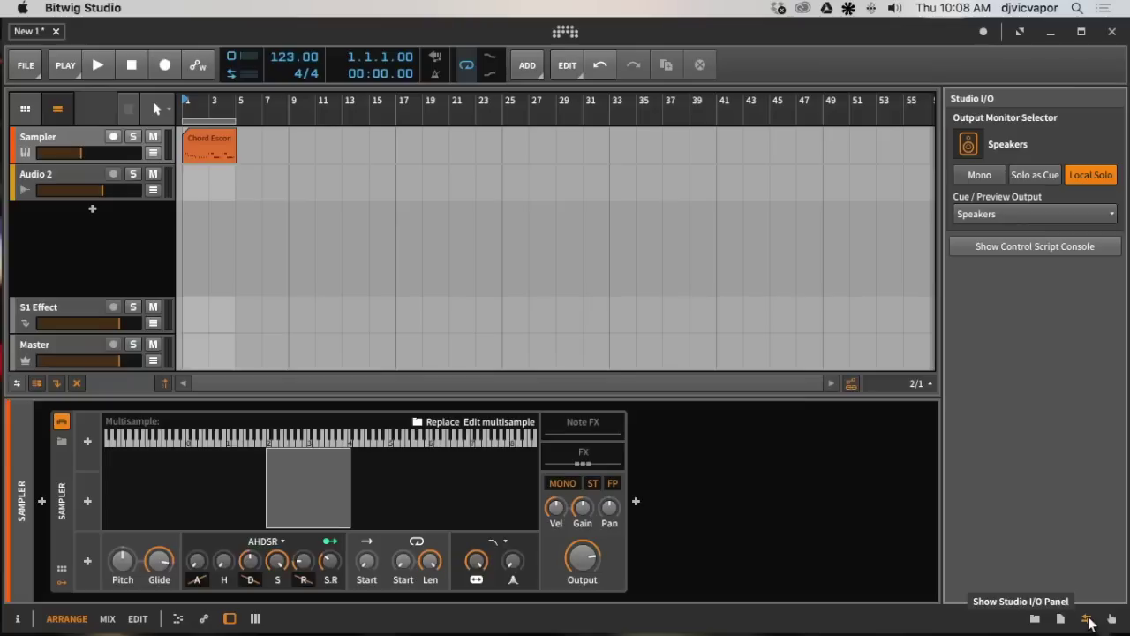
left_click(1087, 618)
Step: View the project's Info fields and the clip browser, and hide both
left_click(1061, 620)
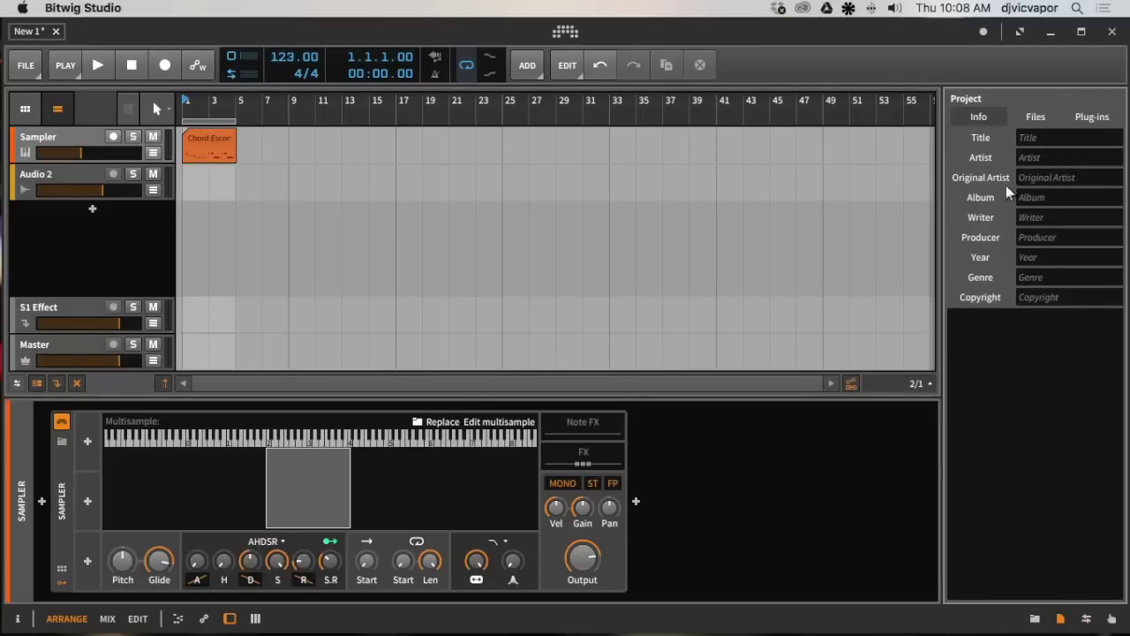
left_click(1061, 620)
left_click(1038, 622)
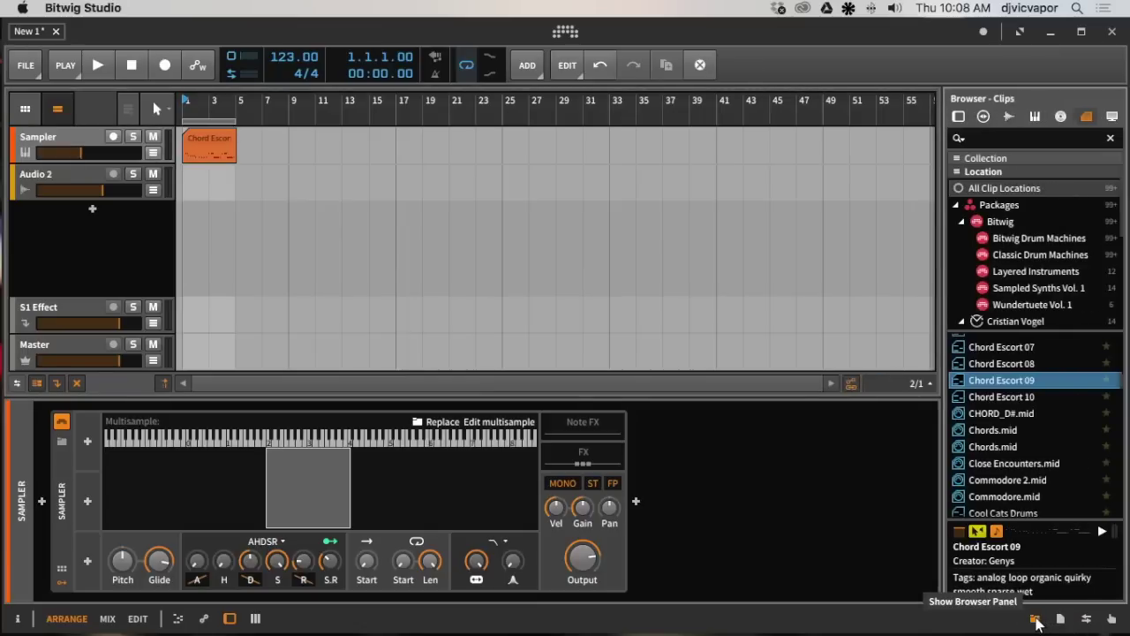
left_click(1037, 621)
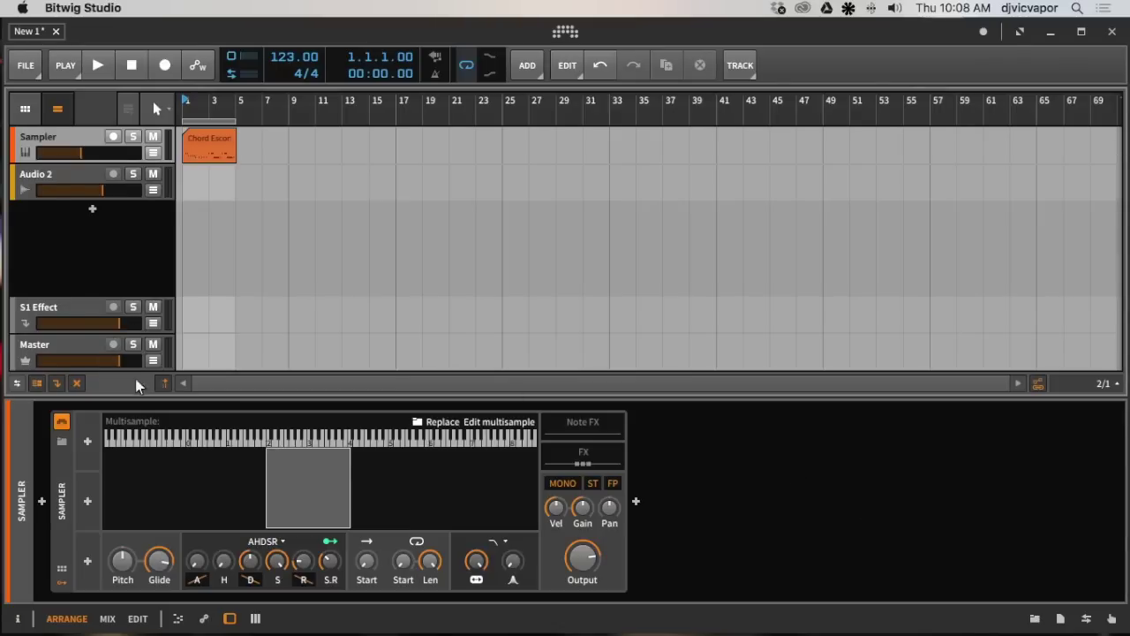
Step: View the Mix layout, switch to the Edit layout for the Sampler track's notes, and show the inspector
left_click(107, 618)
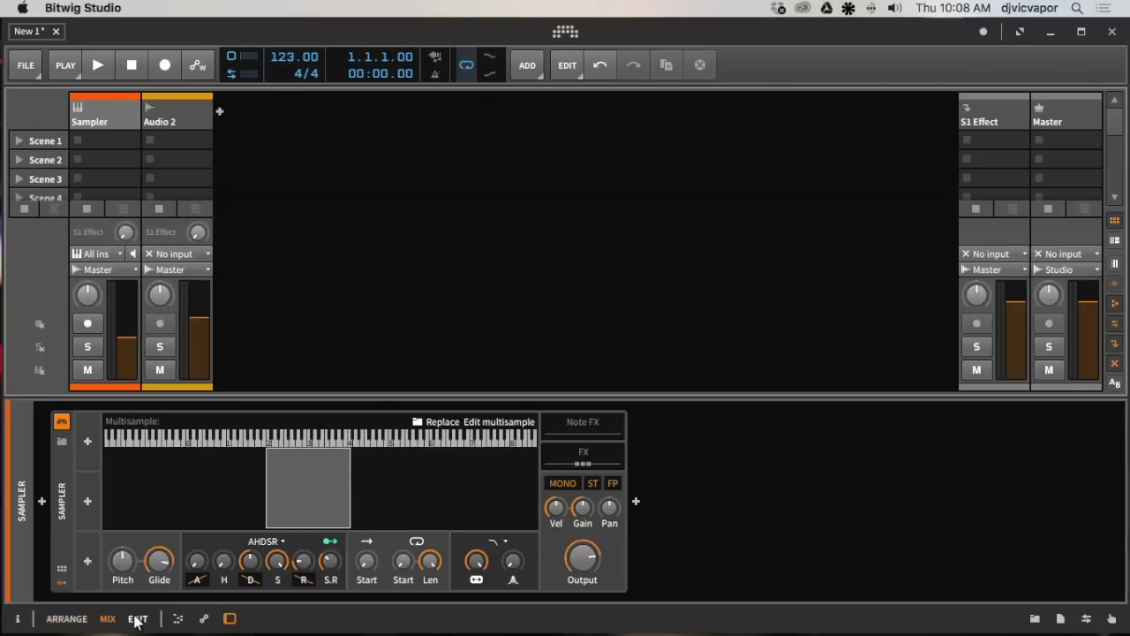
left_click(137, 618)
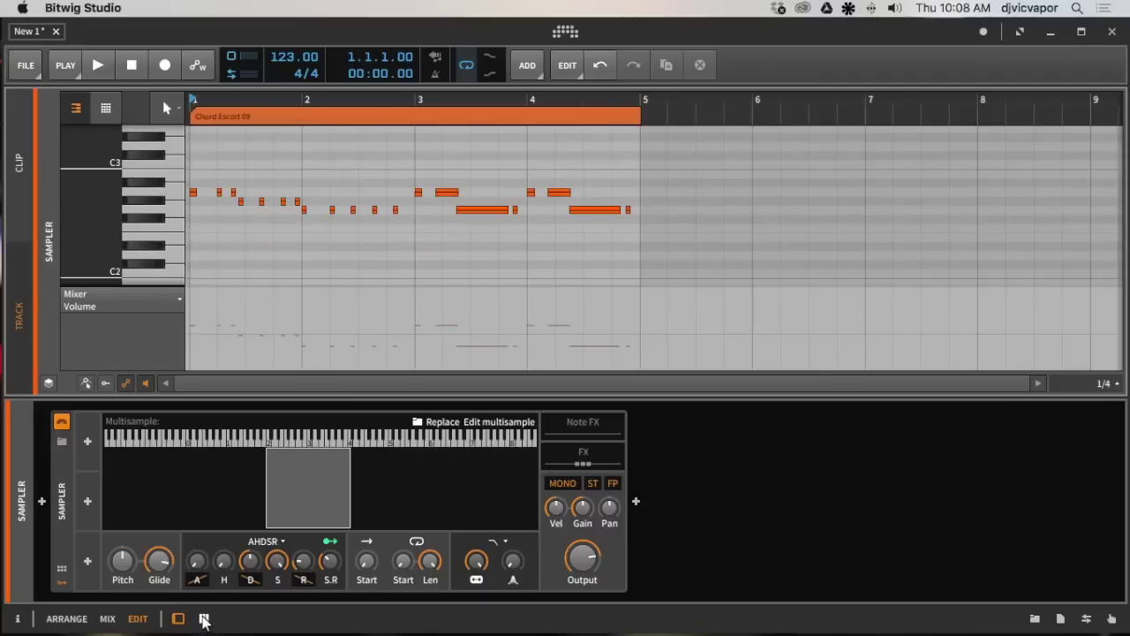
left_click(24, 619)
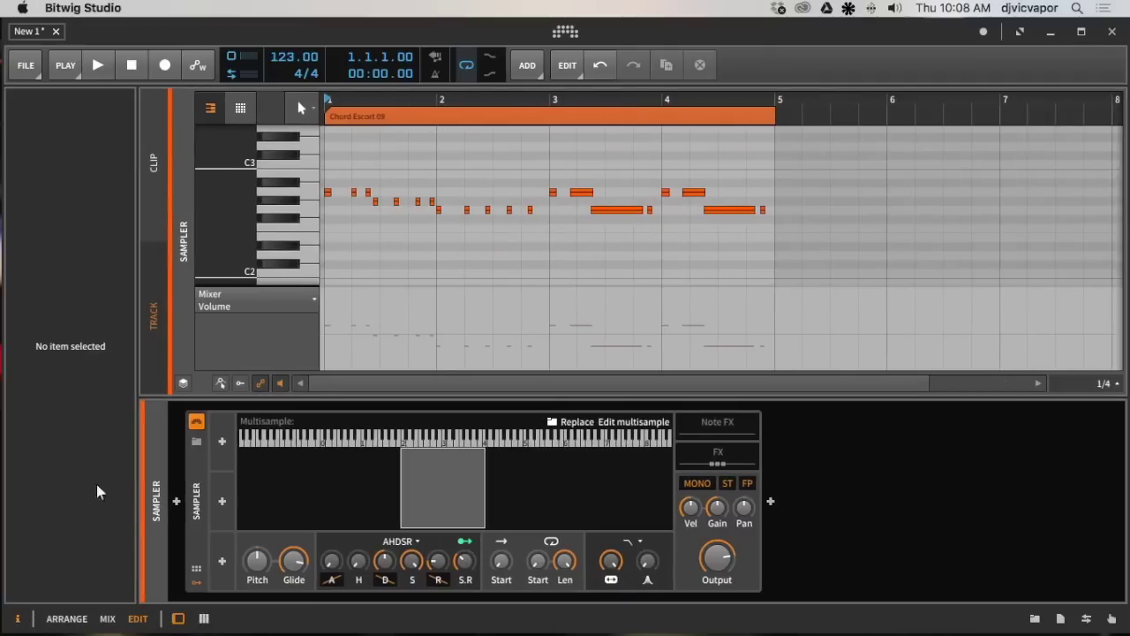
Step: Select the Chord Escort 09 clip in the editor and look through its clip and note properties
left_click(353, 118)
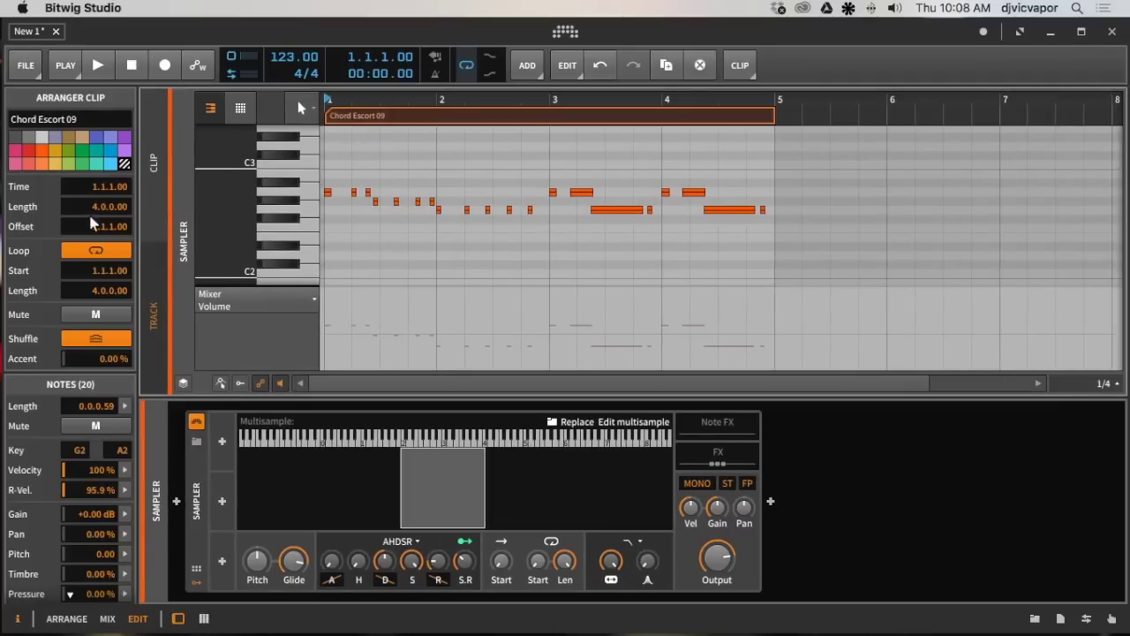
scroll(87, 354, "down", 1)
scroll(86, 354, "up", 1)
Step: Compare the editor's clip and track modes for the Sampler notes, finishing in clip mode
left_click(152, 181)
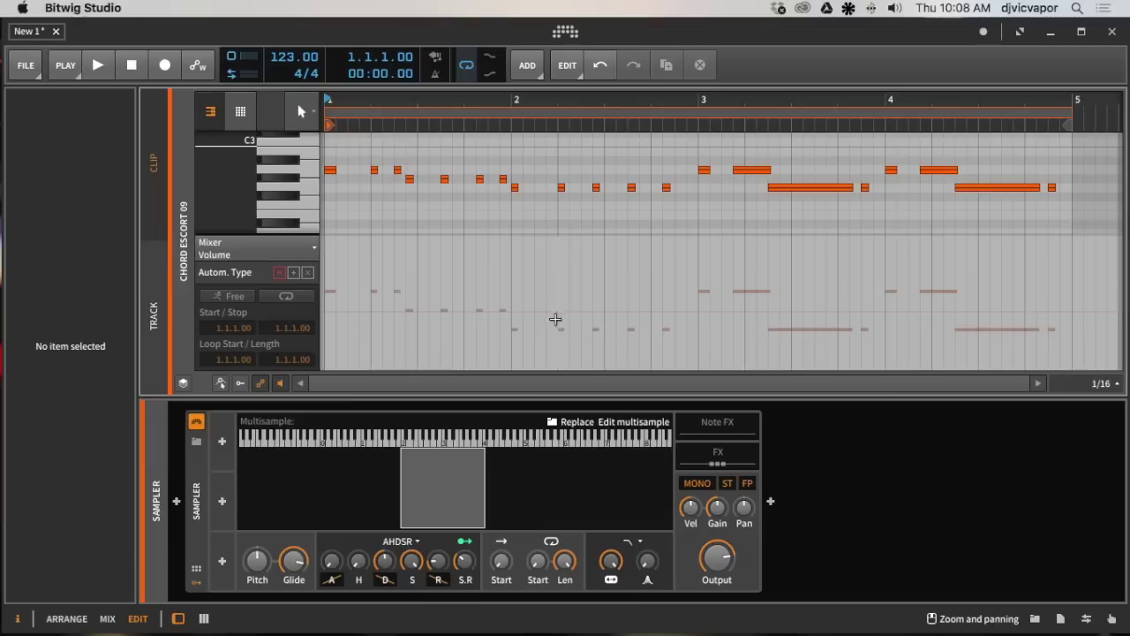
left_click(150, 305)
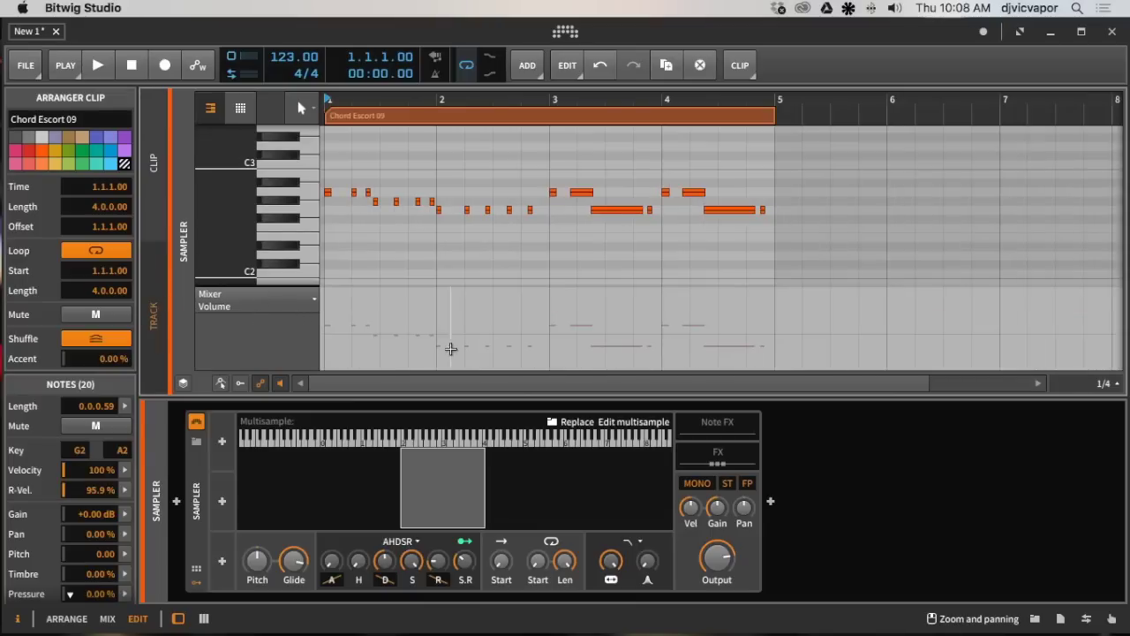
left_click(152, 196)
left_click(153, 282)
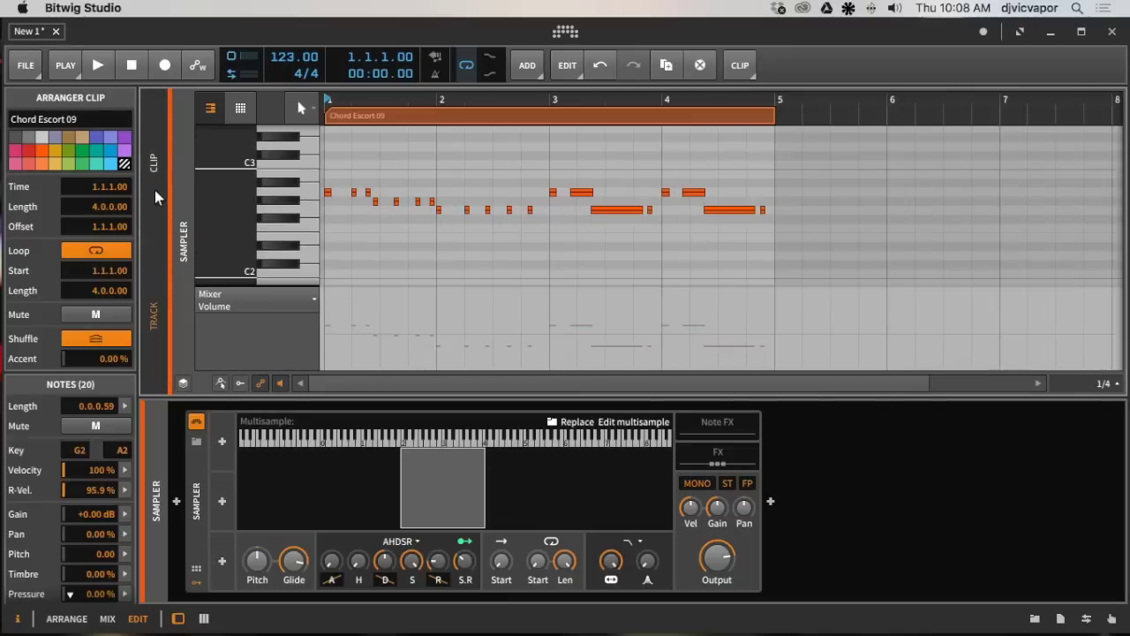
left_click(154, 190)
Step: Compare the drum editor and piano roll displays of the Chord Escort 09 notes, finishing in the drum editor
left_click(241, 112)
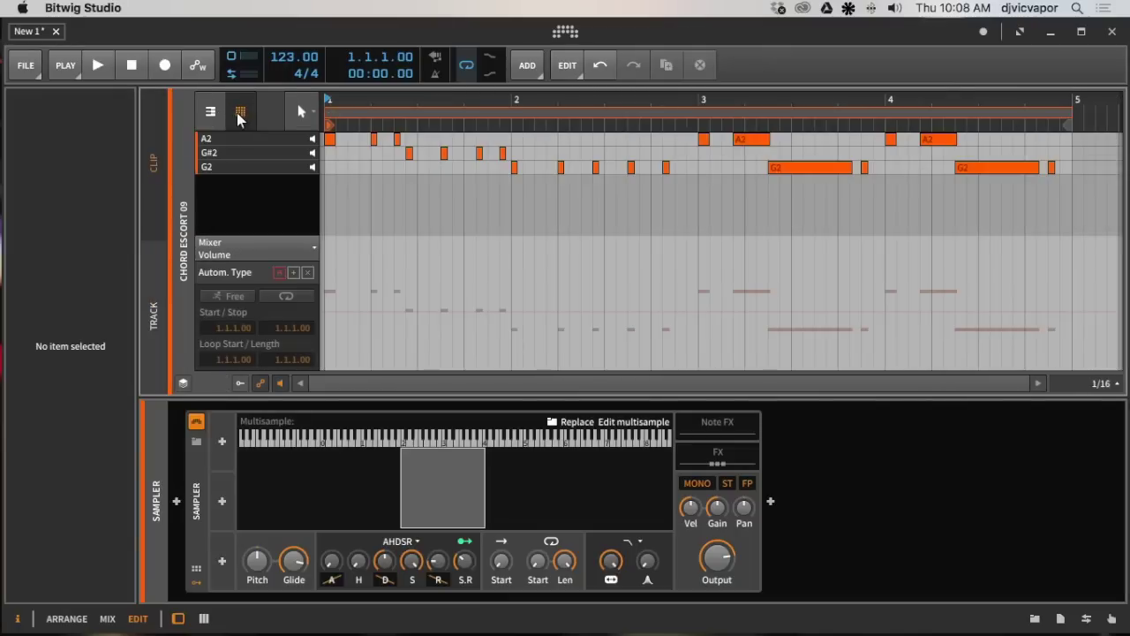
left_click(210, 115)
left_click(240, 113)
left_click(210, 112)
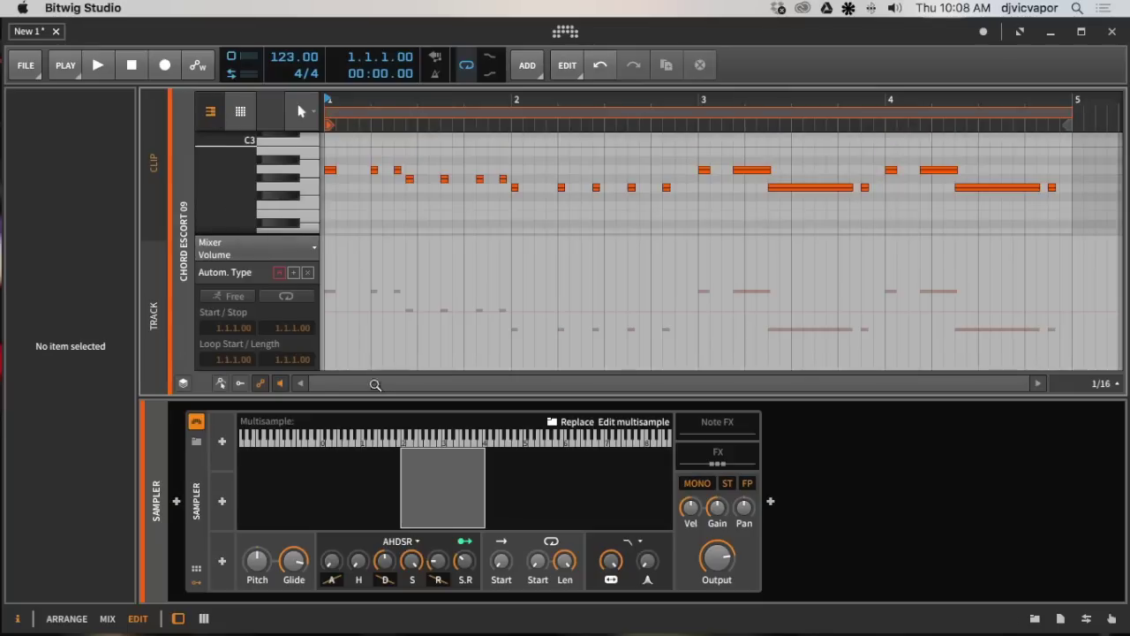
left_click(241, 112)
left_click(210, 112)
left_click(241, 112)
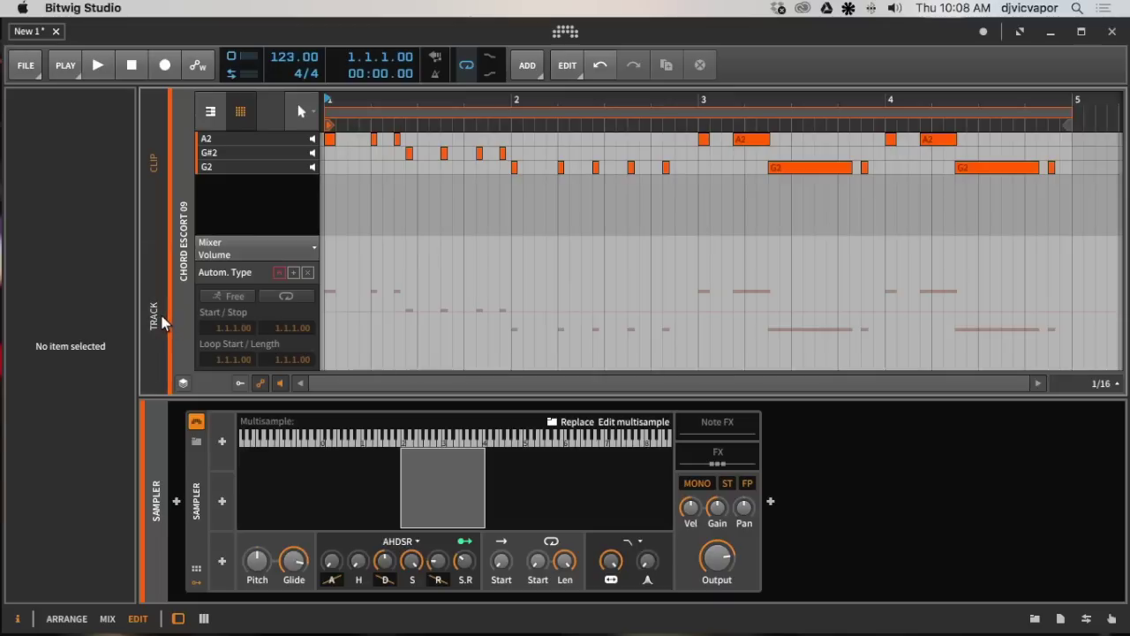
Step: Switch the note editor between track and clip contents again, finishing on the whole Sampler track
left_click(163, 214)
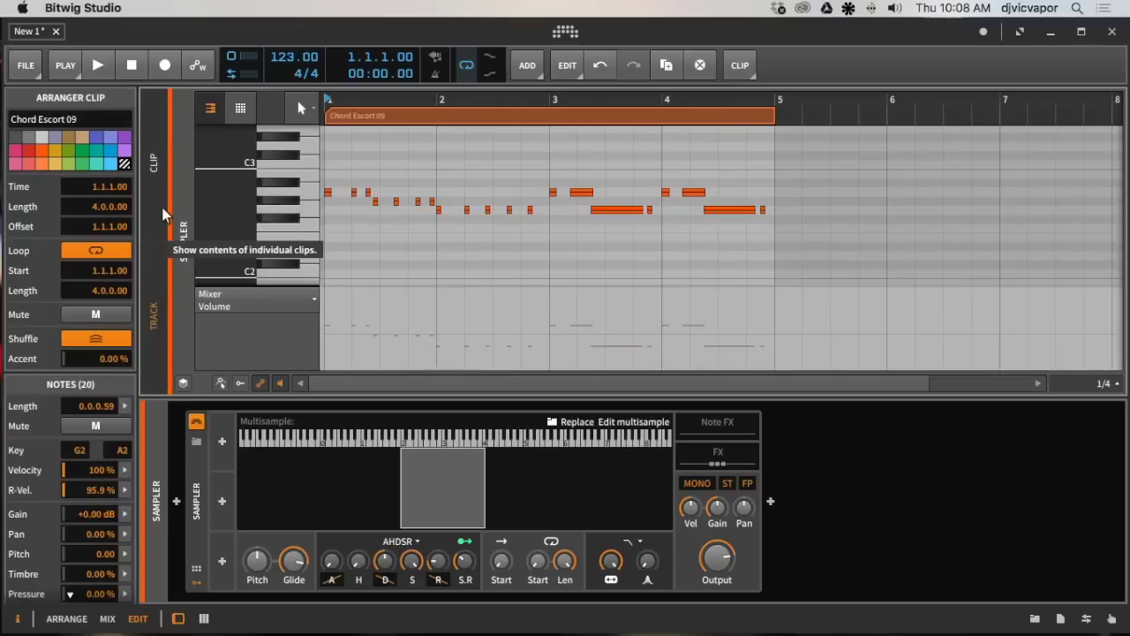
left_click(163, 214)
left_click(155, 280)
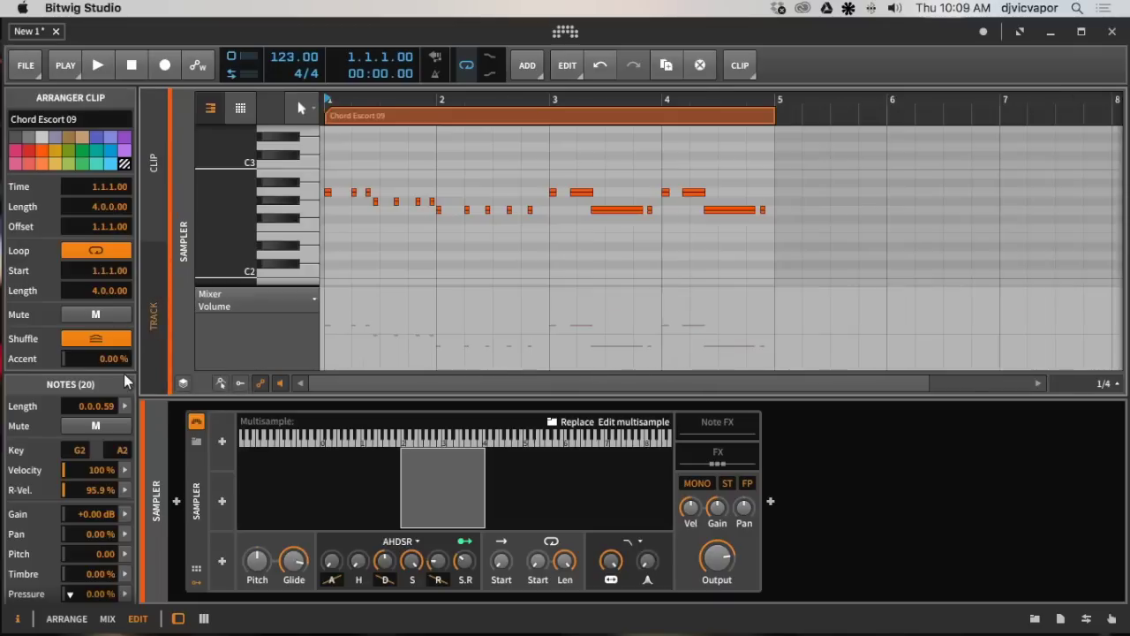